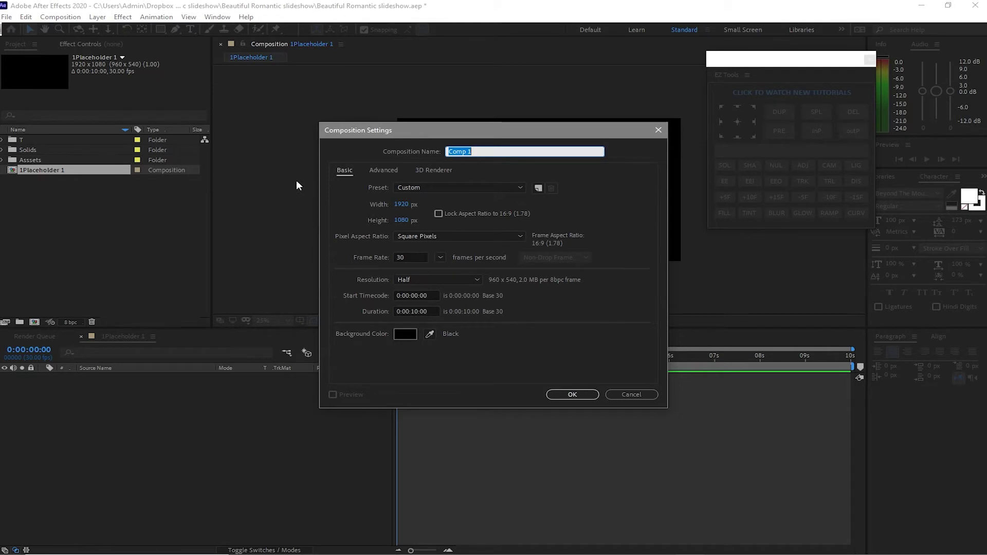
- Create the new 1920 x 1080 composition as 2Main 1 and return to the 1Placeholder 1 timeline
type("2Main")
left_click(573, 394)
left_click(125, 338)
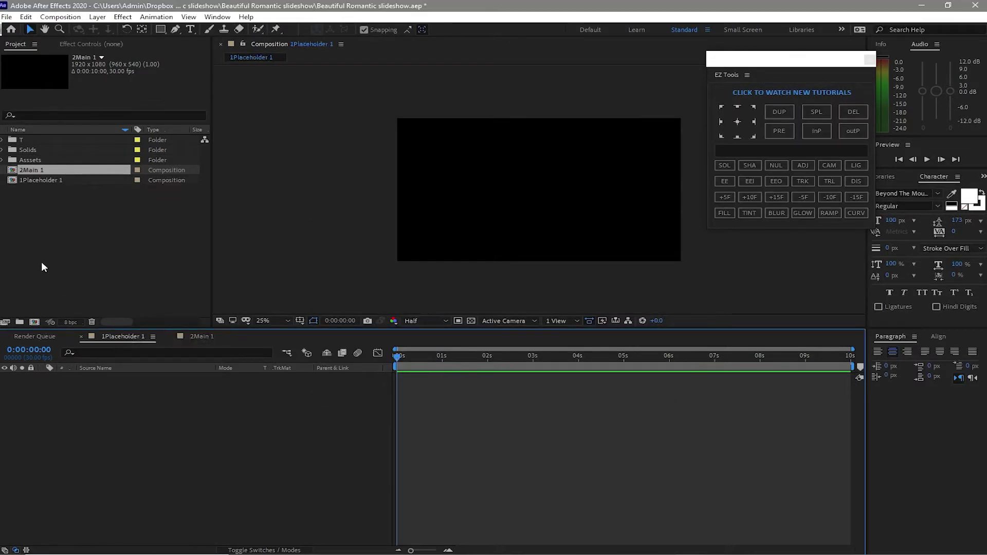
- Place 1.mp4 from the Clips footage folder in 1Placeholder 1 and fit it to the composition
left_click(2, 160)
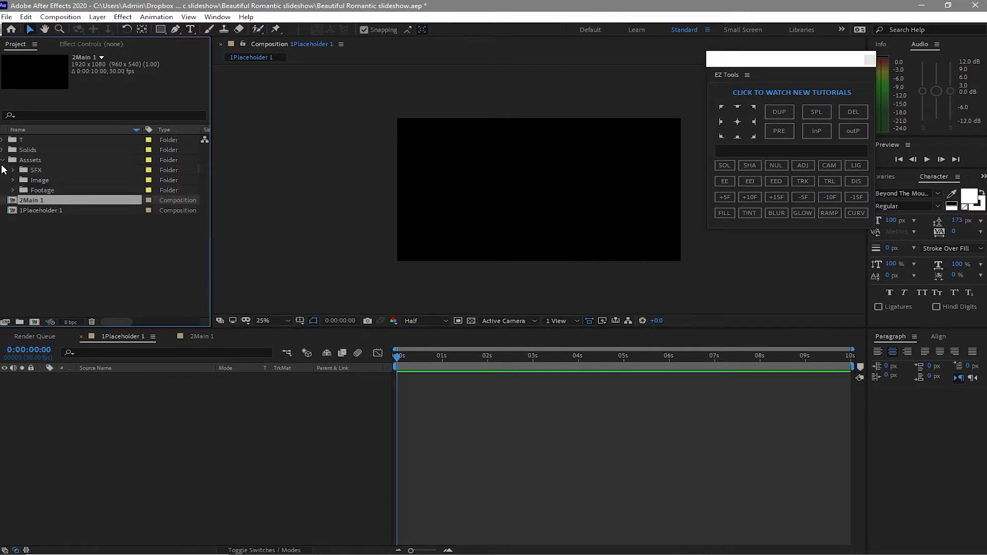
left_click(14, 190)
left_click_drag(60, 301, 93, 383)
right_click(459, 221)
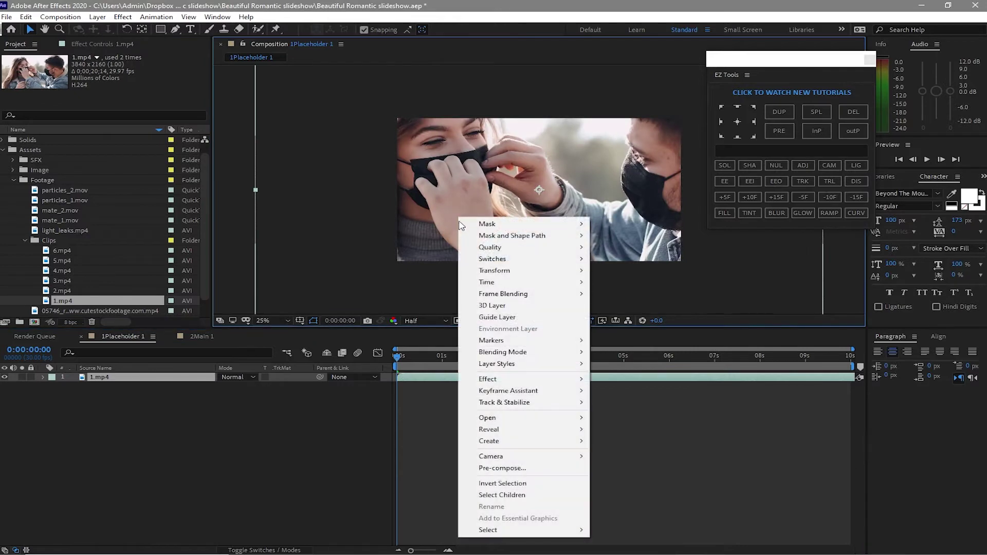
mouse_move(566, 270)
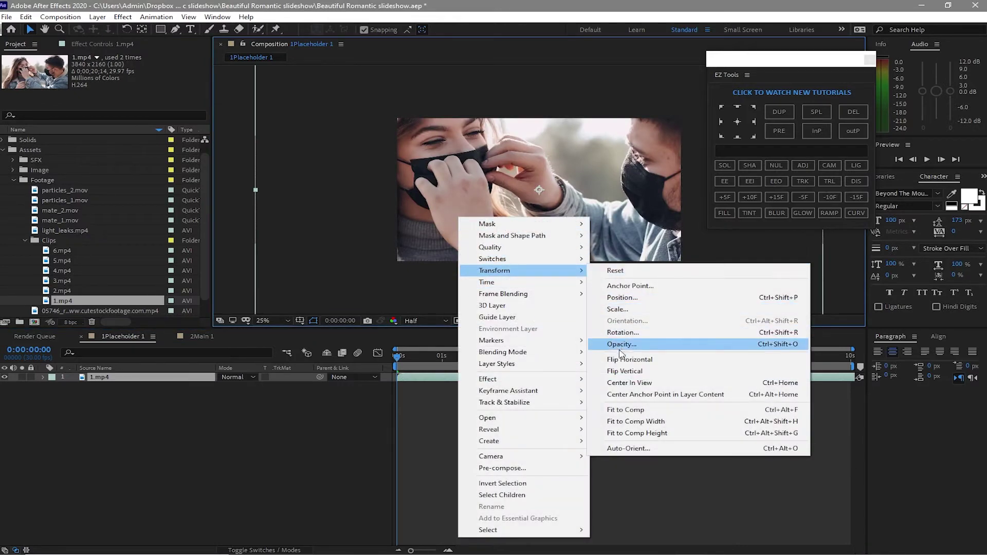
left_click(625, 409)
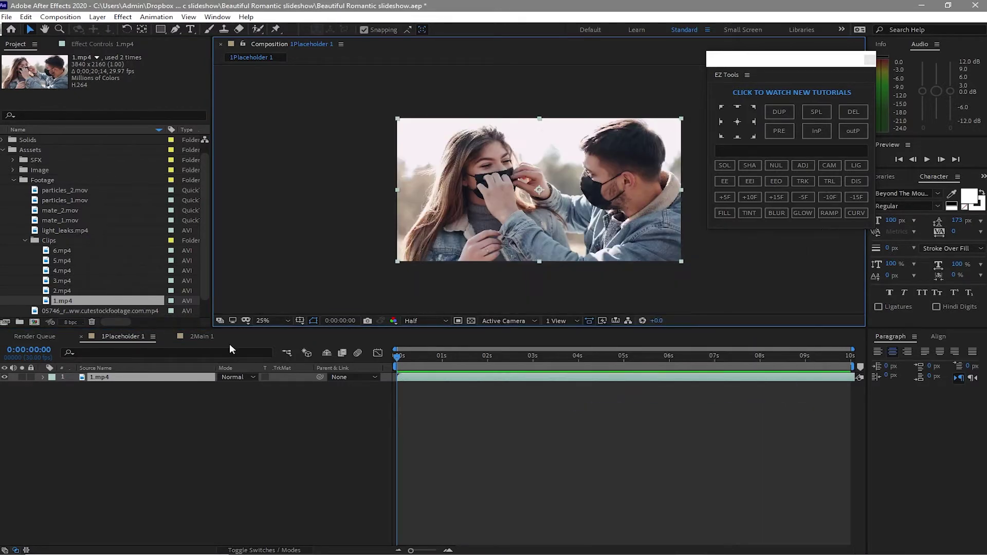
- In the 2Main 1 composition, start a new 1920 x 1080 solid layer named BG
left_click(190, 338)
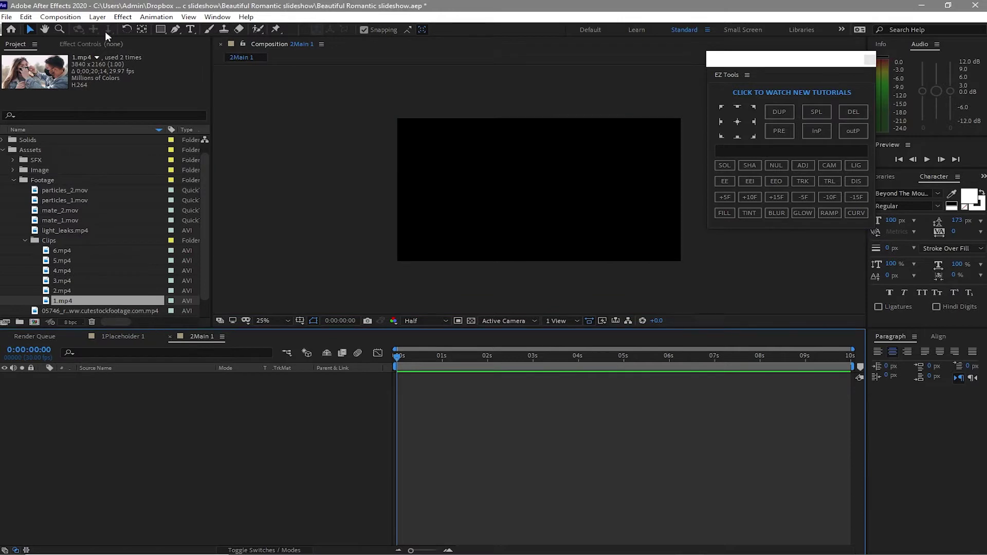
left_click(97, 17)
mouse_move(222, 32)
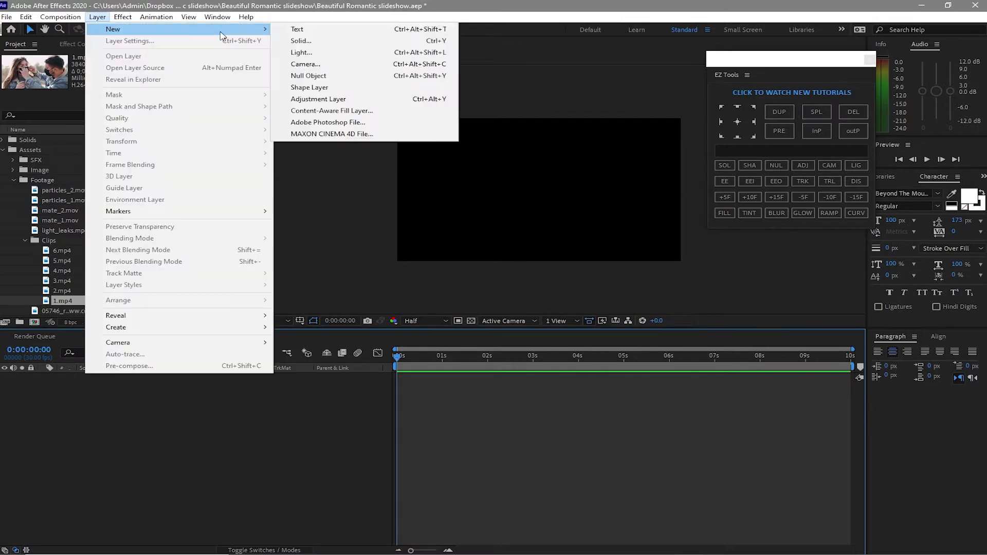
left_click(303, 41)
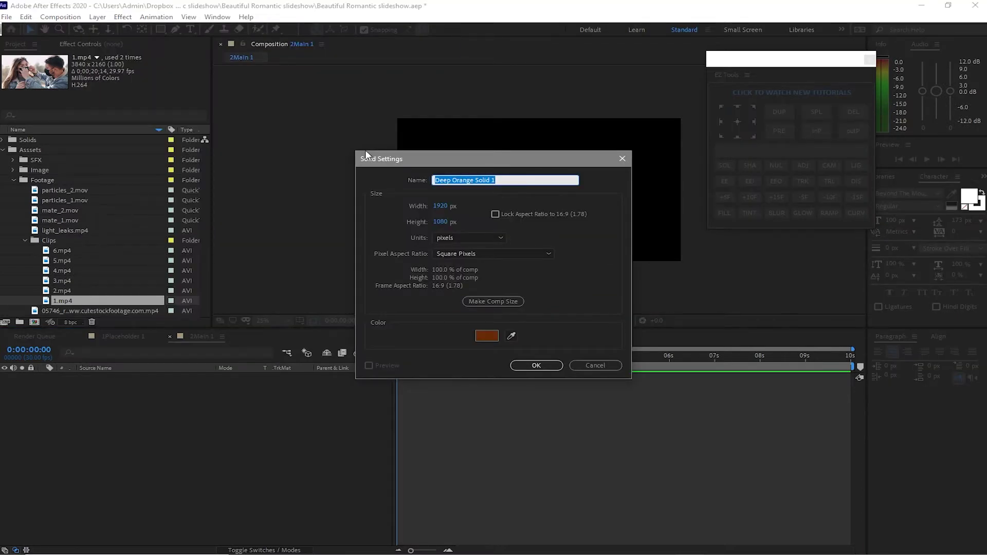
type("BG")
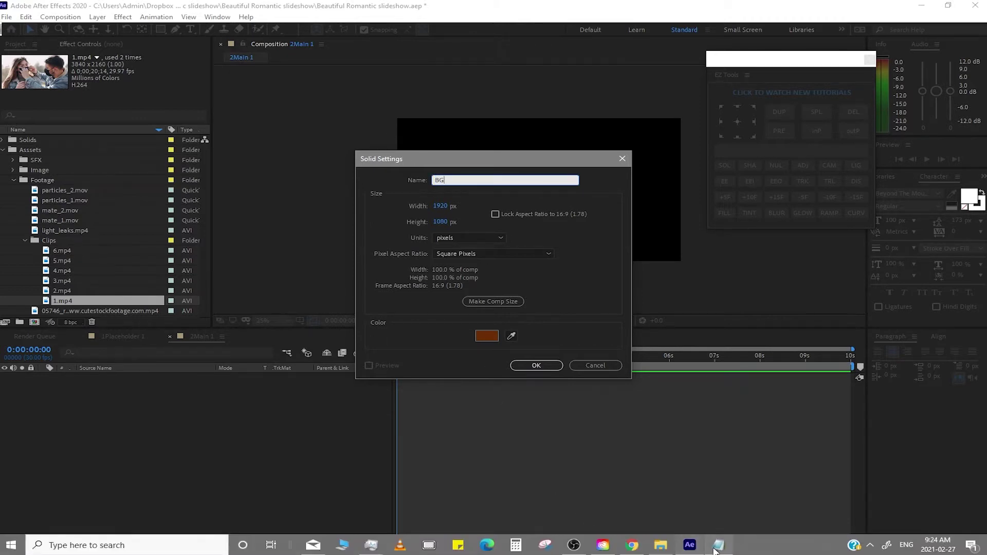
- Copy the BG hex code 6E2D06 from the Notepad notes and create the BG solid in that color
left_click(719, 546)
double_click(90, 287)
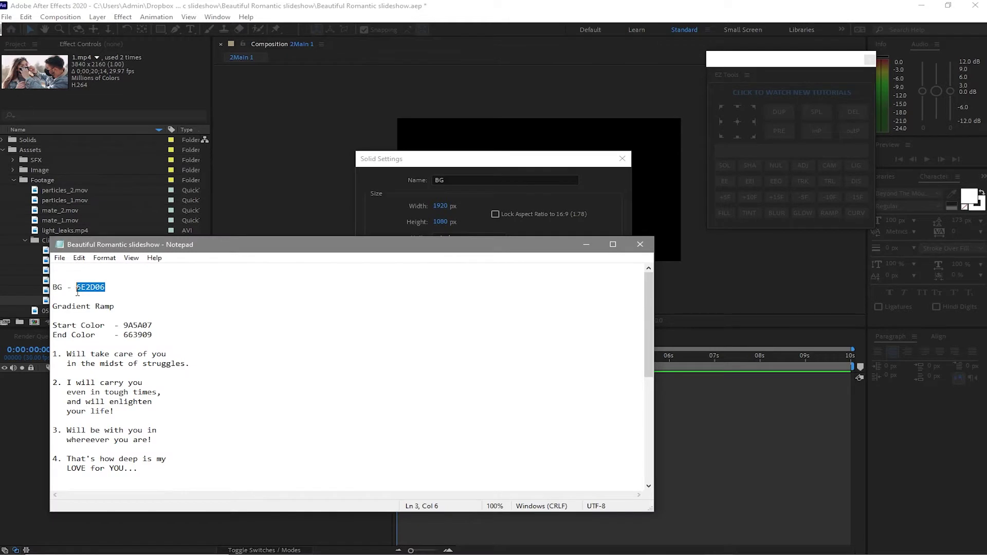
right_click(82, 290)
left_click(109, 325)
left_click(587, 246)
left_click(482, 337)
right_click(822, 453)
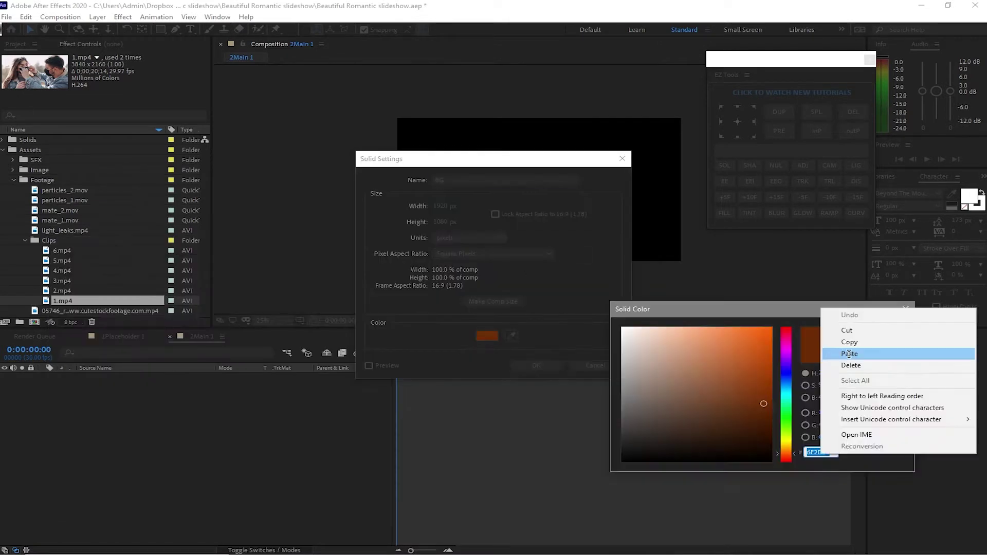
left_click(848, 353)
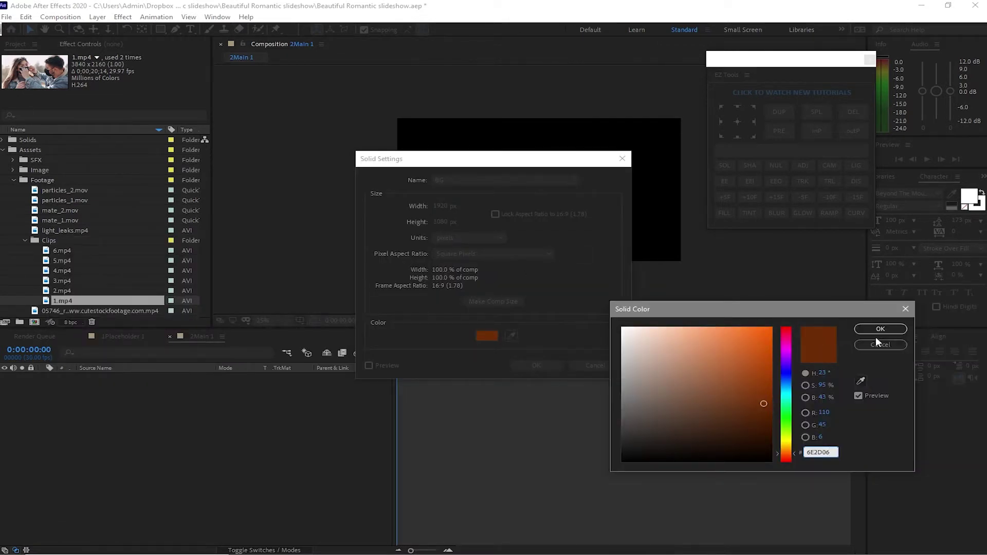
left_click(876, 331)
left_click(544, 366)
- Place the 1Placeholder 1 composition above the BG layer in 2Main 1
scroll(116, 270, "down", 1)
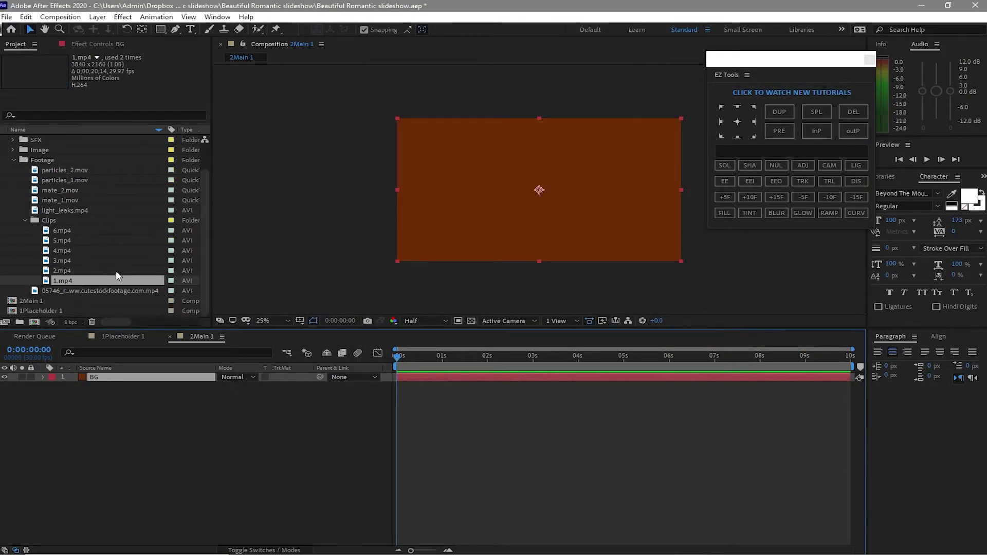
left_click_drag(35, 311, 106, 395)
left_click(100, 377)
- Place mate_1.mov above 1Placeholder 1 and use it as that layer's Luma Inverted track matte
left_click(51, 202)
left_click_drag(50, 202, 73, 374)
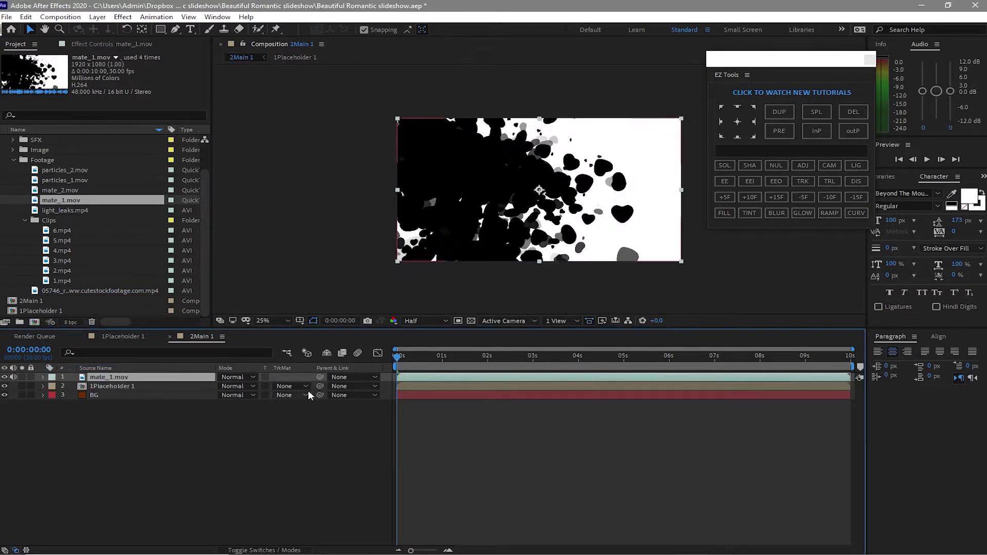
left_click(149, 386)
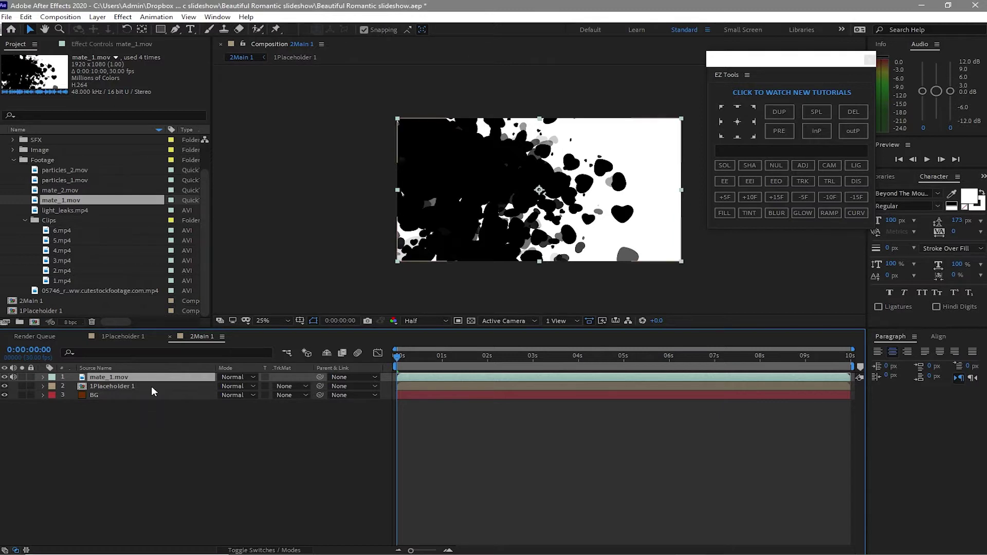
left_click(290, 386)
left_click(312, 448)
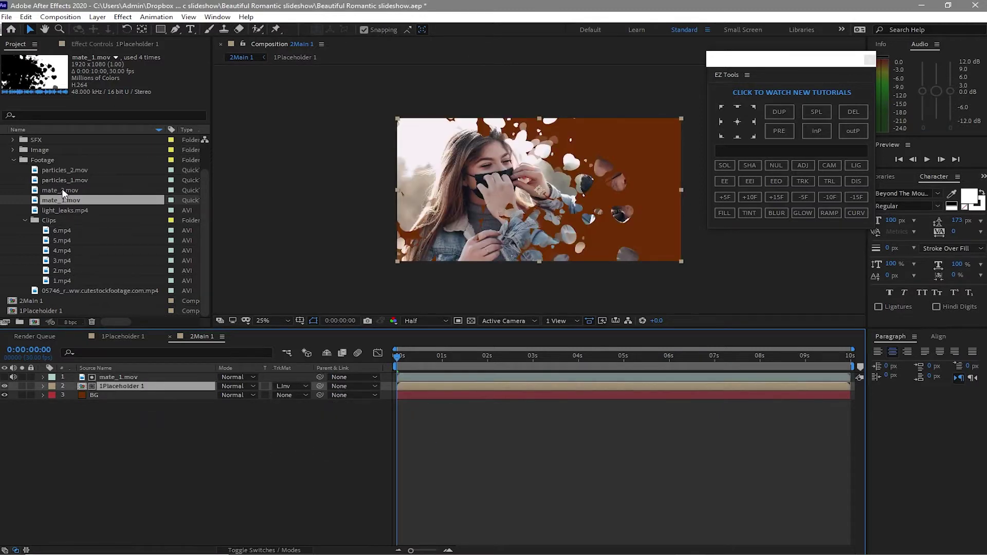
- Add particles_1.mov as the top layer and keyframe its position at -967, 540 at 0 seconds
left_click_drag(57, 177, 102, 374)
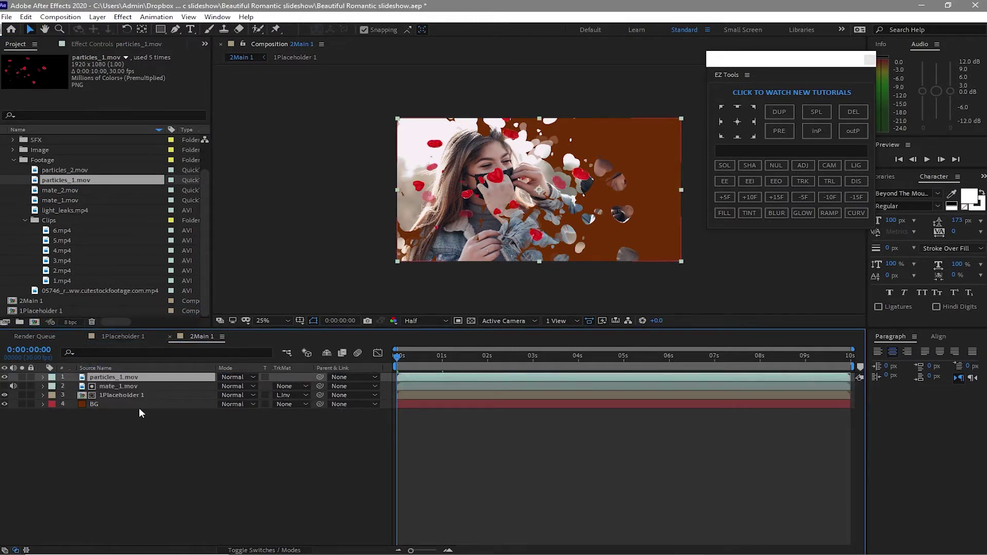
key("p")
left_click_drag(226, 386, 10, 408)
left_click_drag(226, 386, 10, 406)
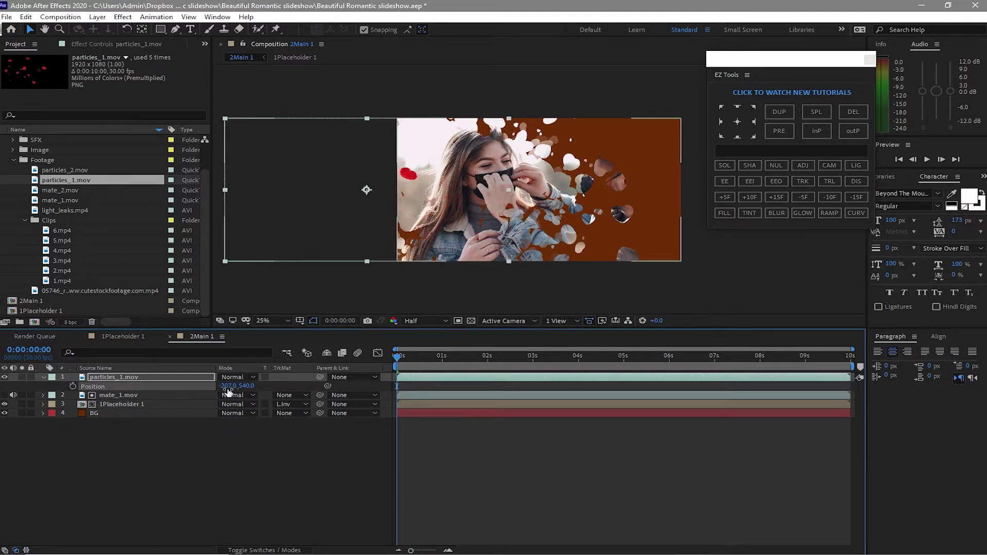
left_click(73, 387)
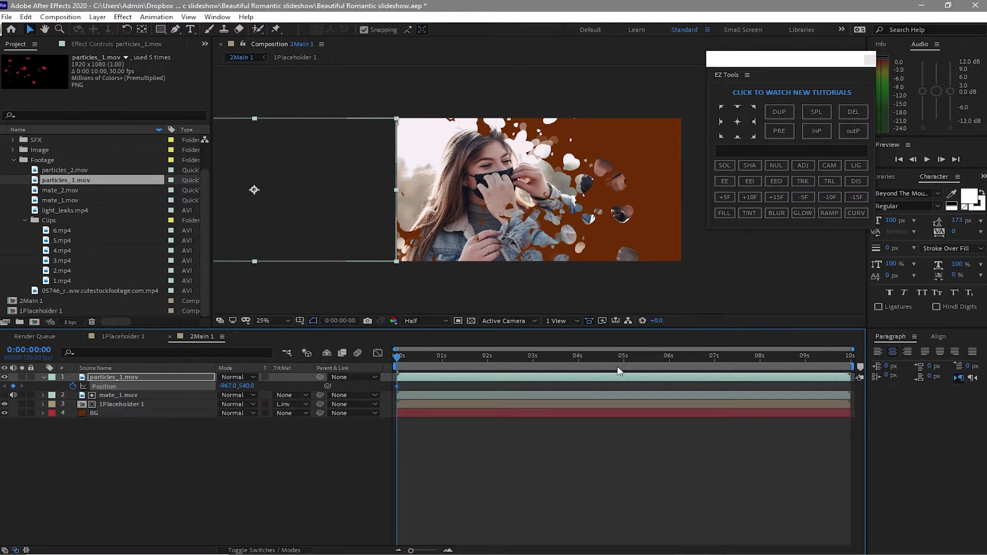
- At 1 second, center the particles_1.mov layer horizontally in the composition to keyframe its end position
left_click_drag(401, 358, 442, 360)
left_click(938, 337)
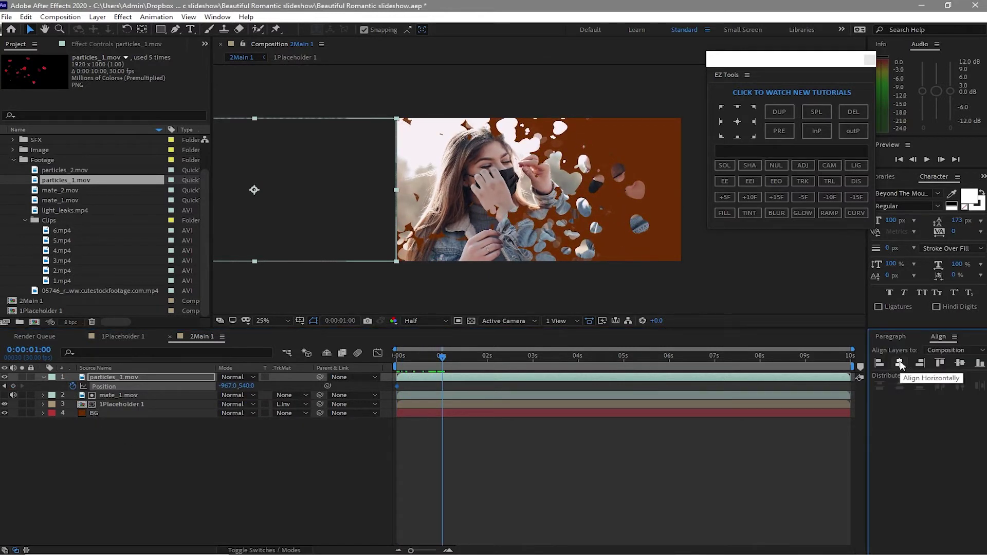
left_click(900, 364)
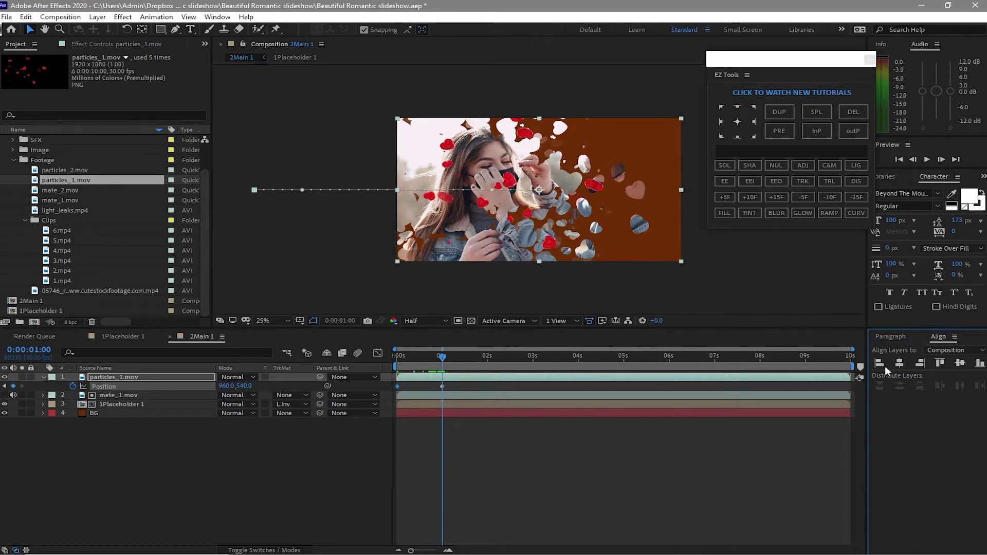
left_click(337, 477)
- Add light_leaks.mp4 as the top layer and set its blending mode to Add
left_click(56, 211)
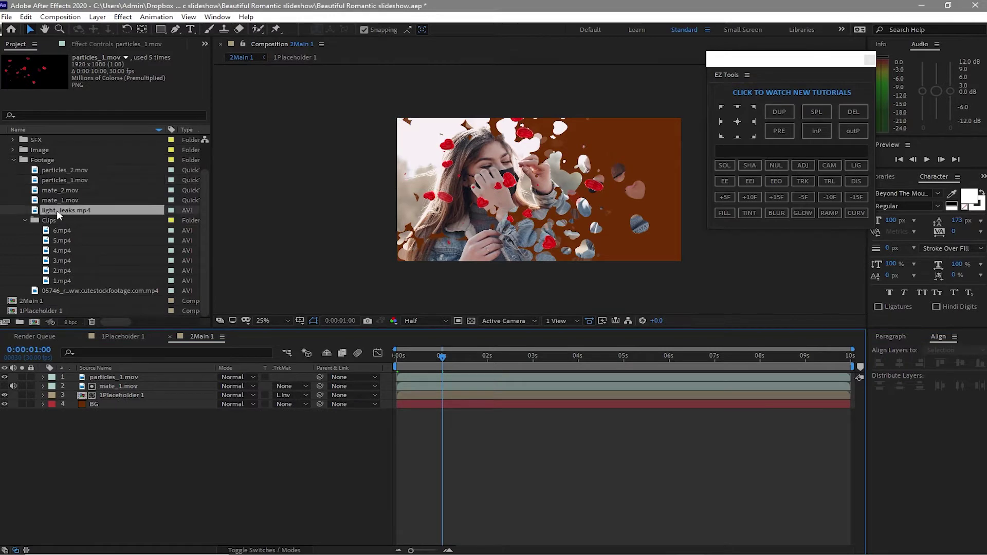
left_click_drag(56, 210, 101, 384)
left_click(233, 377)
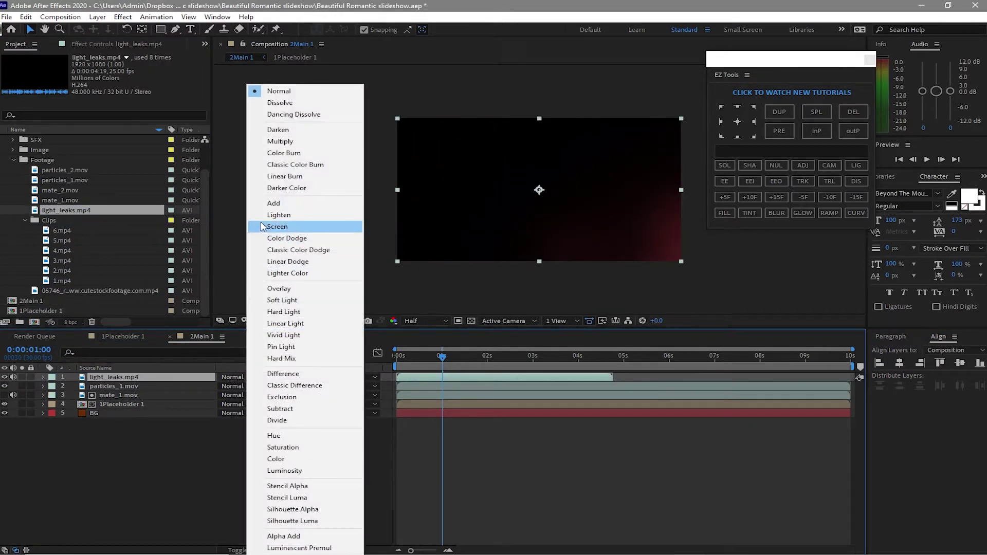
left_click(263, 205)
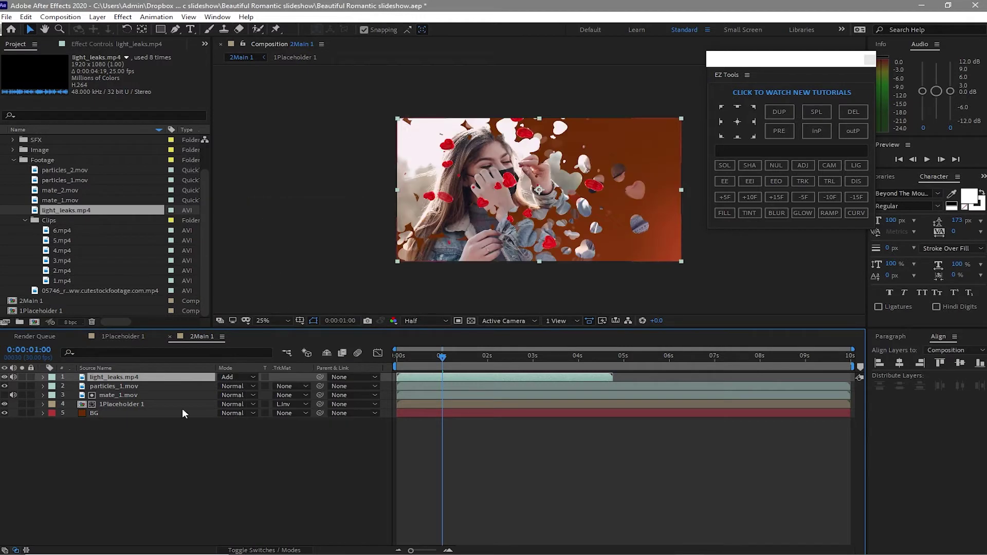
- Lower the opacity of the light_leaks.mp4 layer
key("t")
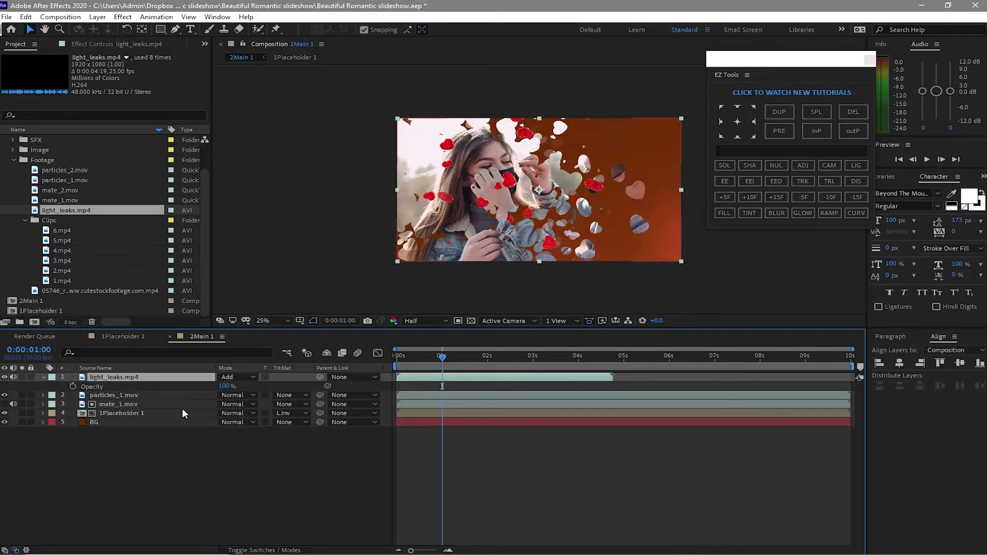
left_click(226, 387)
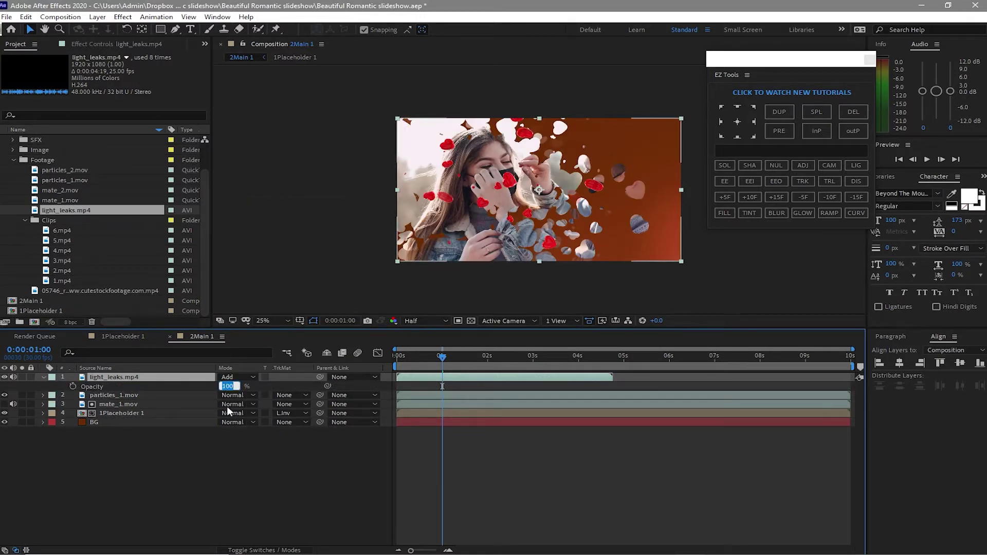
type("2")
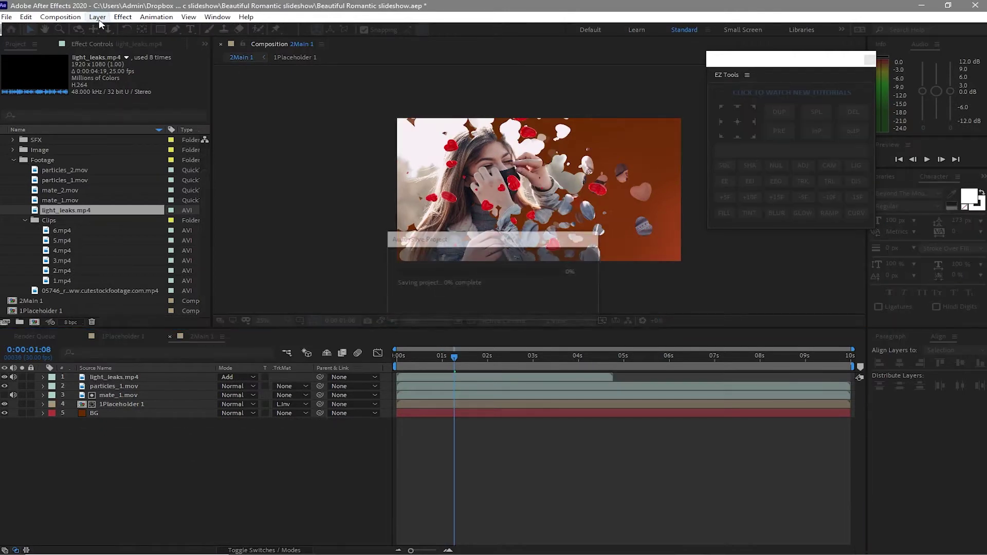
- Add an adjustment layer on top of 2Main 1 and apply the 4-Color Gradient effect to it
left_click(98, 17)
mouse_move(264, 30)
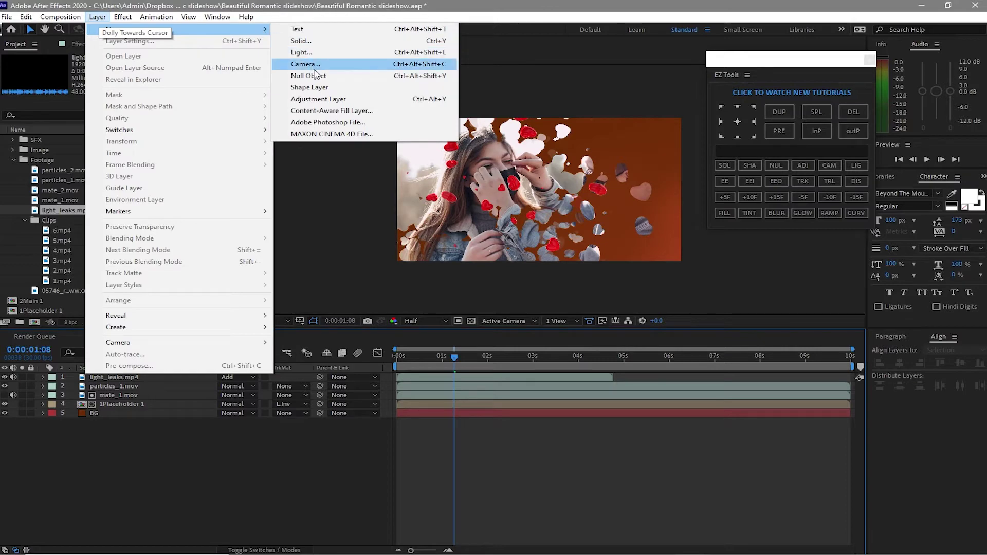
left_click(328, 103)
left_click(123, 17)
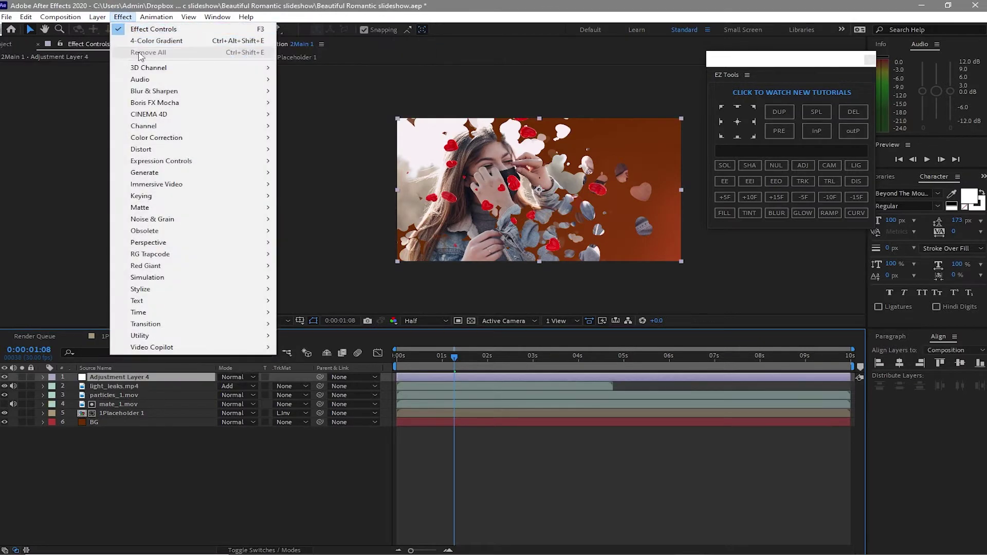
mouse_move(170, 173)
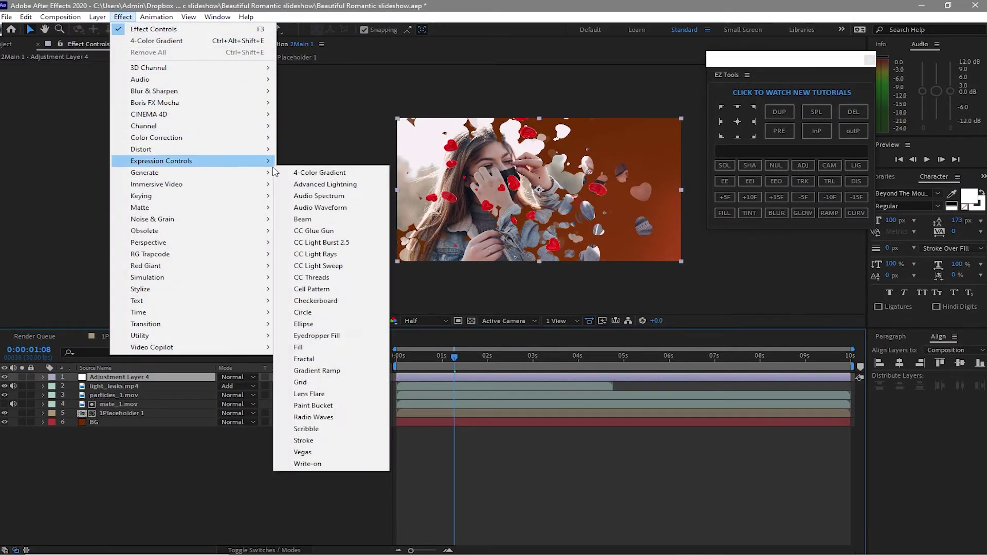
left_click(300, 173)
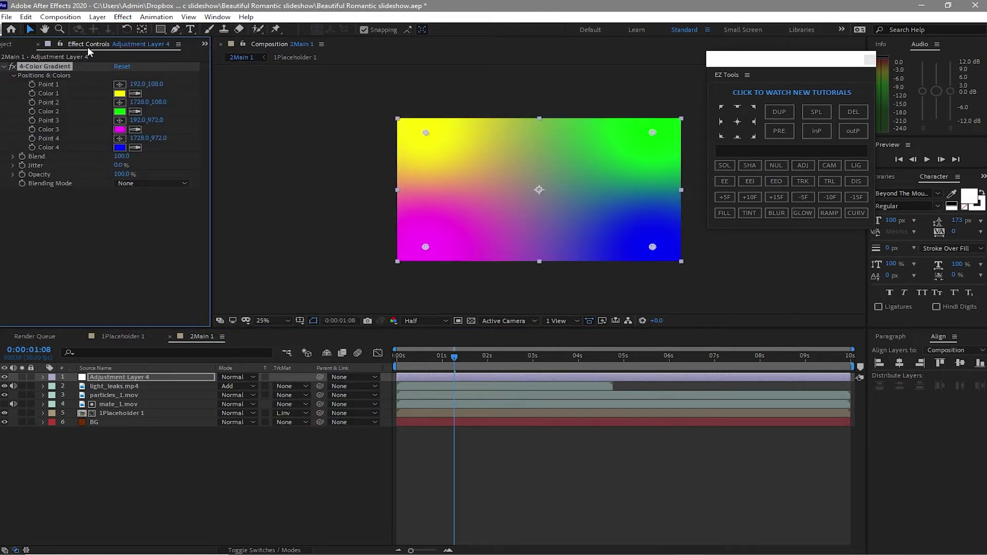
- Add the expression wiggle(.3,1000) to Point 1 of the 4-Color Gradient
left_click(31, 85, "alt")
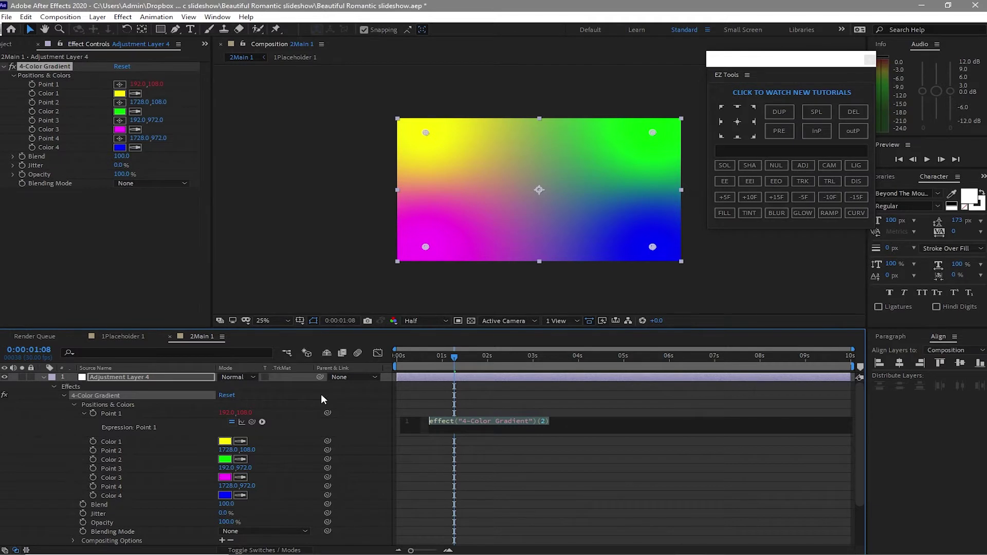
type("wiggle")
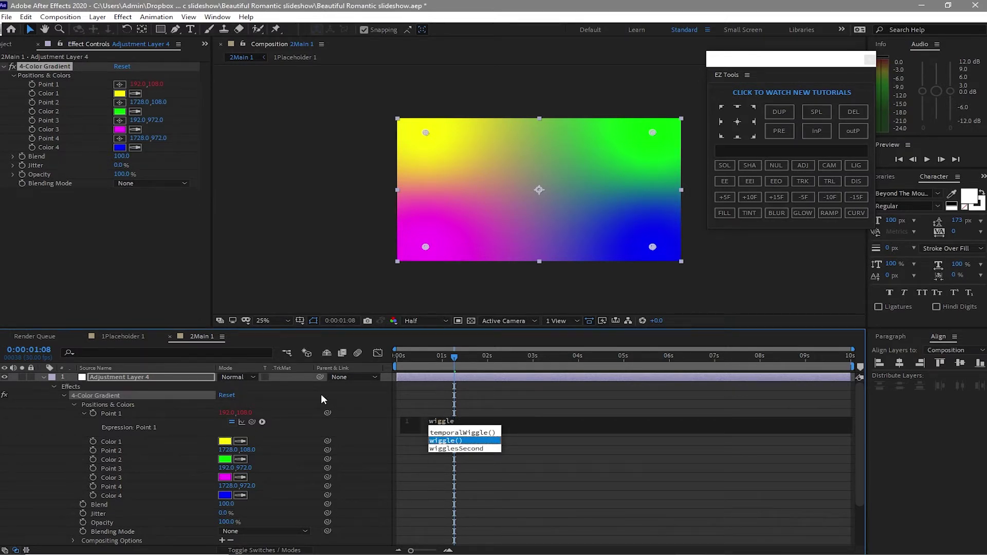
key("Return")
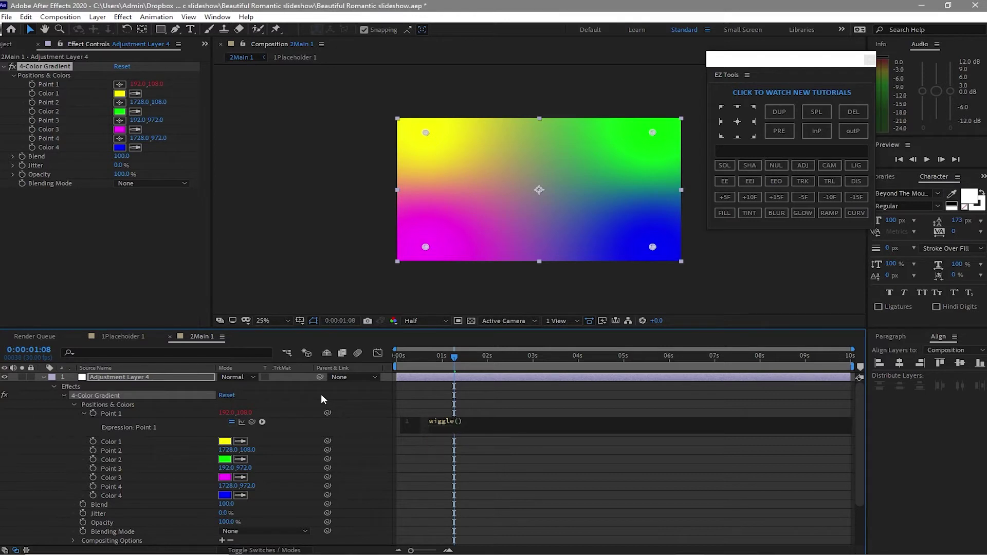
type(".3,1000")
left_click(192, 285)
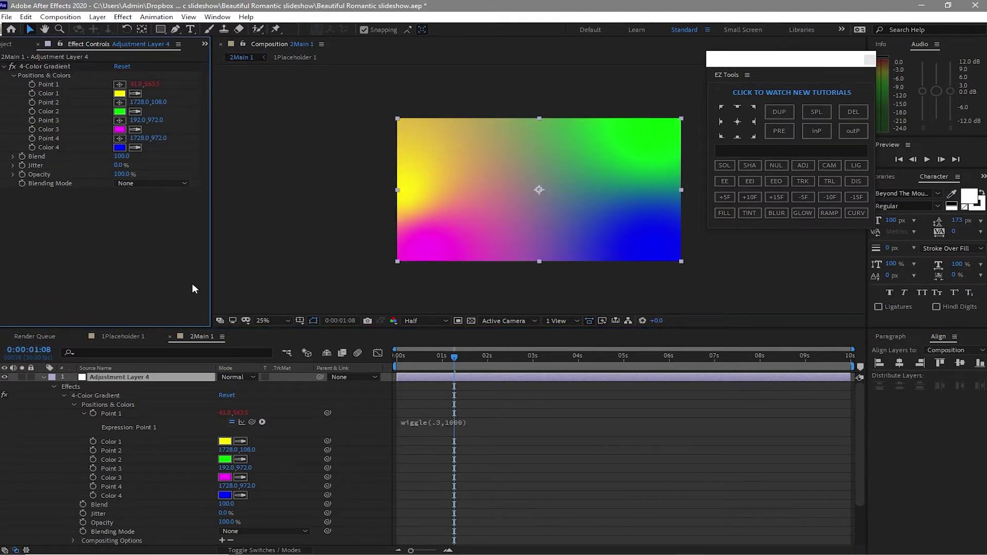
- Add the expression wiggle(.3,1000) to Point 2 of the 4-Color Gradient by copying it from Point 1
left_click(31, 103, "alt")
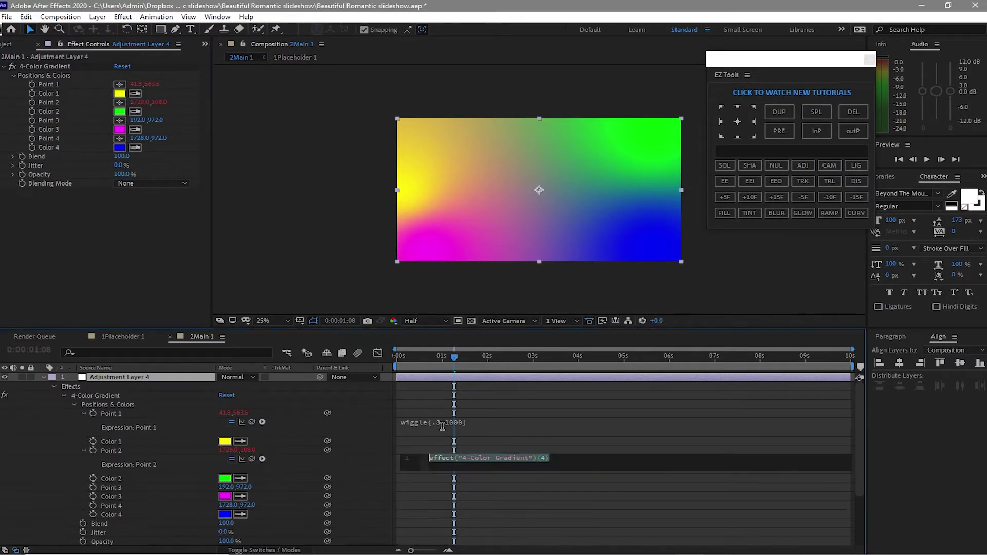
left_click(446, 421)
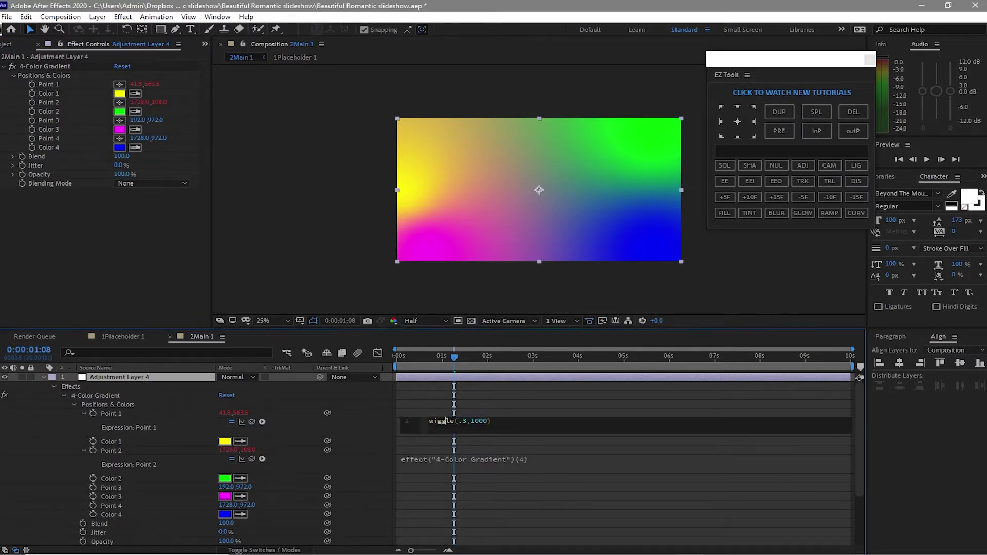
right_click(445, 421)
left_click(470, 467)
left_click(474, 459)
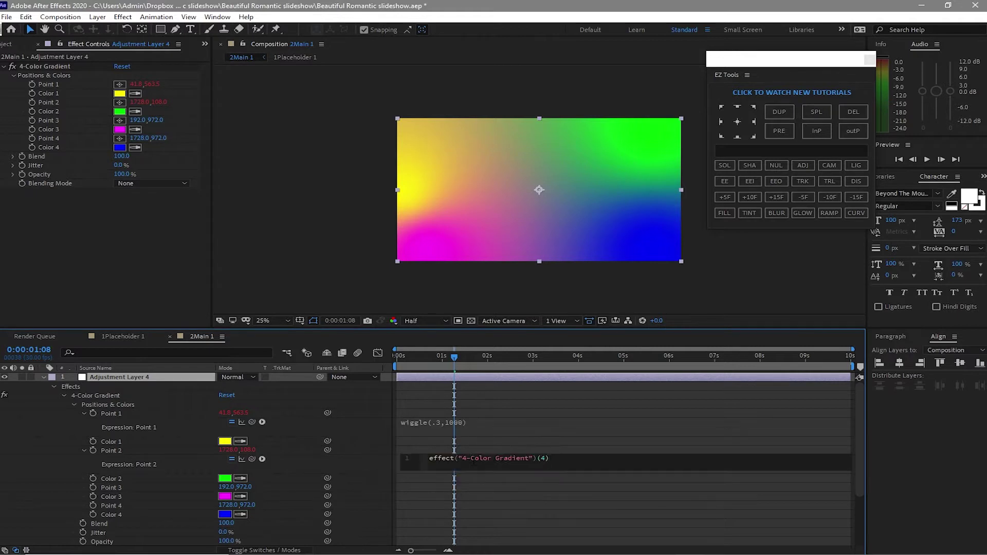
double_click(474, 459)
key("ctrl+a")
right_click(471, 461)
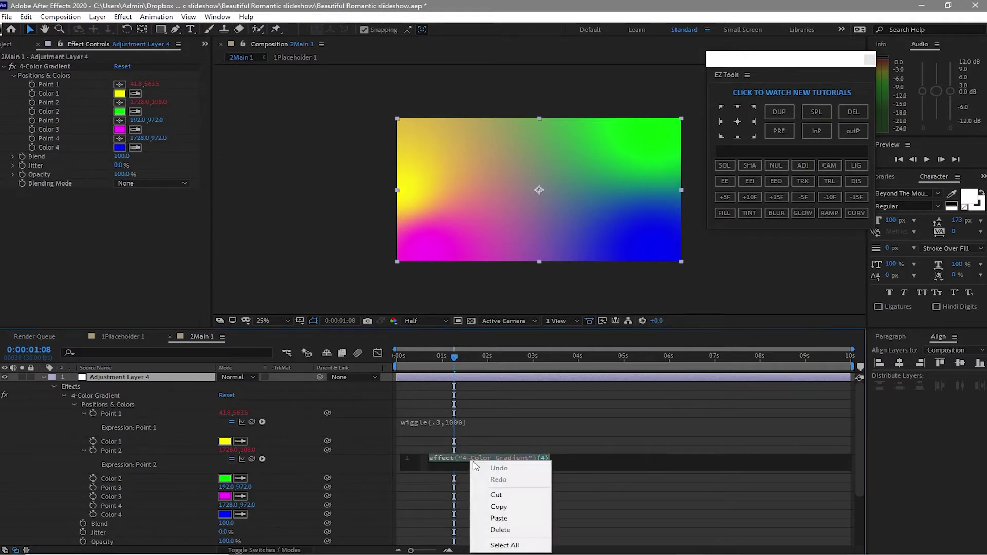
left_click(513, 520)
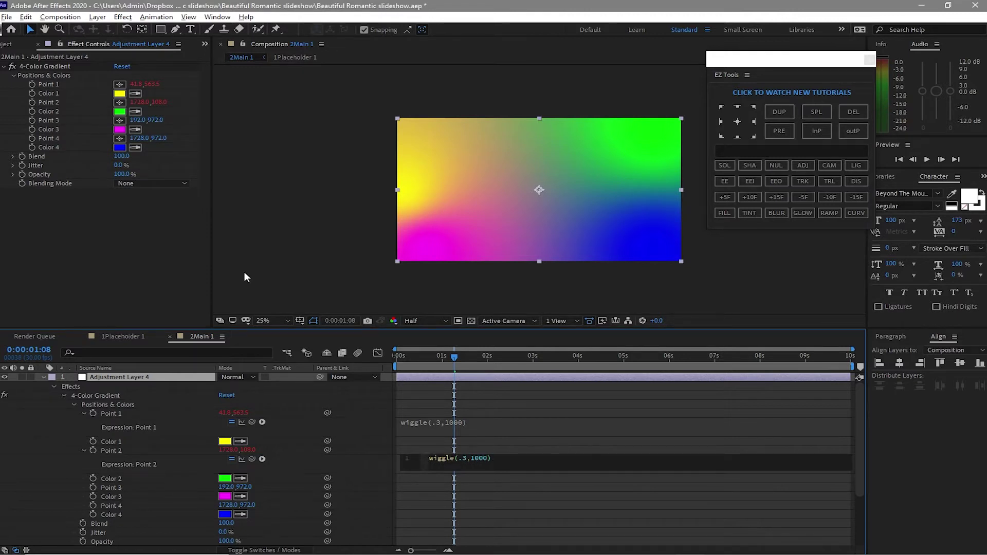
- Add the expression wiggle(.3,1000) to Point 3 and Point 4 of the 4-Color Gradient
left_click(94, 487, "alt")
right_click(466, 494)
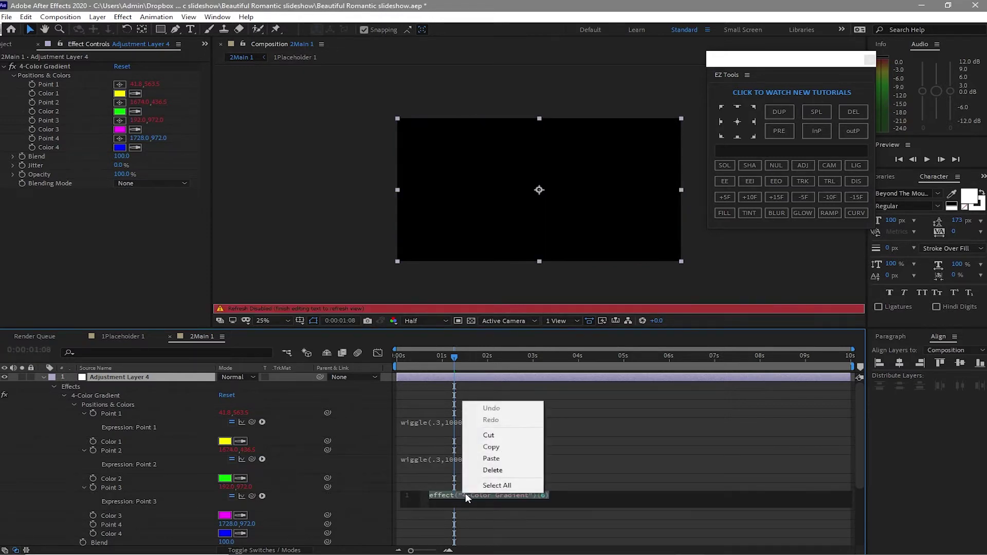
left_click(495, 460)
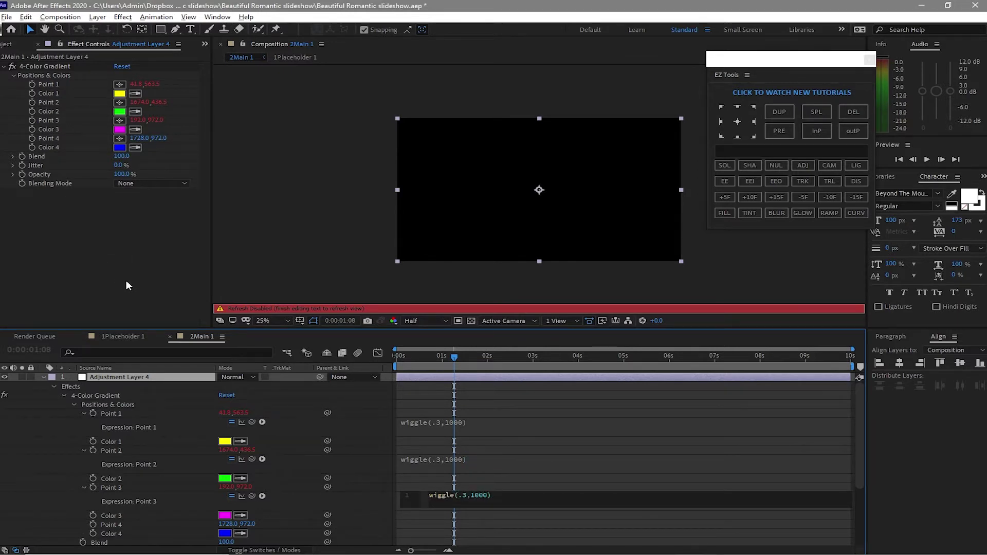
left_click(33, 139, "alt")
right_click(506, 530)
left_click(520, 497)
- Set the gradient adjustment layer's blending mode to Add and its opacity to 20%
left_click(52, 386)
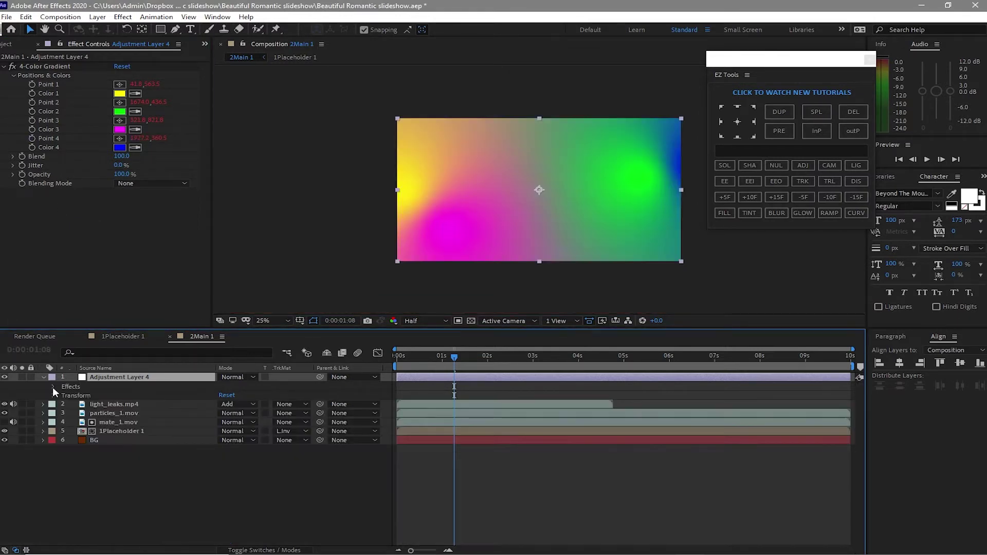
left_click(43, 378)
left_click(239, 376)
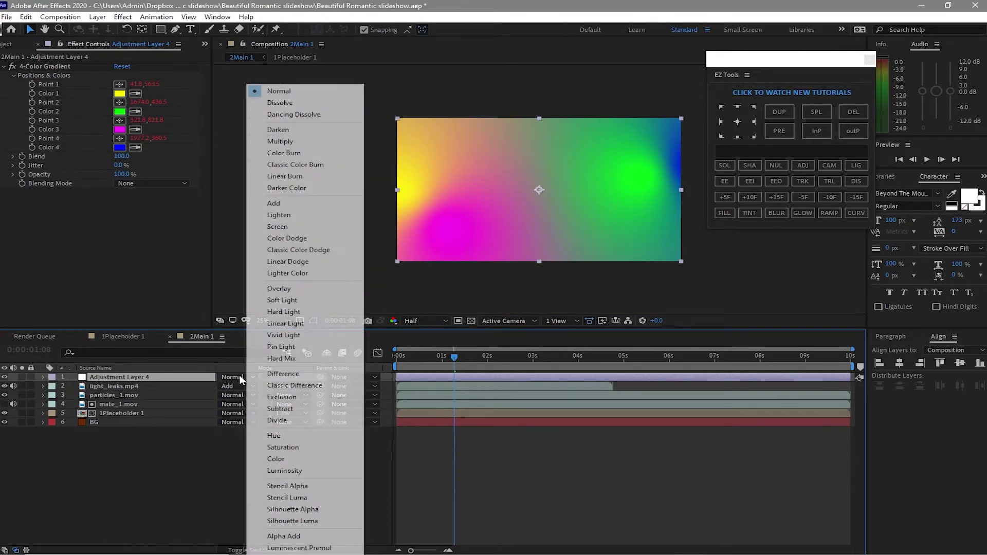
left_click(274, 203)
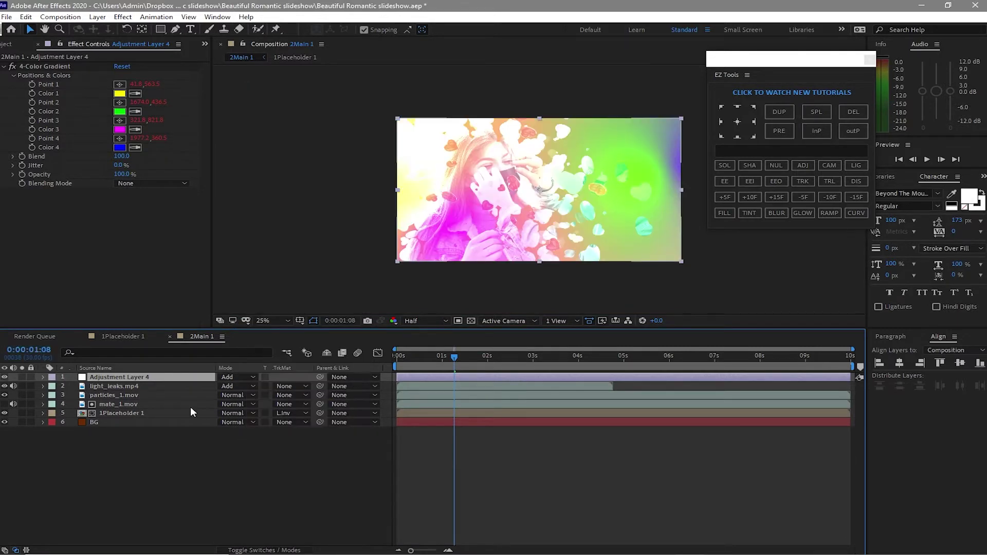
key("t")
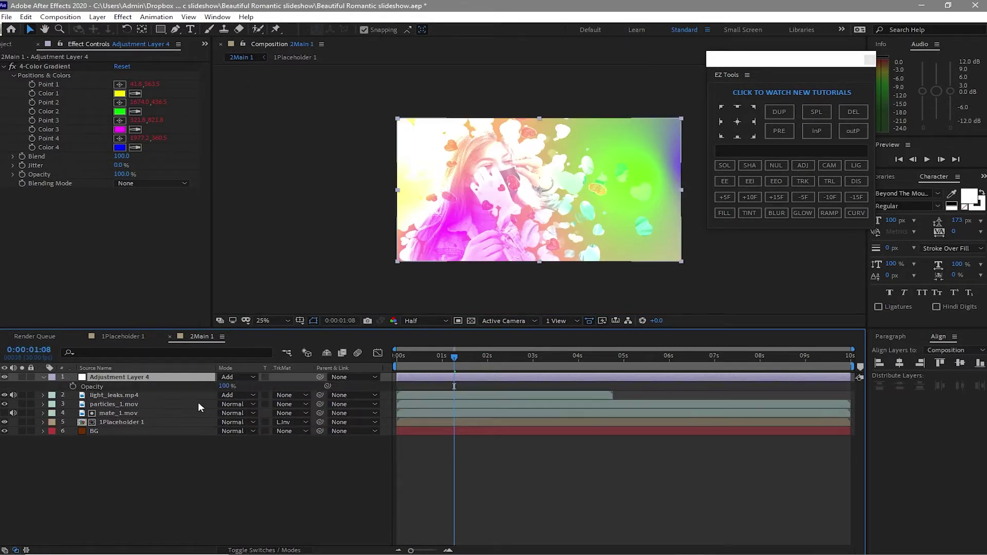
left_click(228, 386)
type("20")
key("Return")
- Keyframe the opacity of mate_1.mov from 100% at 0:00:04:00 to 50% at 0:00:04:29
left_click(147, 414)
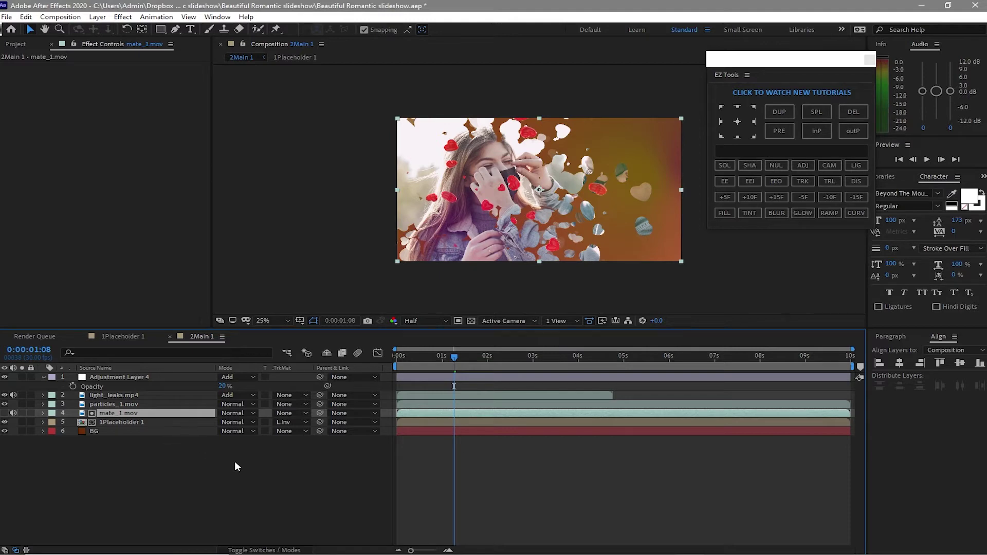
key("t")
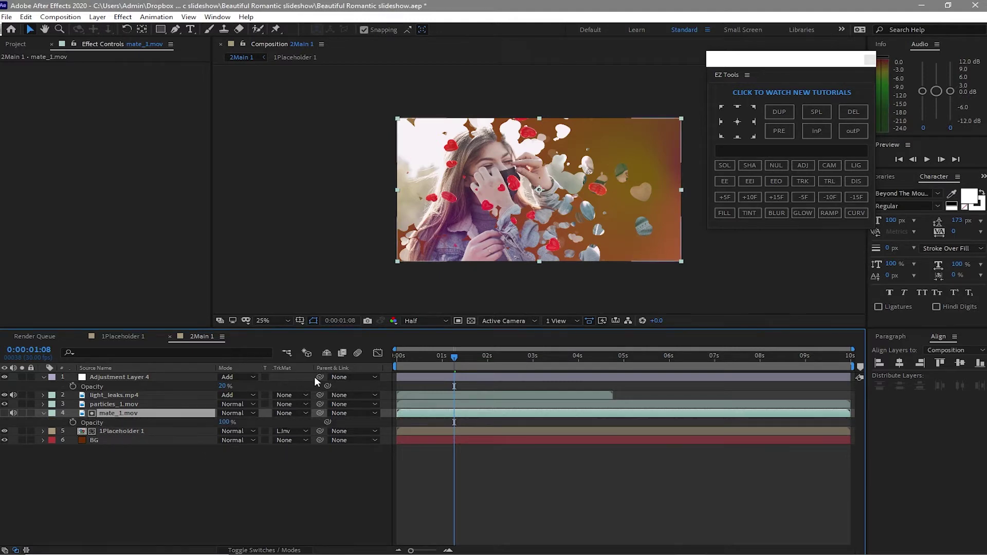
left_click_drag(457, 358, 579, 366)
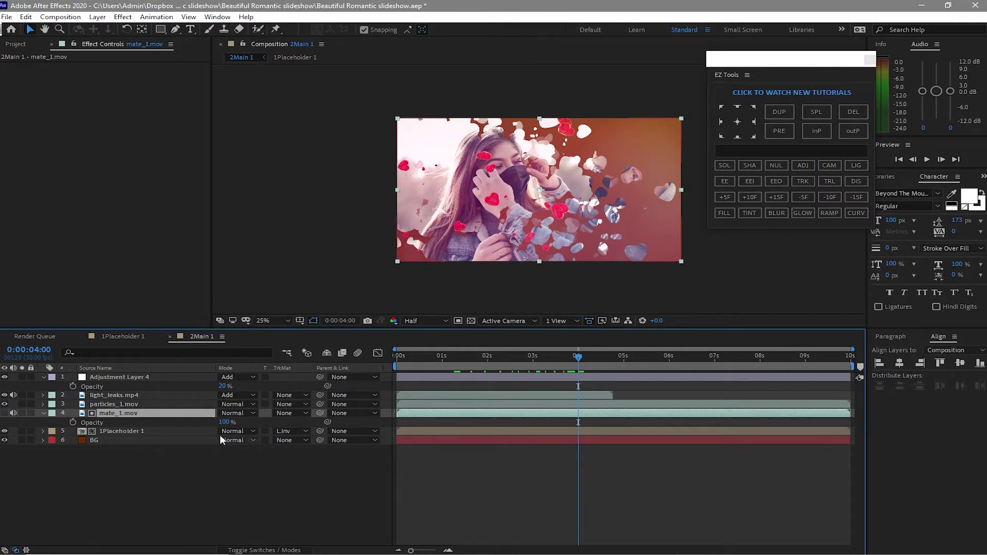
left_click(73, 422)
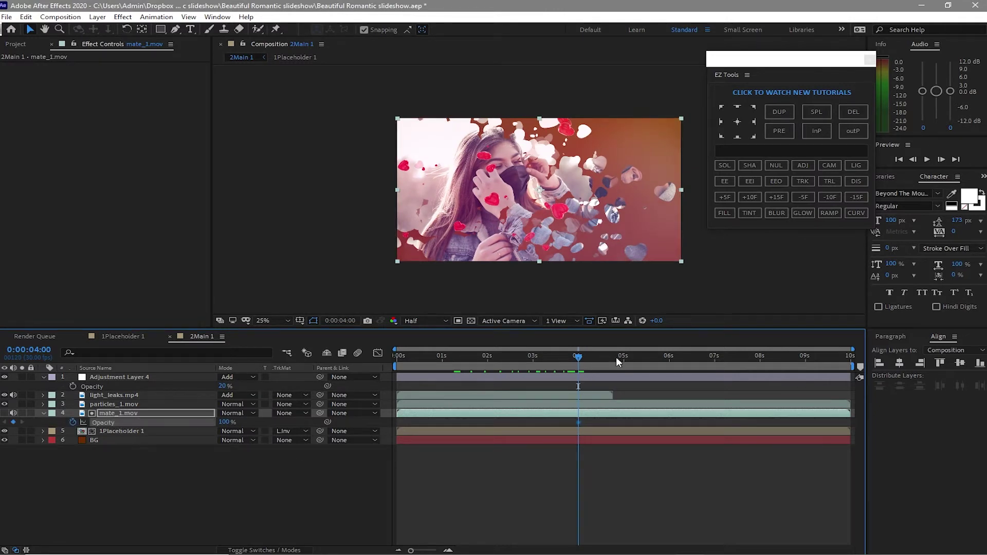
left_click(623, 360)
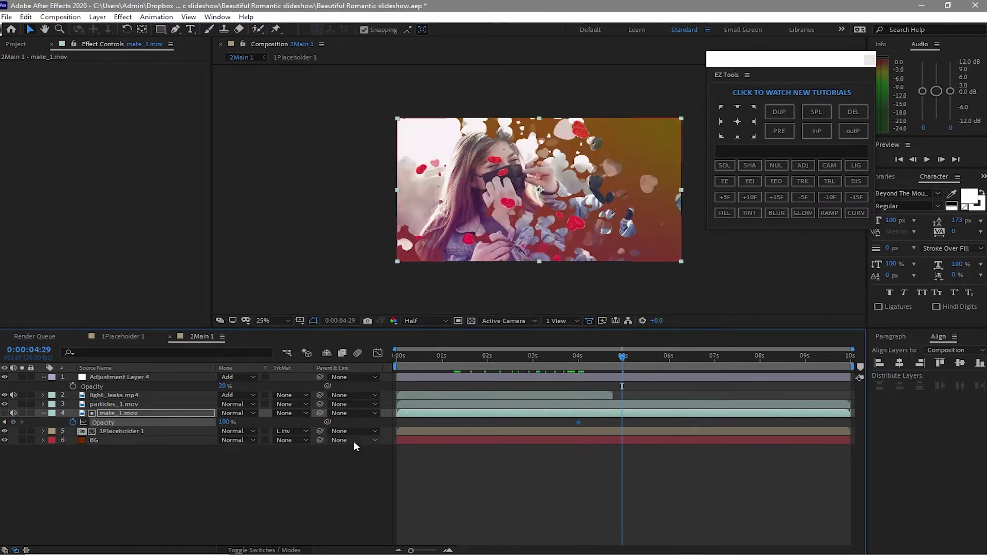
left_click(226, 423)
type("5")
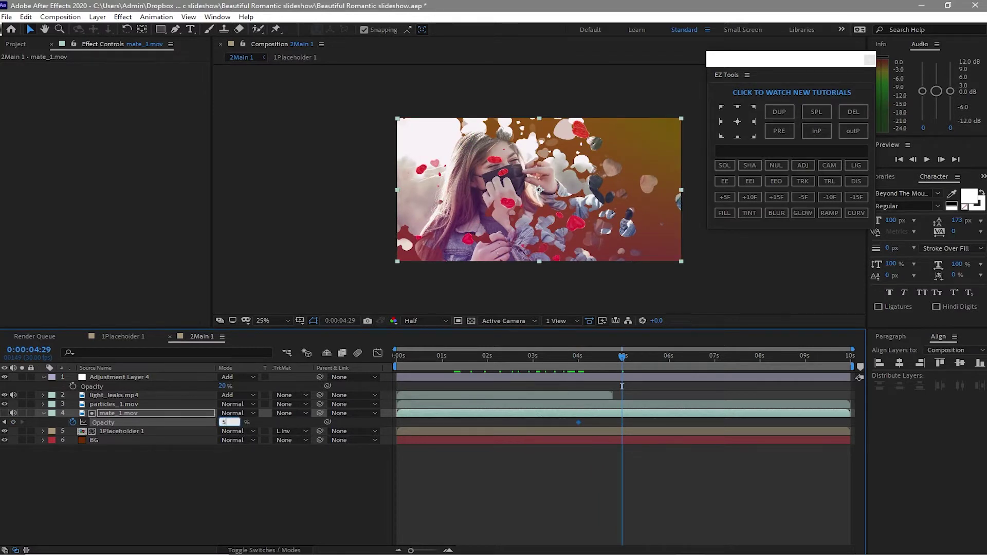
type("0")
key("Return")
- Keyframe the mate_1.mov opacity to 0% at 0:00:06:00 and ease all of its opacity keyframes
left_click(670, 360)
left_click(222, 422)
type("0")
key("Return")
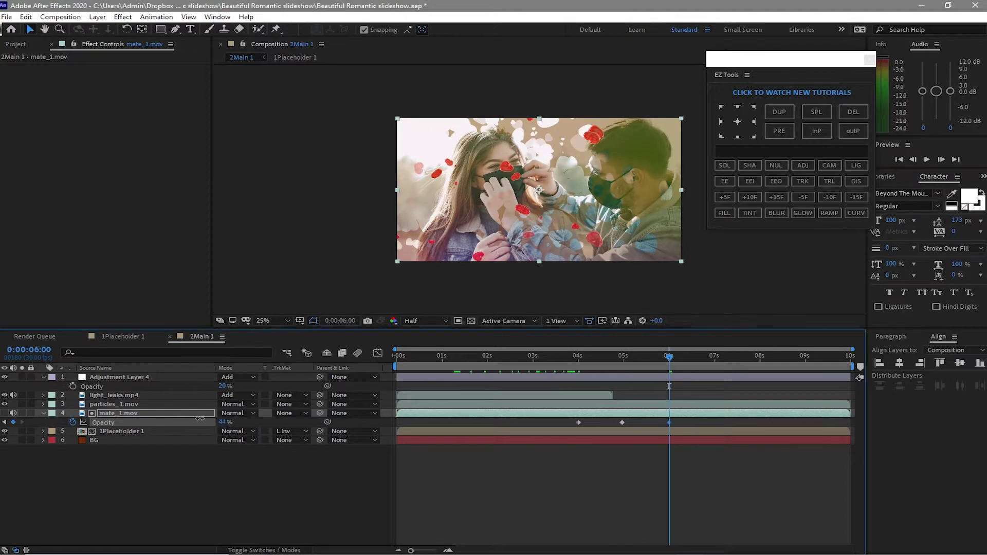
left_click_drag(695, 421, 576, 430)
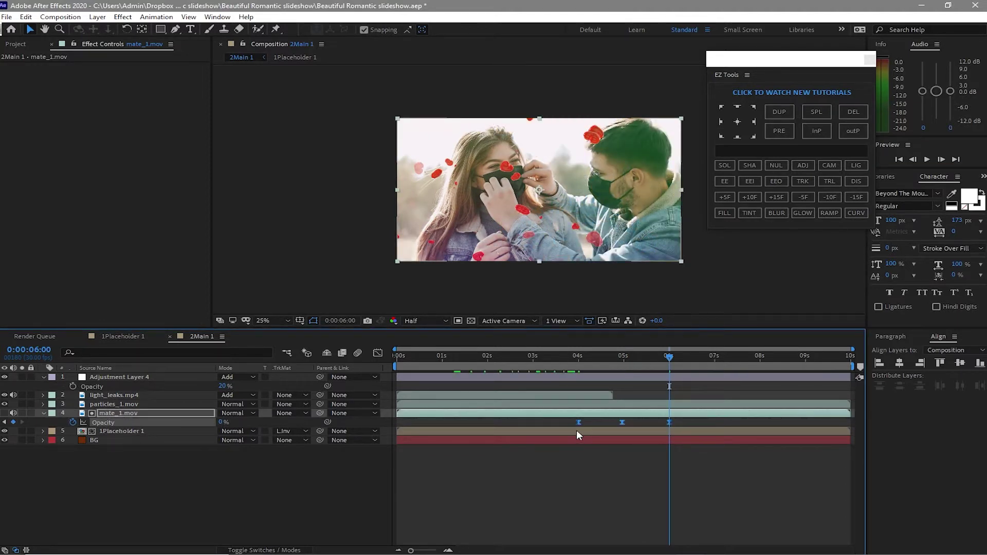
- Create a text layer reading "Will take care of you in the midst of struggles.", copying the wording from the Notepad notes
left_click(190, 29)
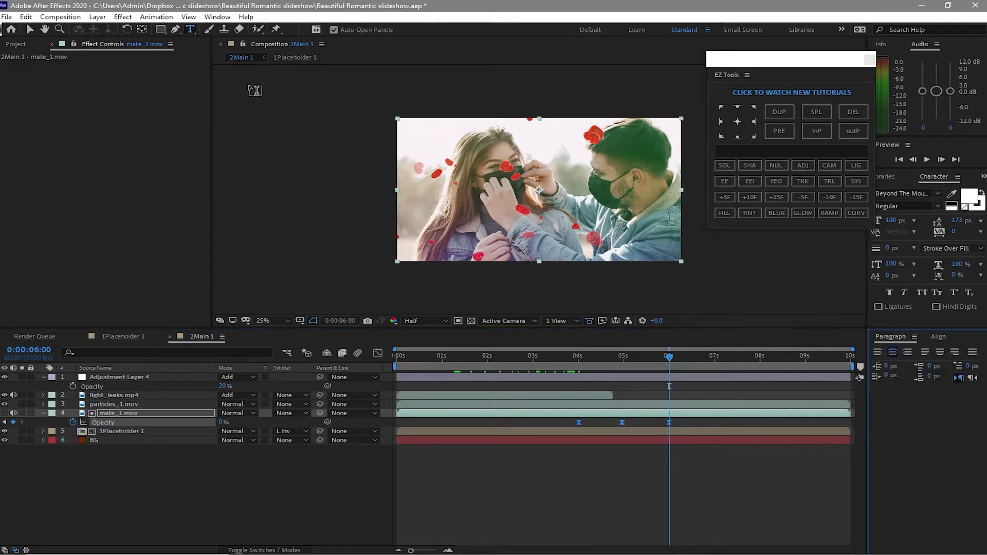
left_click(413, 196)
left_click(709, 545)
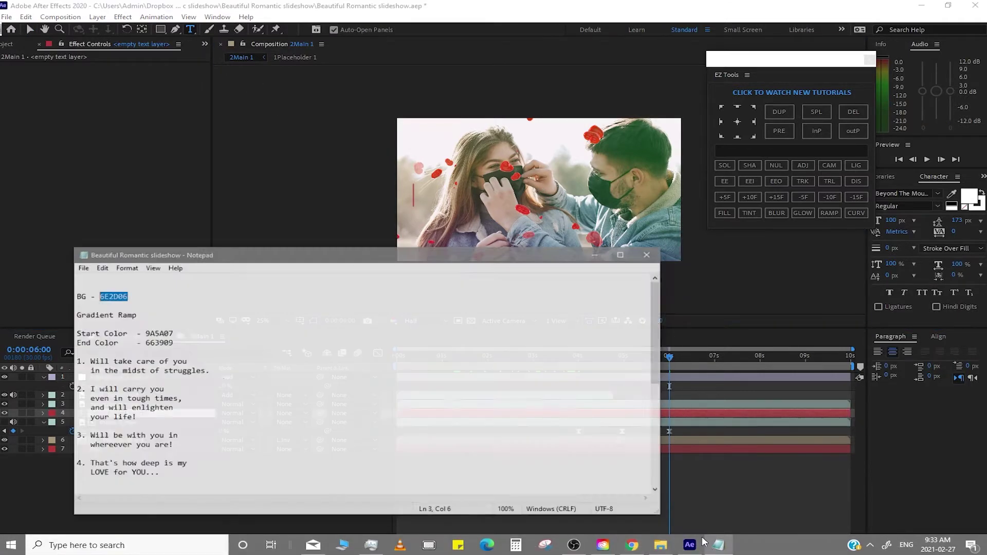
left_click_drag(69, 355, 154, 373)
right_click(149, 362)
left_click(176, 393)
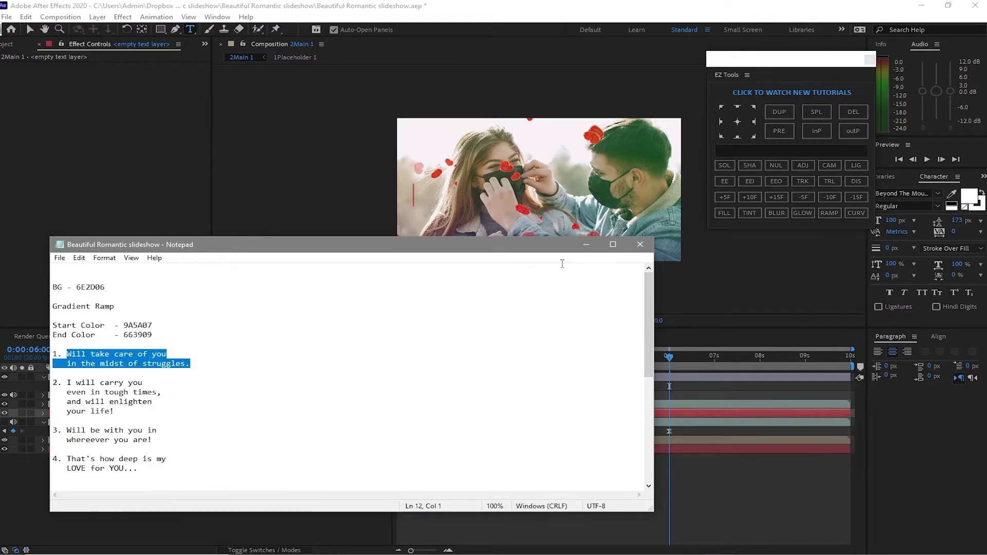
left_click(587, 244)
right_click(423, 200)
left_click(435, 246)
key("Escape")
key("v")
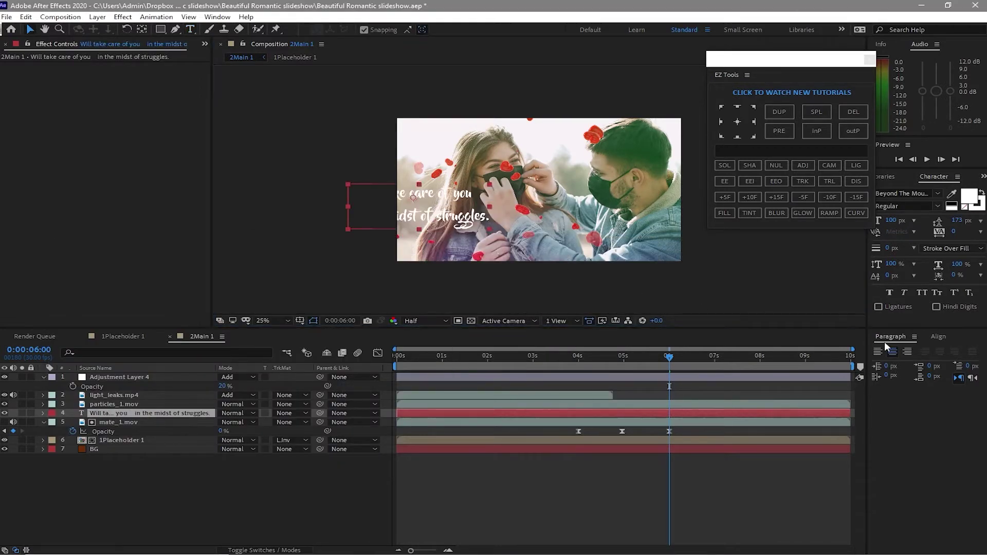
- Center the text horizontally near the lower edge of the frame, with 130 px leading
left_click(938, 336)
left_click(899, 363)
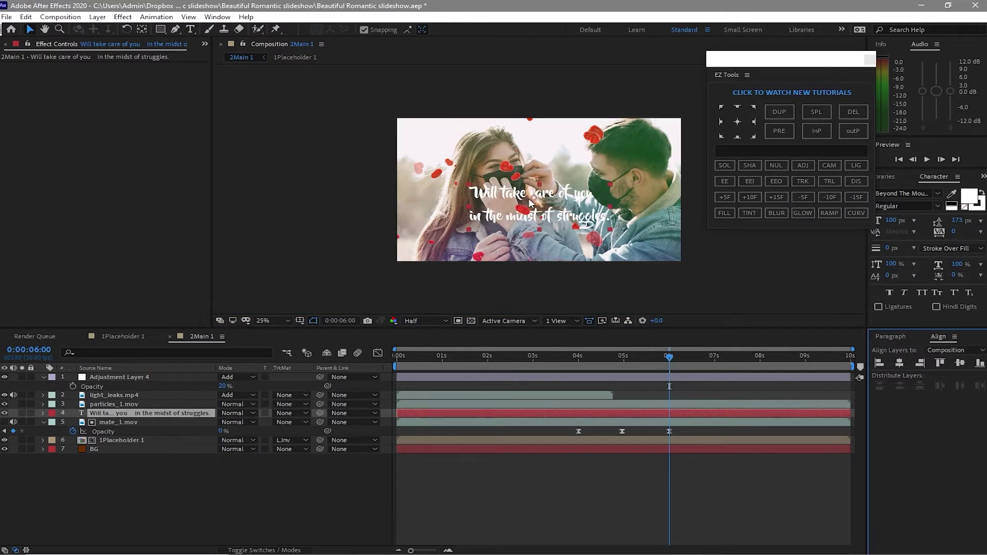
left_click_drag(527, 208, 519, 237)
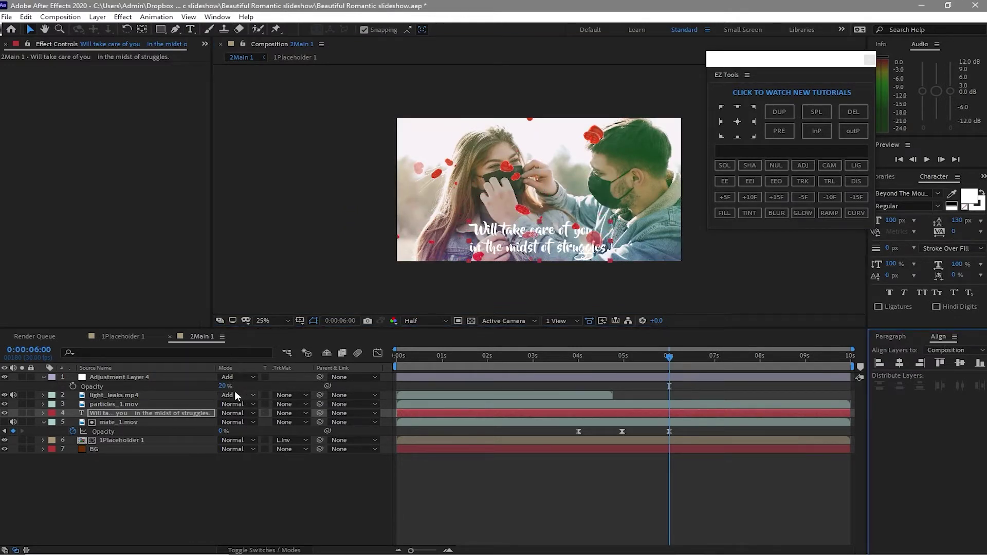
- Set the opacity of the gradient adjustment layer to 40%
left_click(222, 386)
type("40")
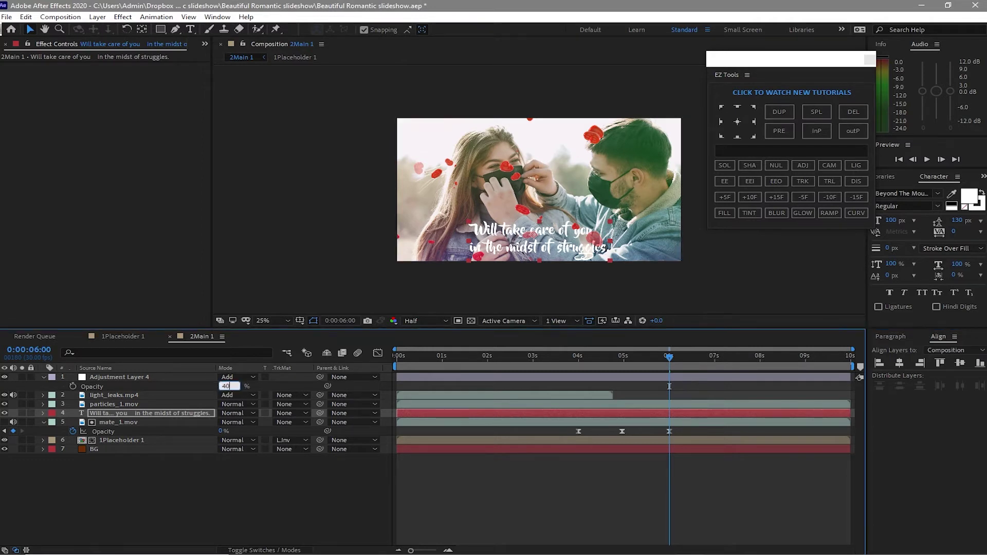
key("Return")
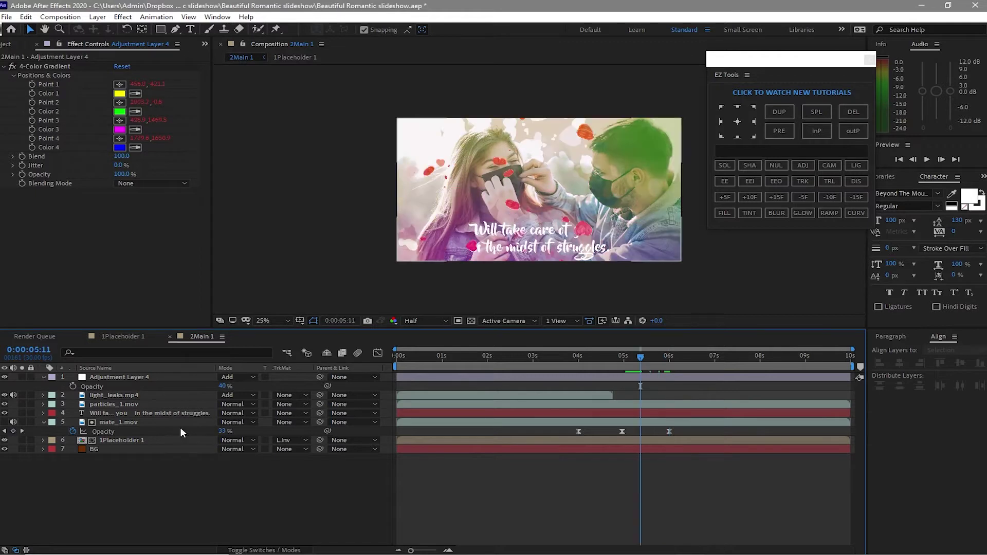
- Move the text layer above all other layers and trim its start to 0:00:01:00
left_click(165, 415)
left_click_drag(165, 414, 166, 373)
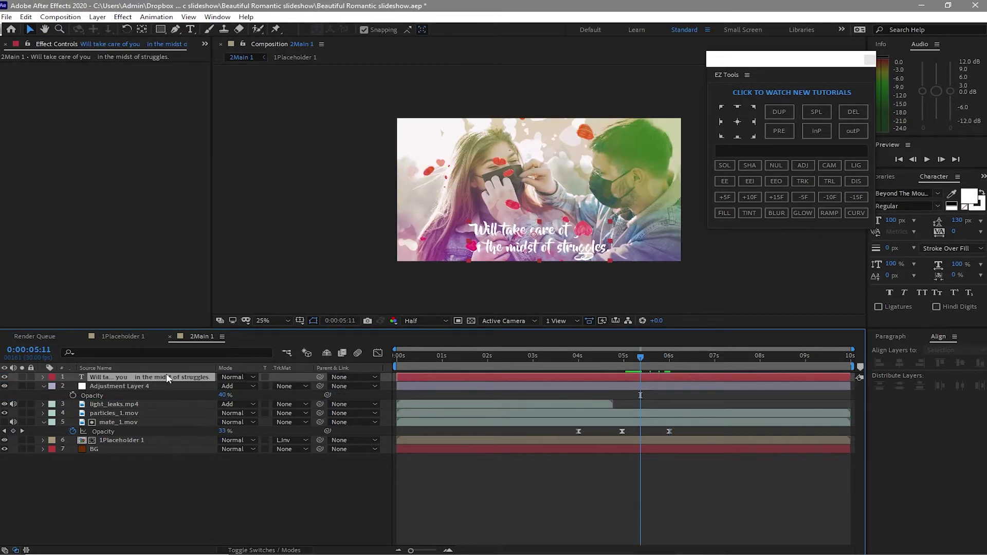
left_click_drag(640, 356, 444, 360)
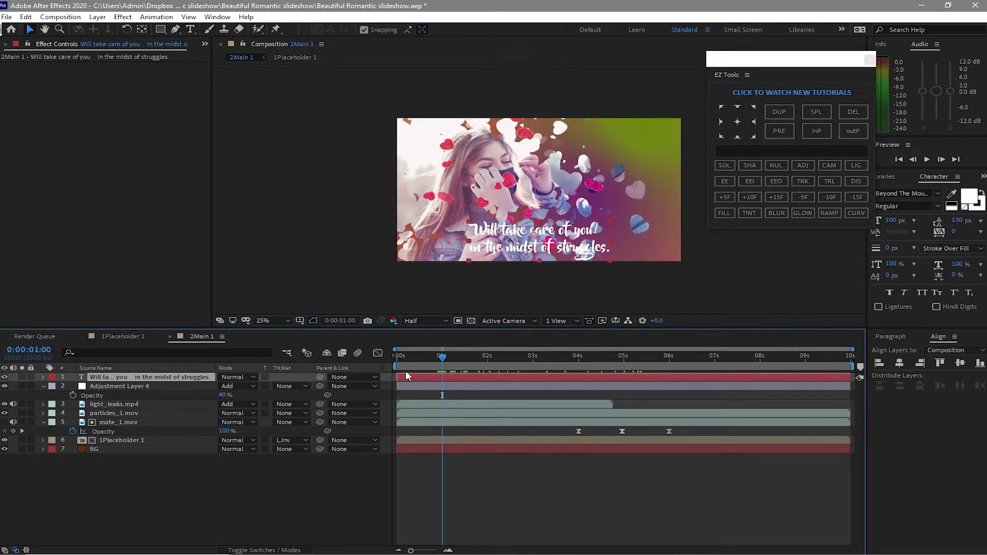
key("alt+bracketleft")
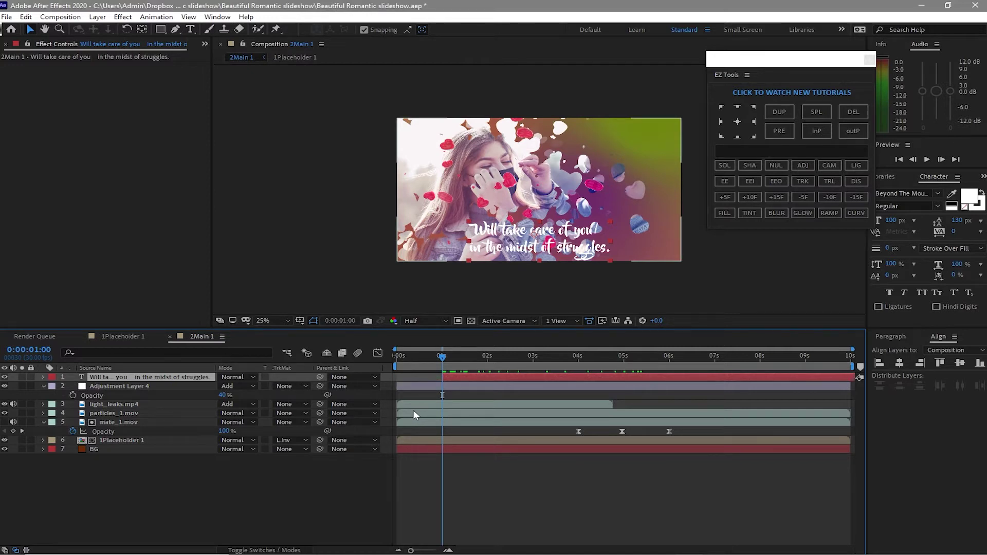
- Fade in the text layer with opacity keyframes from 0% at 0:00:01:00 to 100% at 0:00:02:00
key("t")
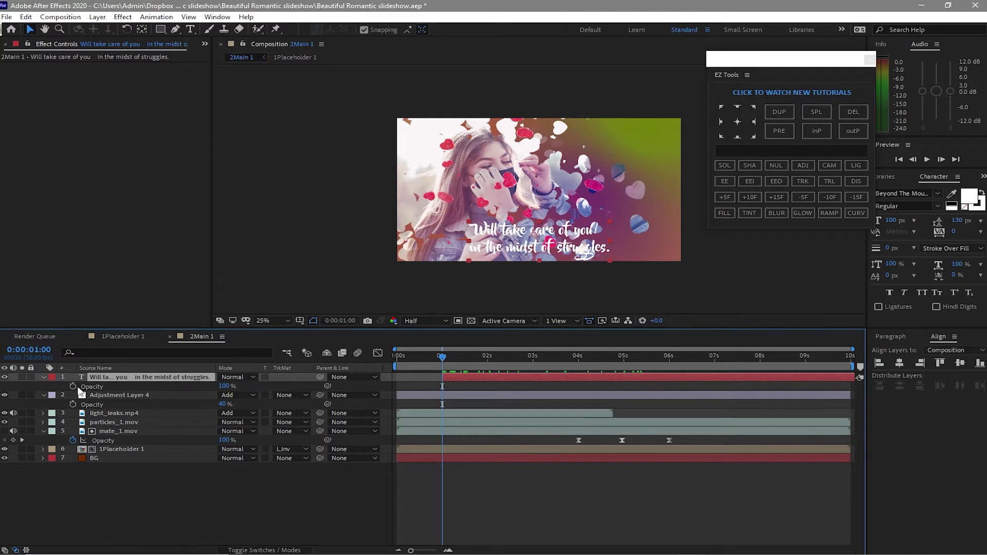
key("alt+shift+t")
left_click_drag(225, 386, 311, 391)
left_click(486, 358)
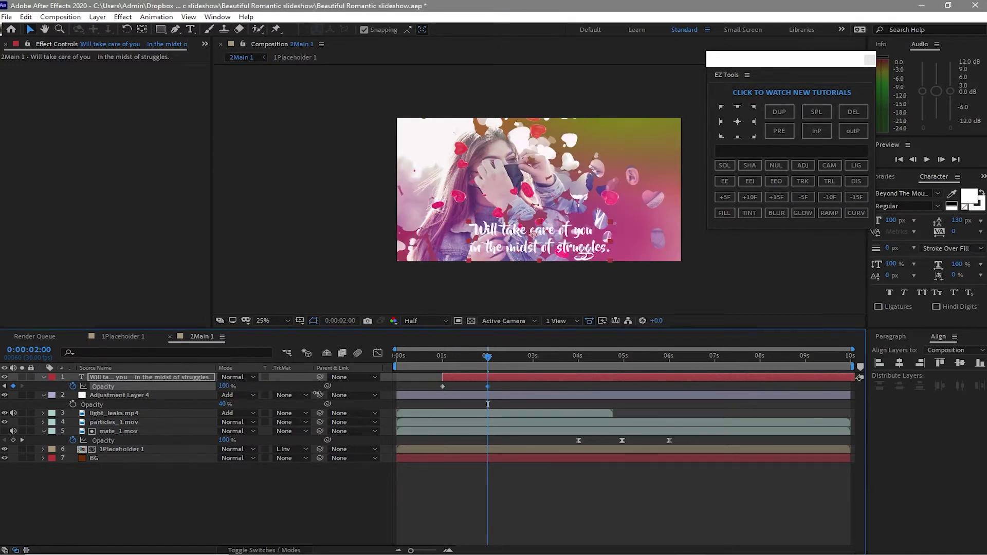
- Preview the 2Main 1 animation from the first frame
left_click_drag(412, 353, 372, 357)
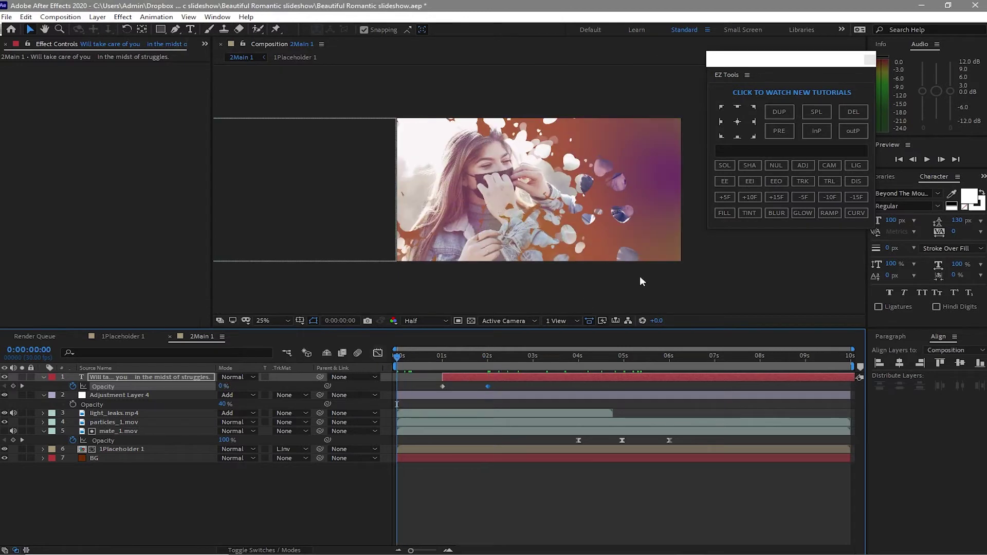
left_click(927, 159)
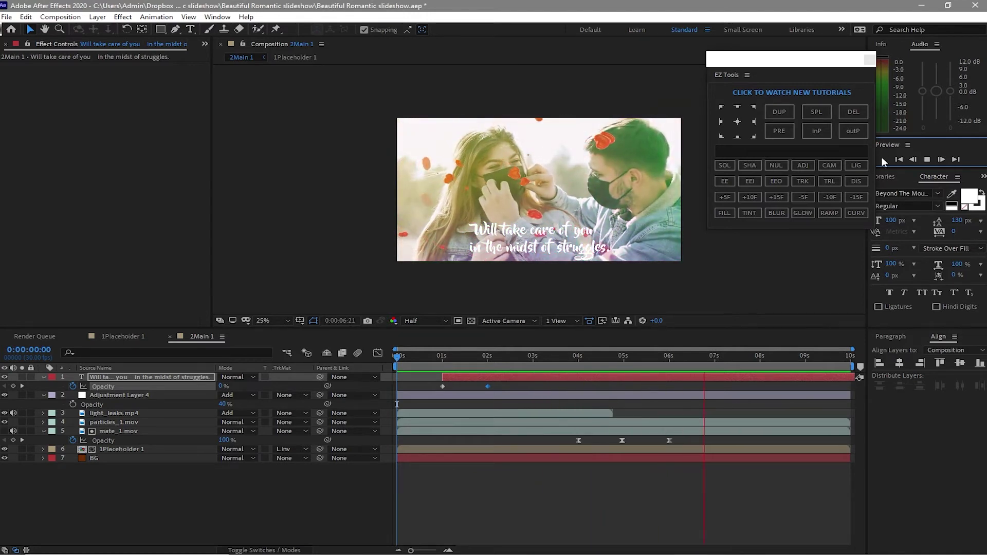
key("space")
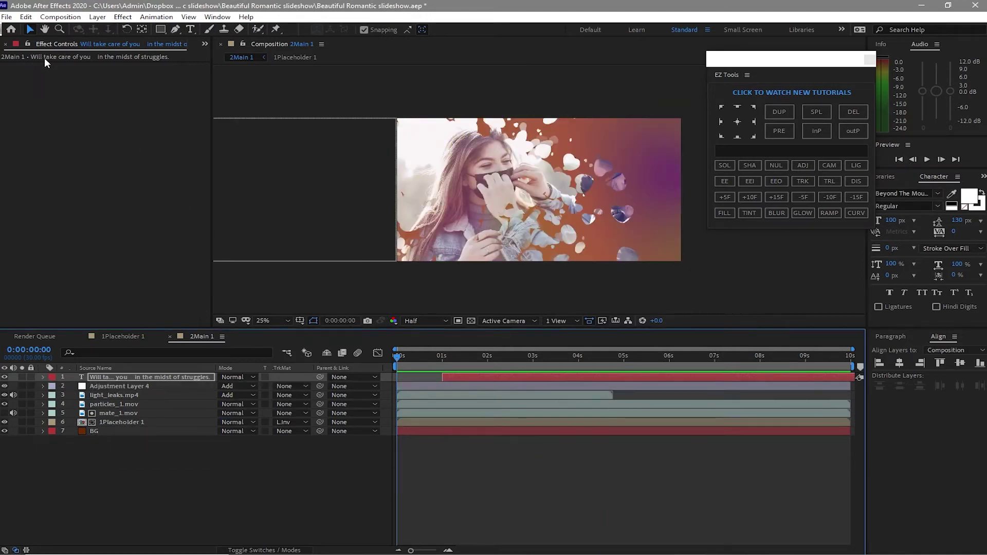
- Create a project folder named Scene 01 and move the 2Main 1 and 1Placeholder 1 compositions into it
left_click(205, 44)
left_click(208, 57)
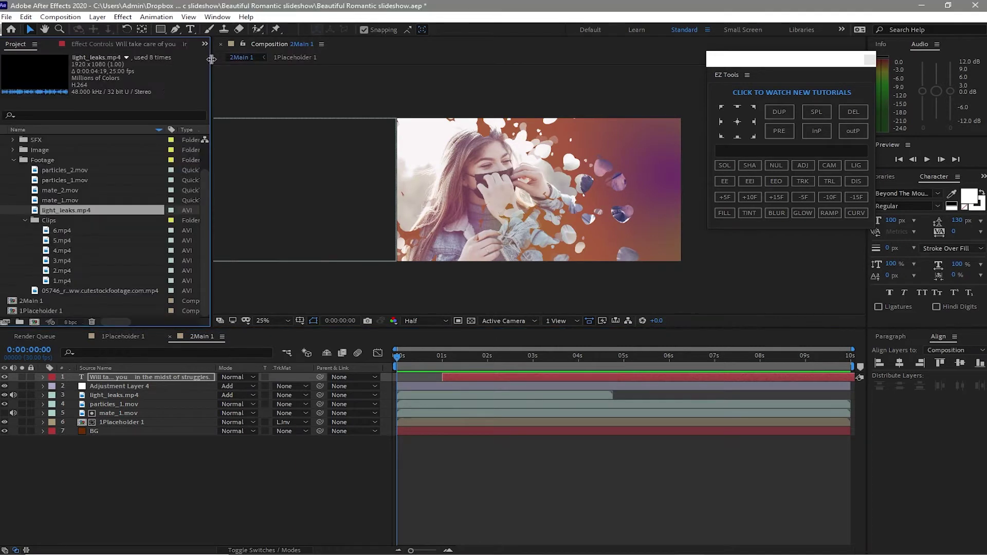
left_click(13, 160)
left_click(3, 160)
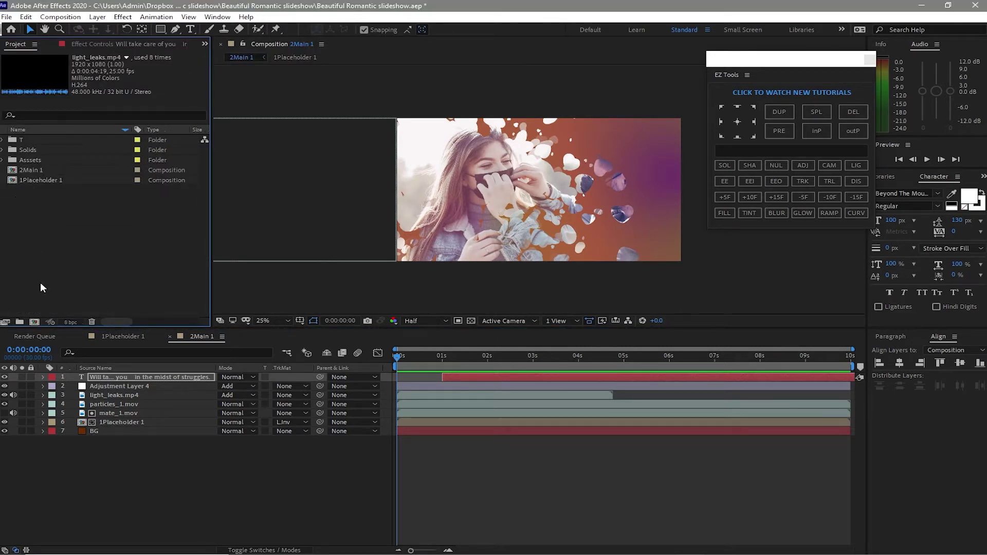
left_click(19, 321)
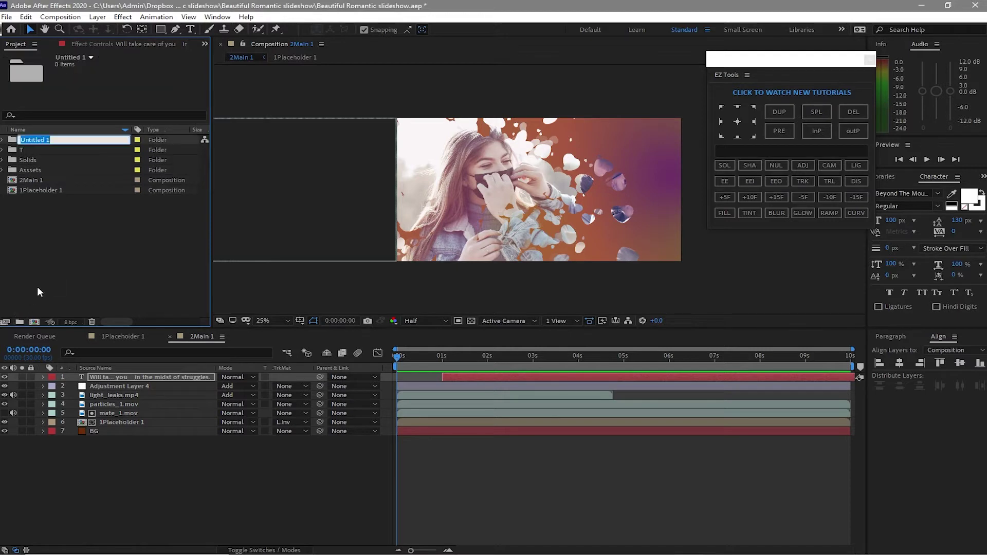
type("Scene 01")
key("Return")
left_click_drag(56, 223, 44, 163)
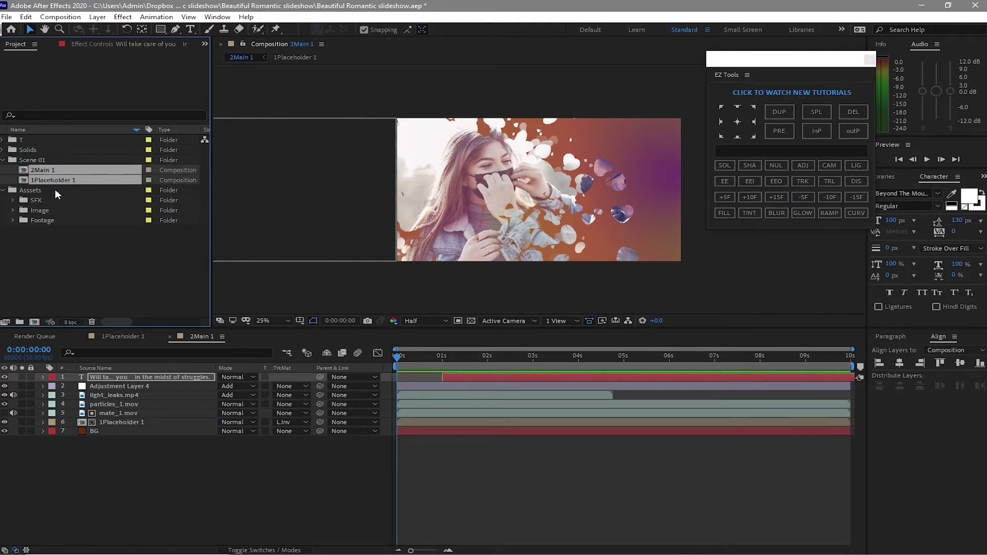
- Create a second project folder named Scene 02
left_click(19, 322)
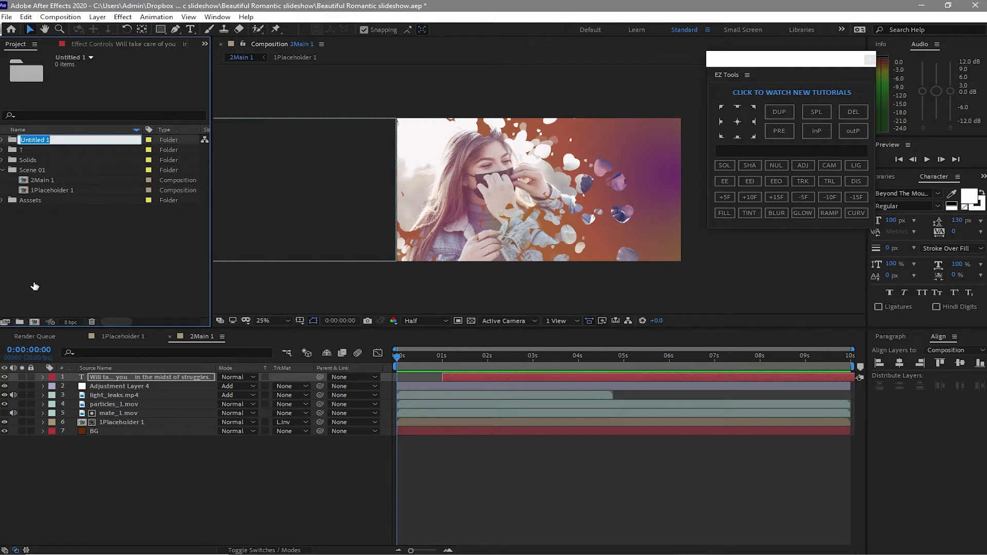
type("Scene 02")
left_click(51, 280)
- Duplicate the 2Main 1 and 1Placeholder 1 compositions and move the copies into the Scene 02 folder
left_click_drag(16, 185, 28, 191)
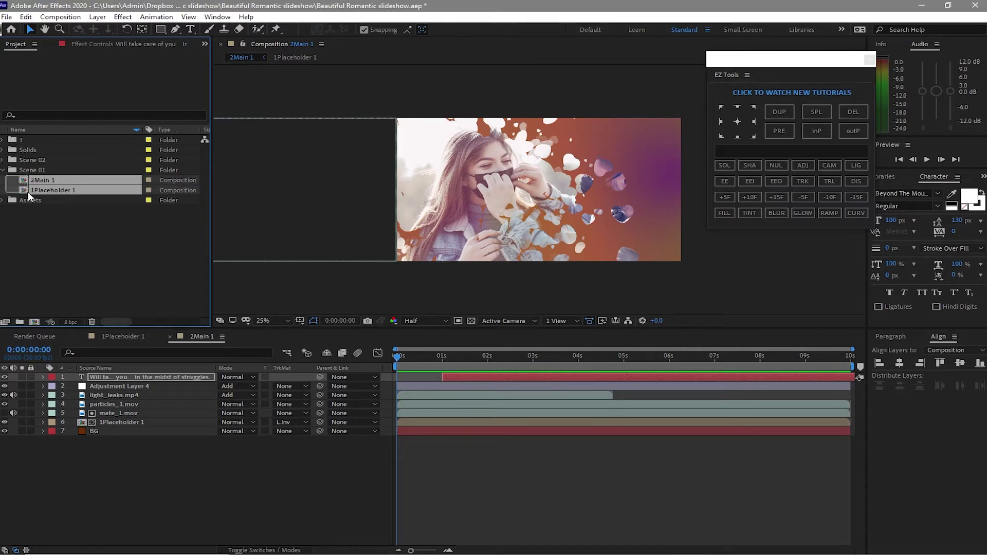
left_click(27, 17)
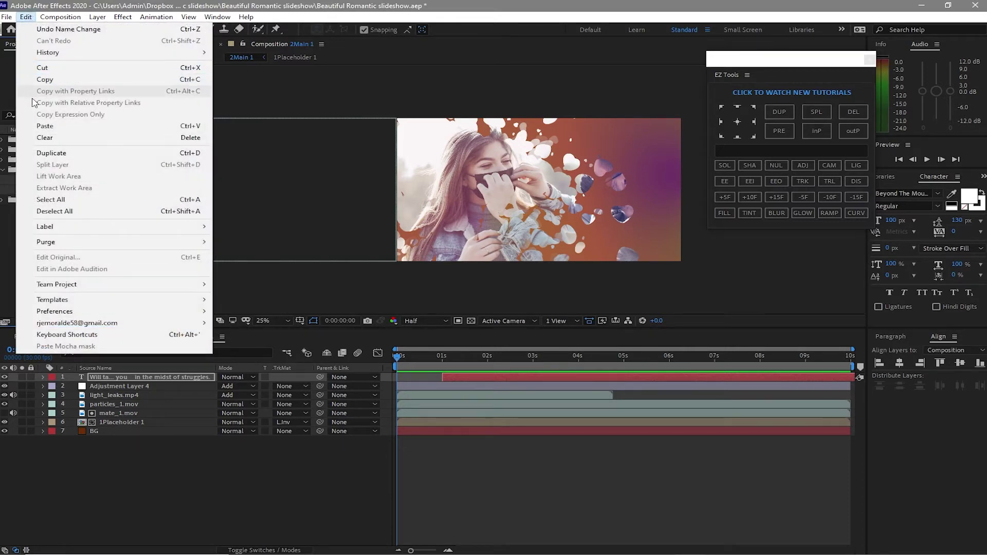
left_click(47, 153)
left_click_drag(49, 184, 50, 164)
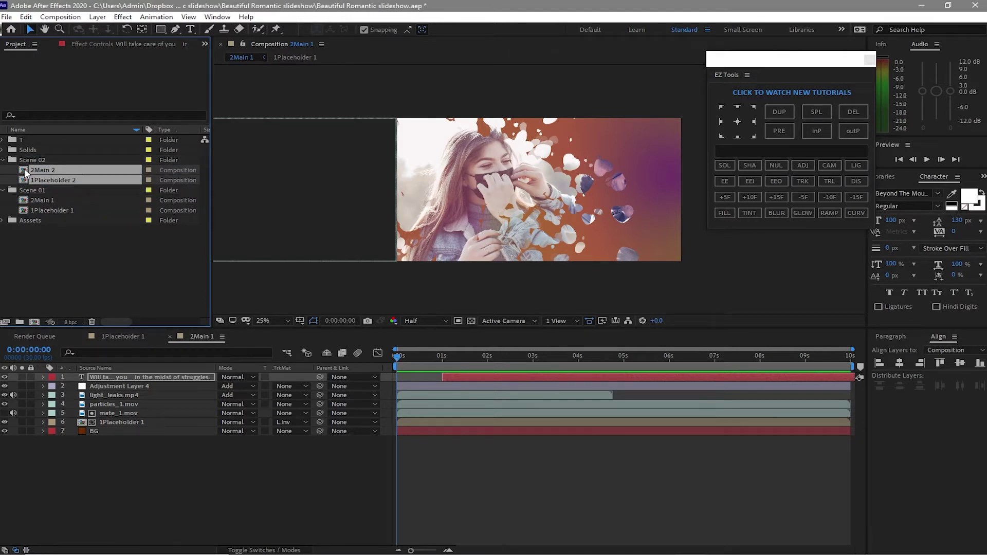
- Open the 2Main 2 and 1Placeholder 2 compositions and replace 1.mp4 with the 2.mp4 clip in 1Placeholder 2
double_click(25, 168)
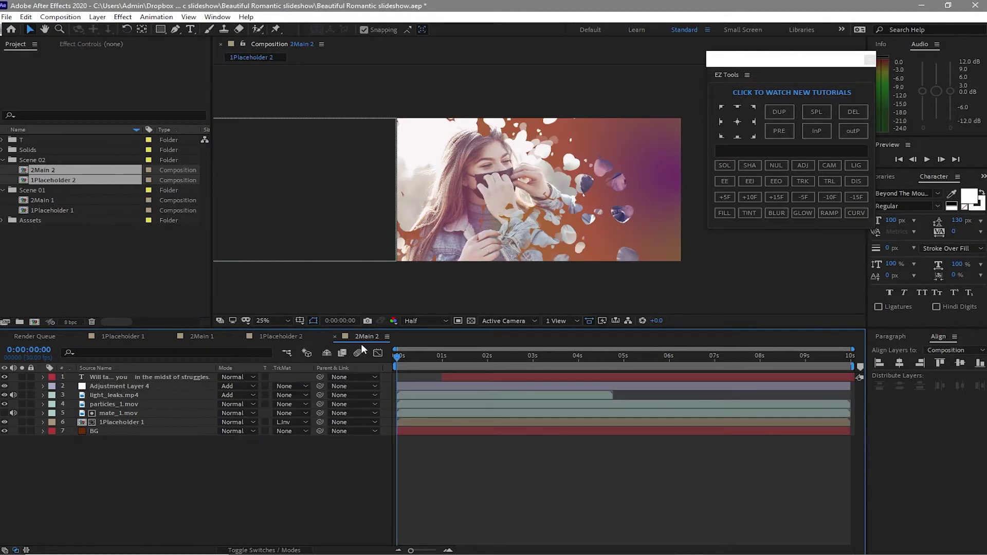
left_click(275, 338)
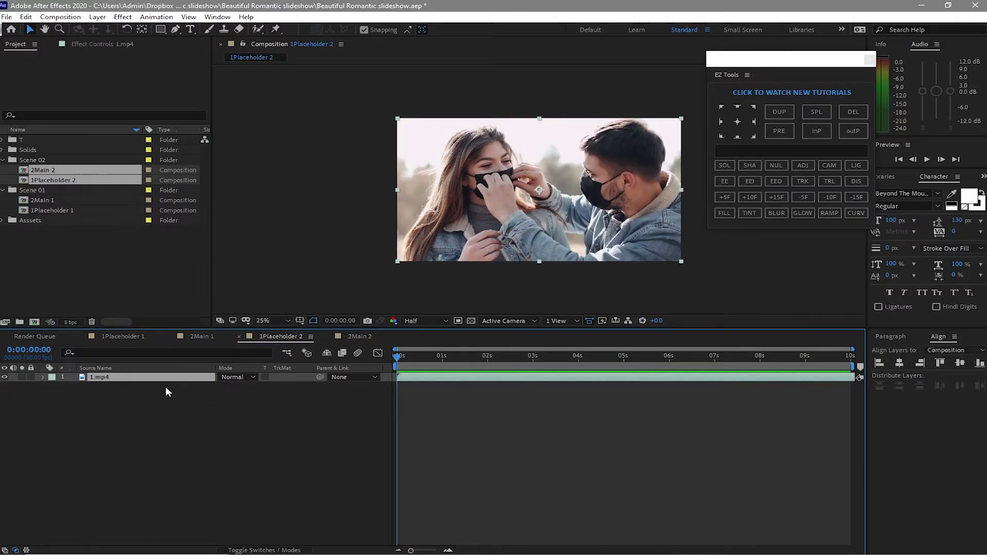
key("Delete")
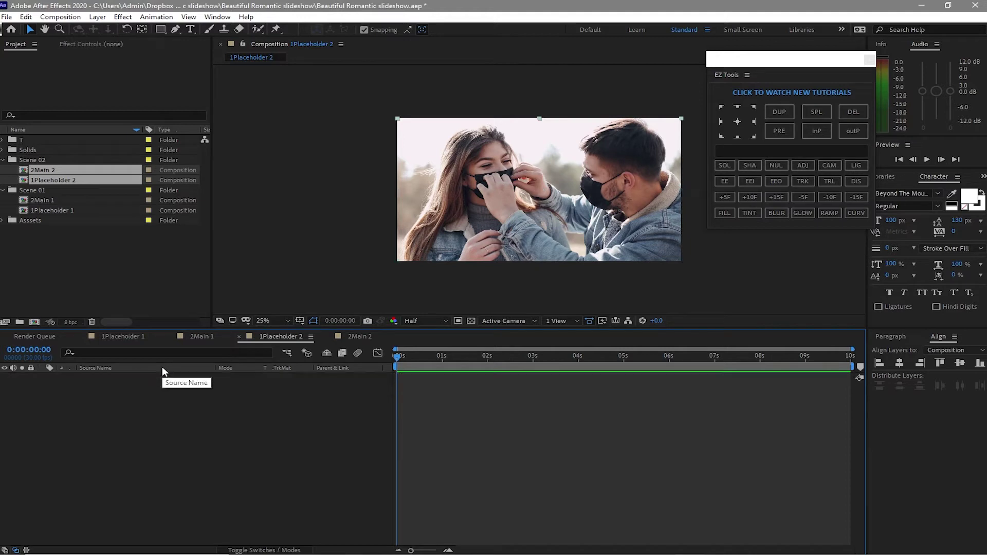
left_click(2, 220)
left_click(14, 251)
scroll(77, 257, "down", 2)
left_click(76, 291)
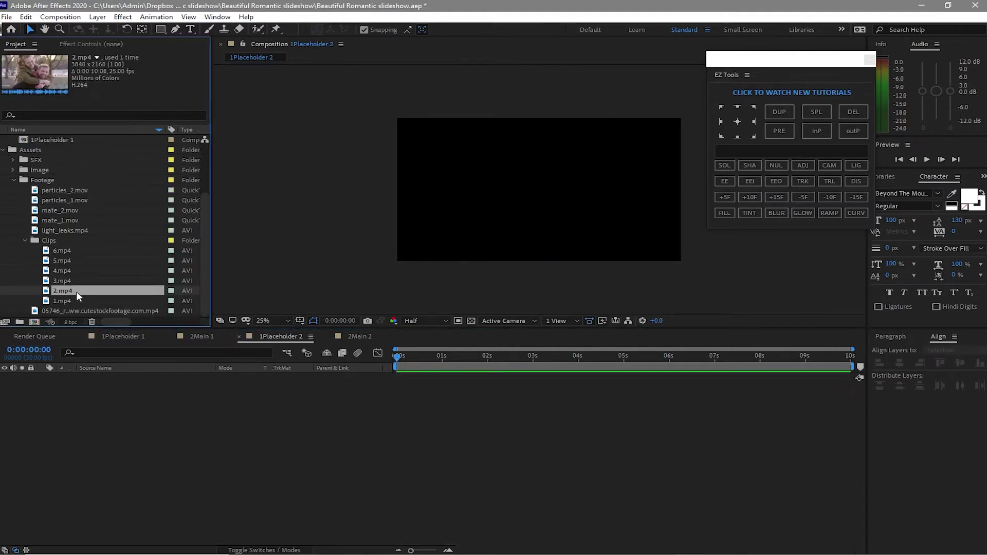
left_click_drag(76, 292, 77, 394)
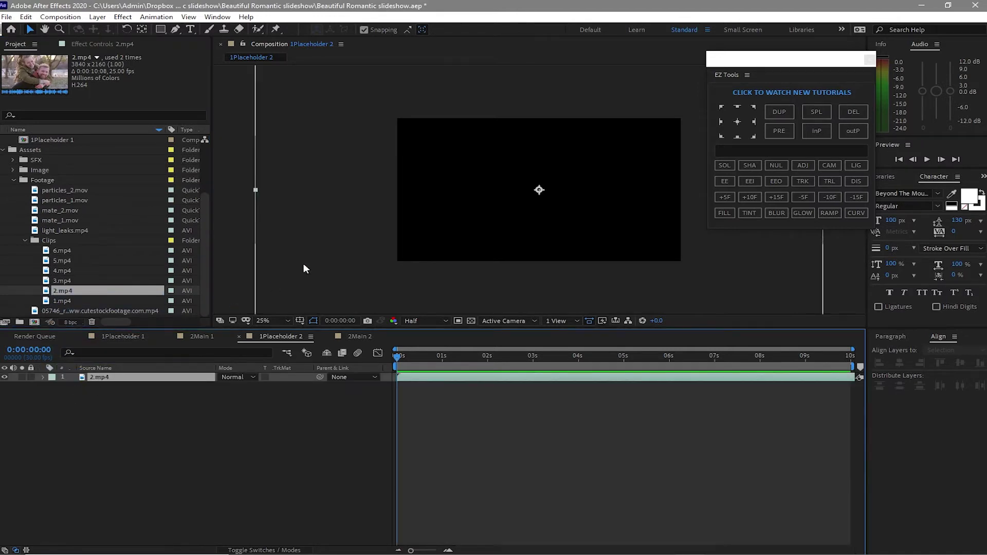
- Fit the 2.mp4 layer to the composition size with Fit to Comp
right_click(481, 206)
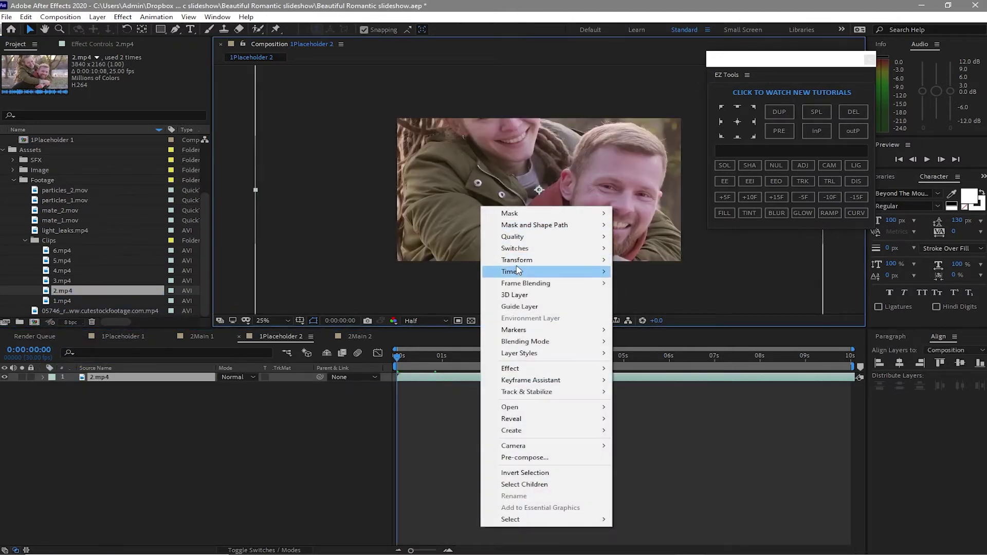
mouse_move(532, 261)
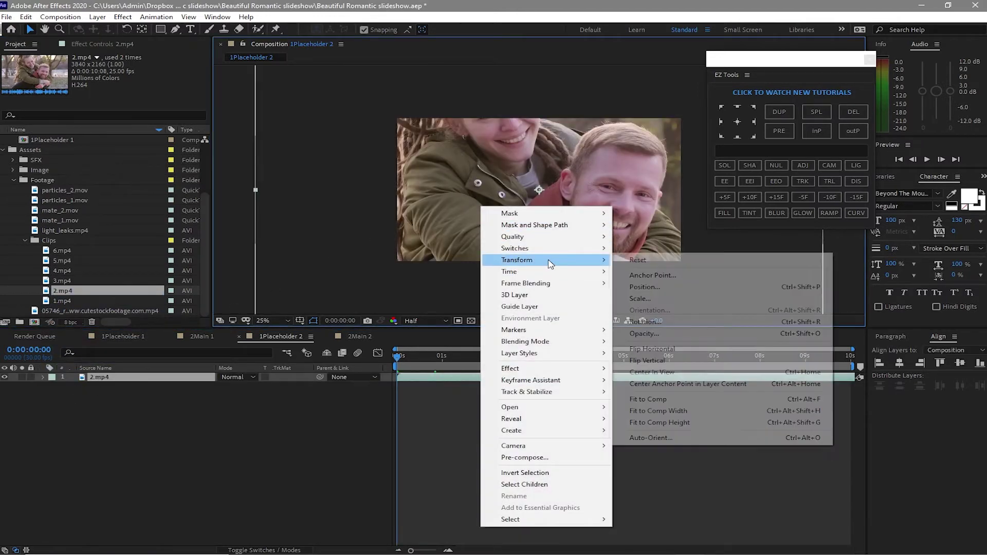
left_click(656, 401)
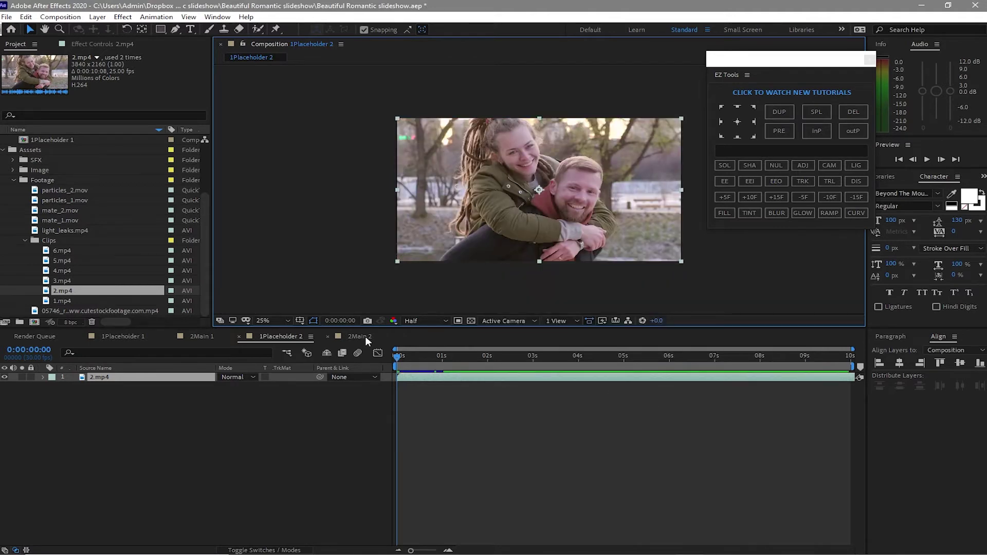
- Select the text layer in 2Main 2 at 0:00:02:09 for editing and copy the second quote from the Notepad notes
left_click(360, 336)
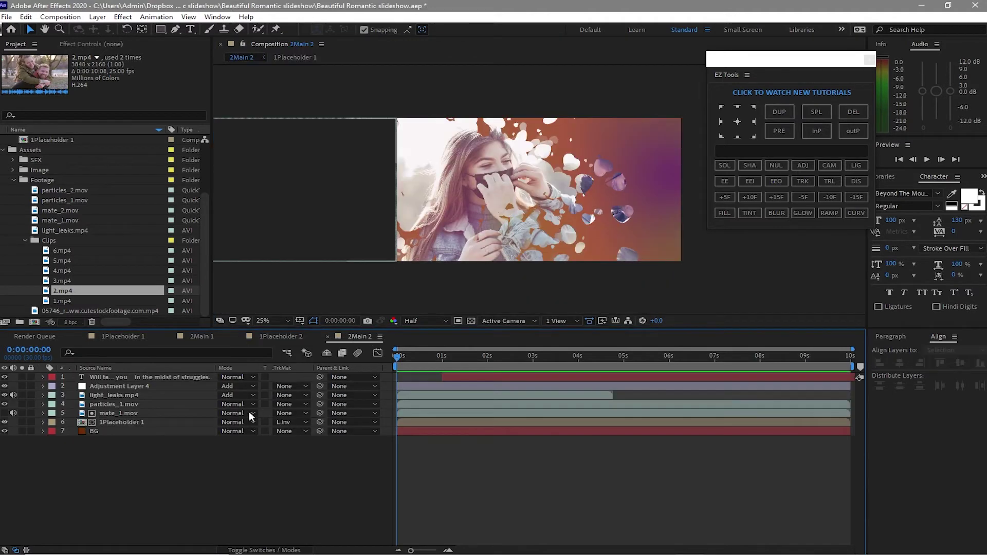
left_click(159, 376)
key("k")
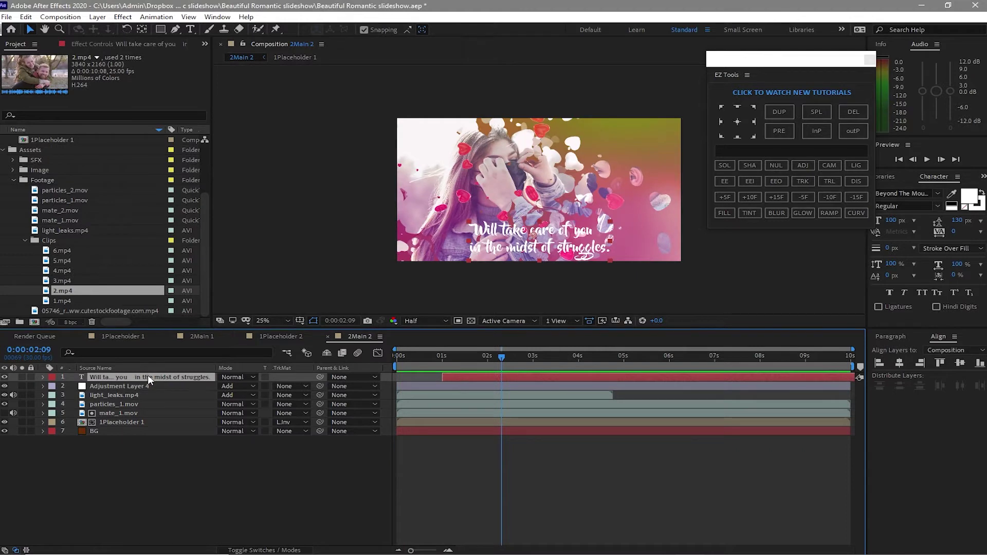
key("ctrl+t")
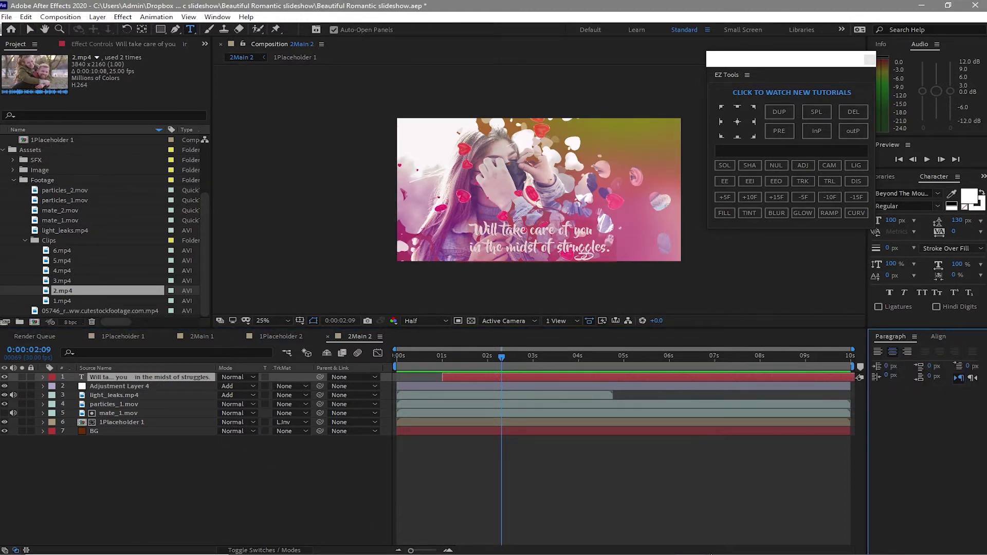
left_click(717, 545)
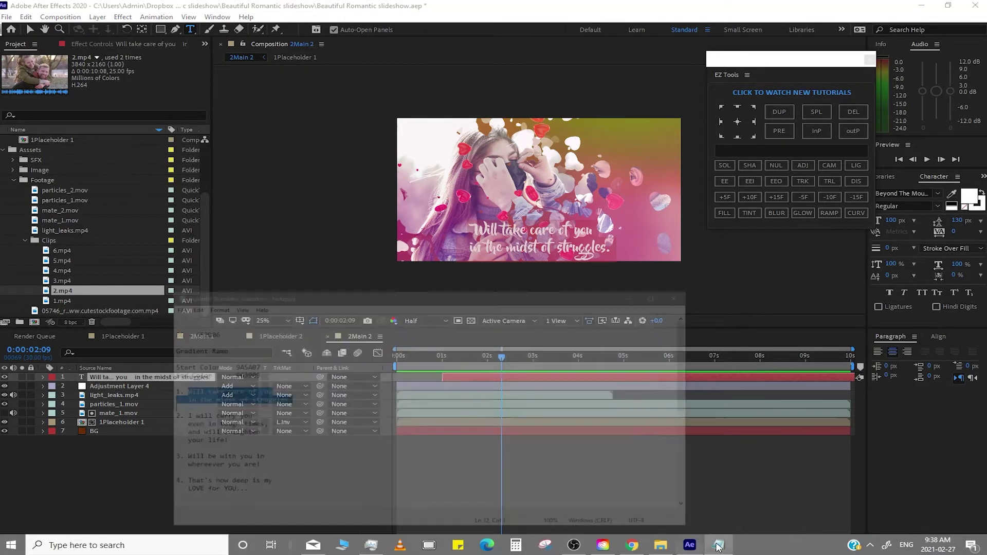
right_click(136, 401)
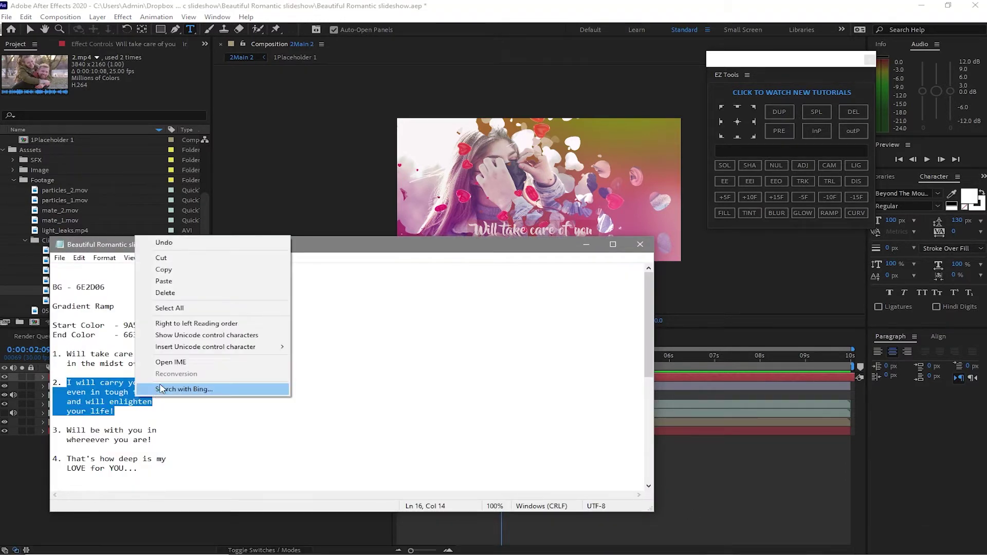
left_click(180, 273)
- Replace the text layer's wording with the copied quote "I will carry you even in tough times, and will enlighten your life!"
left_click(478, 235)
right_click(478, 235)
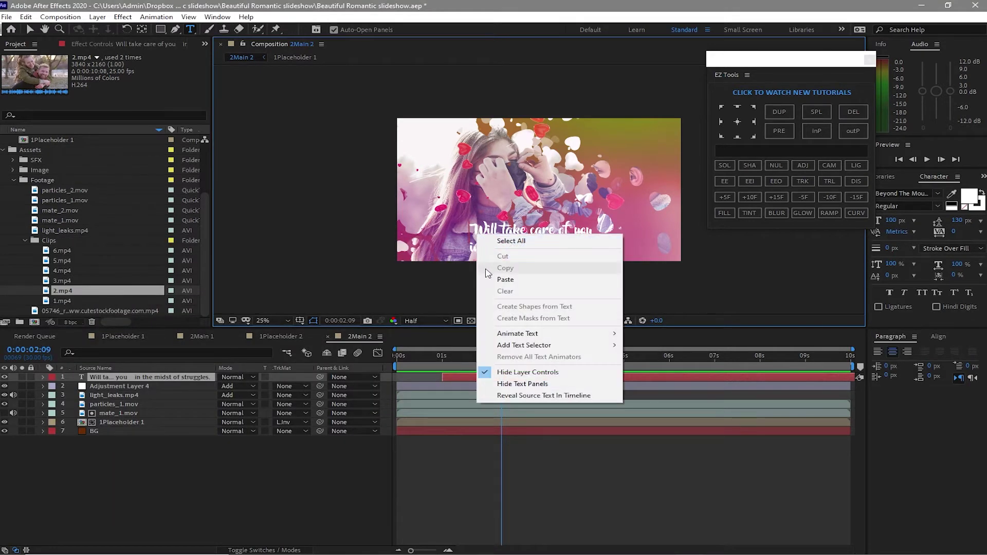
left_click(497, 280)
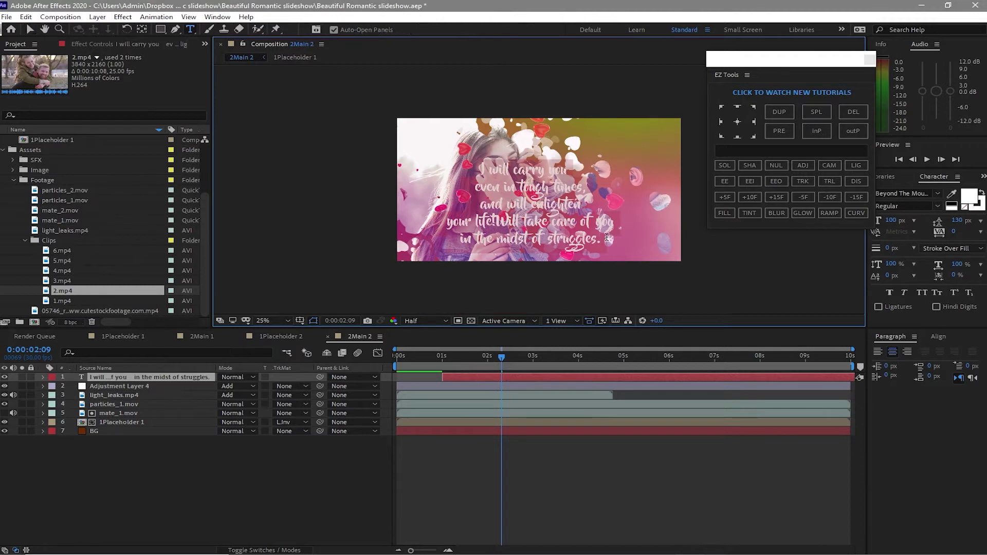
left_click(607, 237, "shift")
key("Delete")
key("Escape")
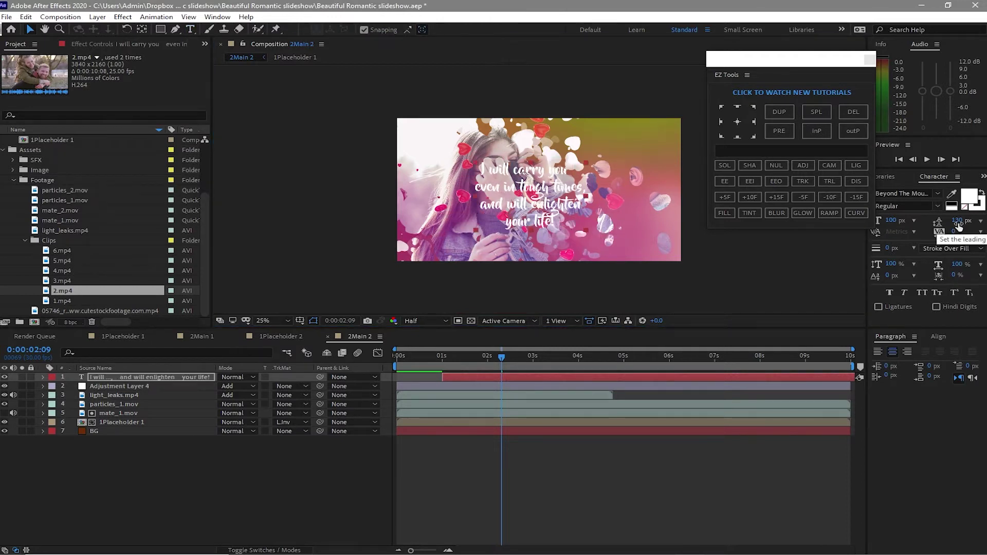
- Place the quote in the lower-left part of the frame and set its font size to 80 px and leading to 139 px
left_click_drag(959, 226, 803, 245)
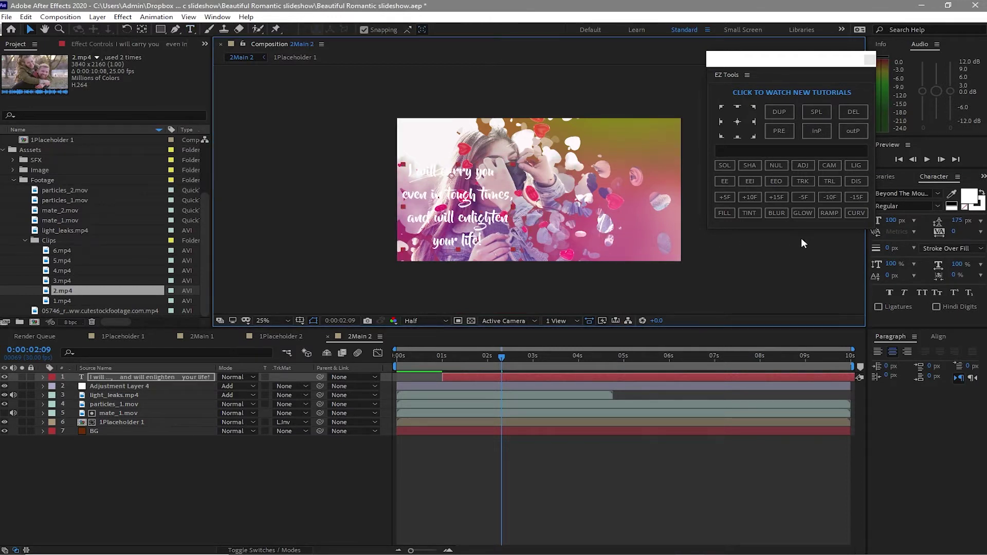
left_click(893, 222)
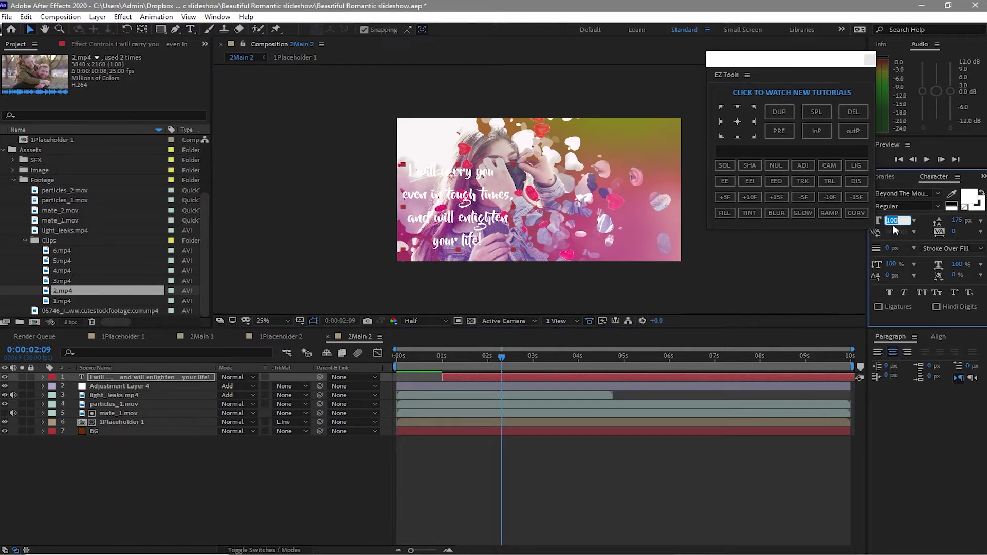
type("80")
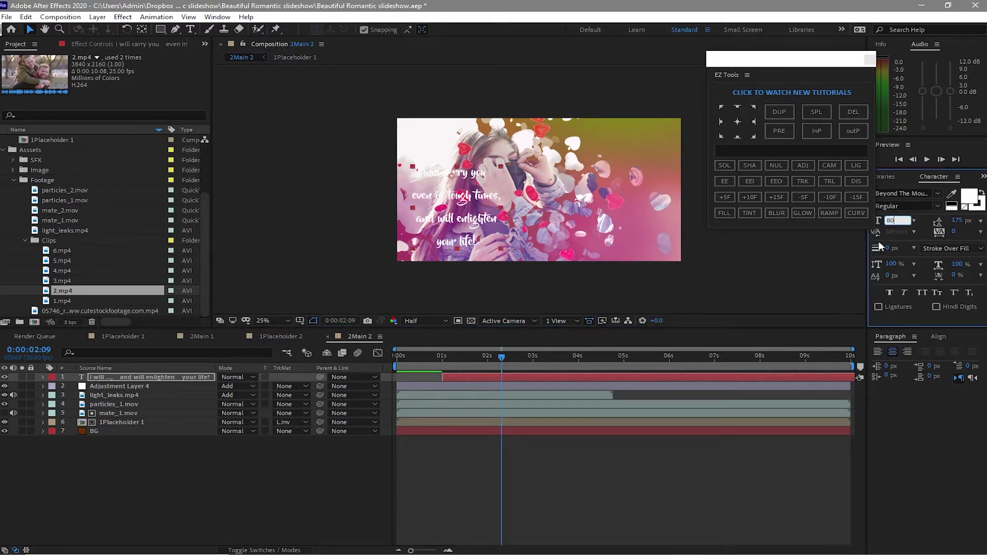
left_click(923, 224)
left_click_drag(959, 221, 910, 221)
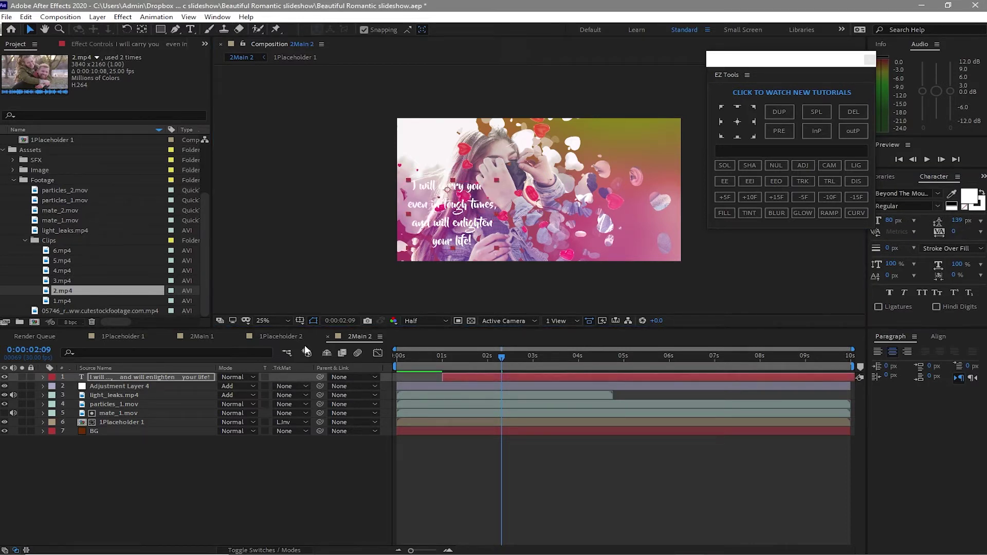
- Replace the source of the mate_1.mov matte layer in 2Main 2 with mate_2.mov
left_click(144, 412)
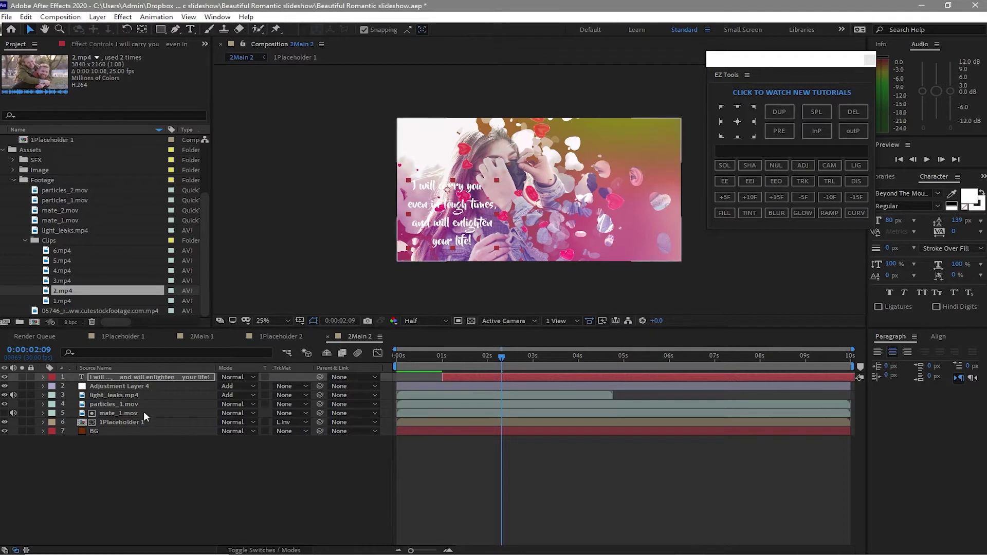
left_click(41, 211)
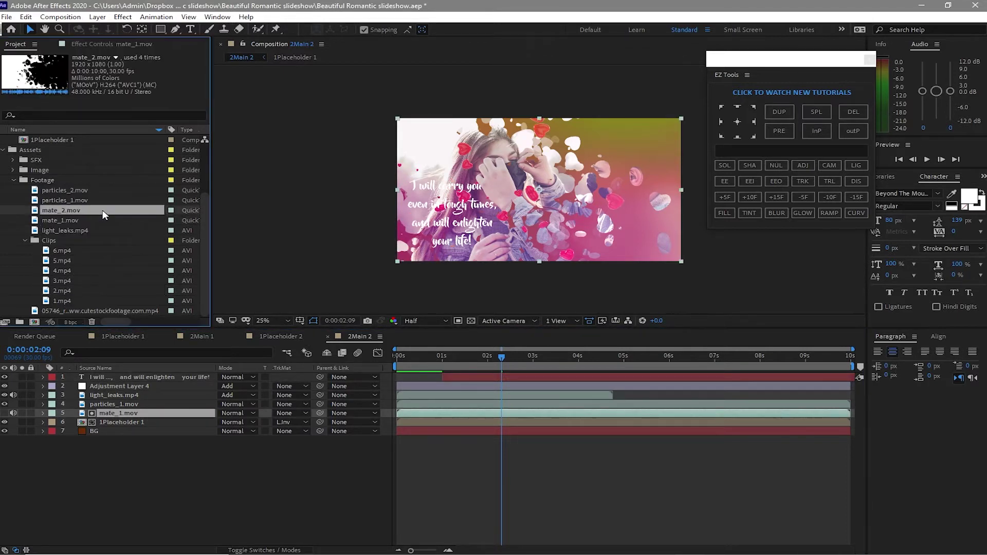
left_click_drag(102, 214, 120, 411)
- Replace the source of the 1Placeholder 1 layer in 2Main 2 with 1Placeholder 2
left_click(147, 420)
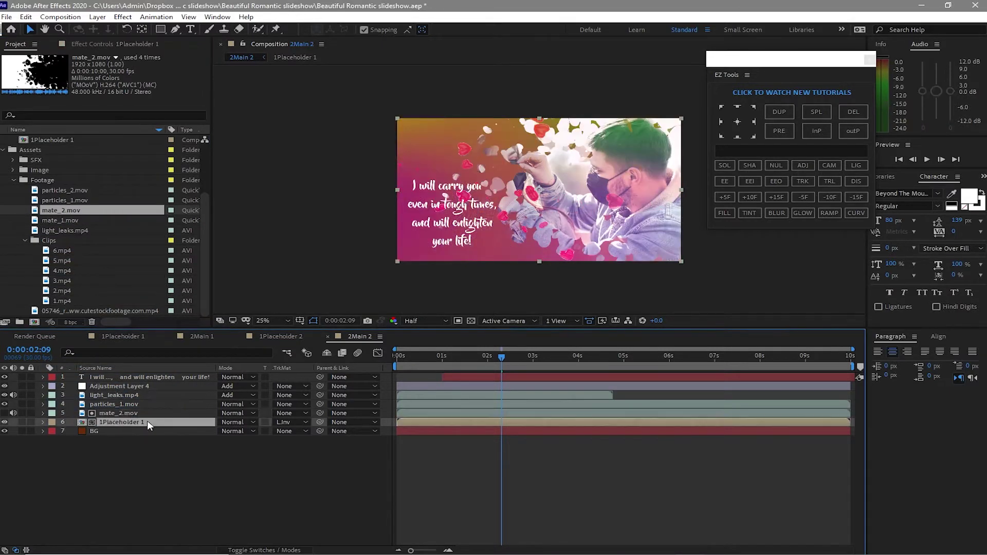
left_click(13, 180)
left_click_drag(41, 180, 83, 423)
- Flip the light_leaks.mp4 layer horizontally
left_click(115, 397)
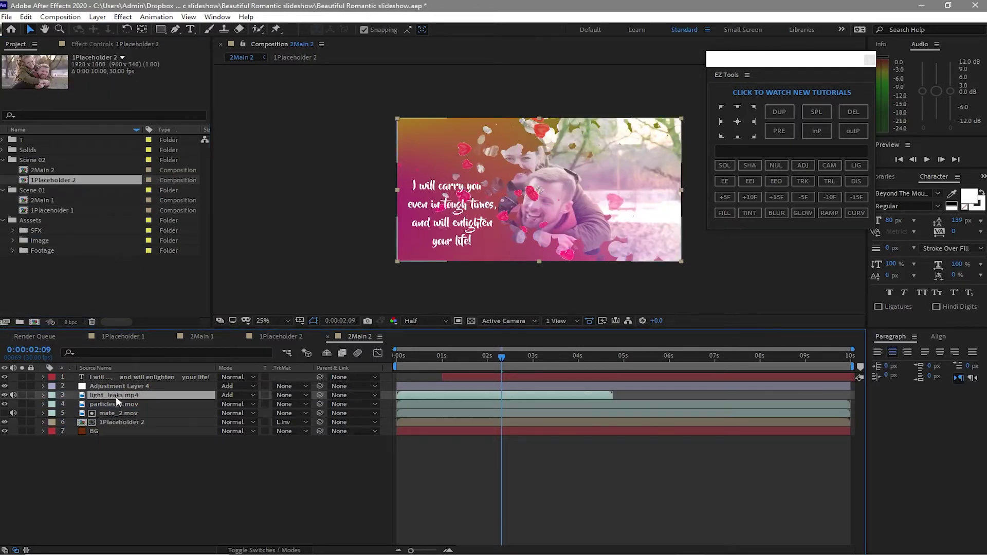
left_click(97, 18)
mouse_move(267, 141)
left_click(333, 232)
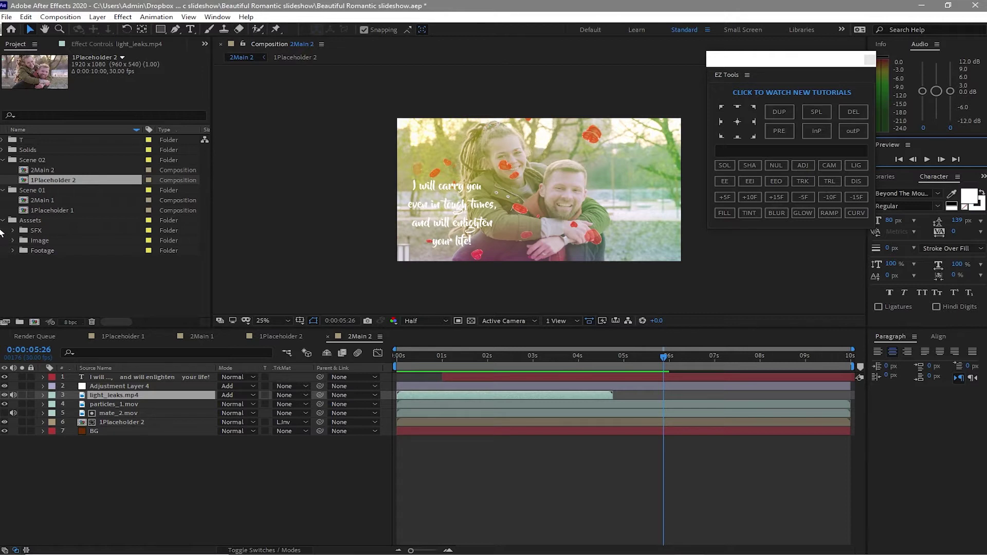
- Replace the source of the particles_1.mov layer in 2Main 2 with particles_2.mov from the Footage folder
left_click(12, 251)
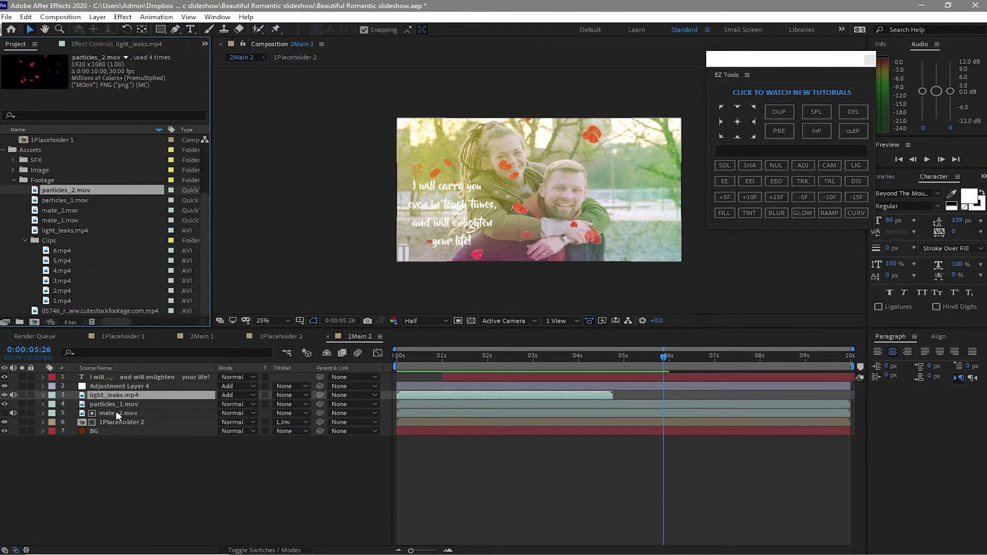
left_click(116, 407)
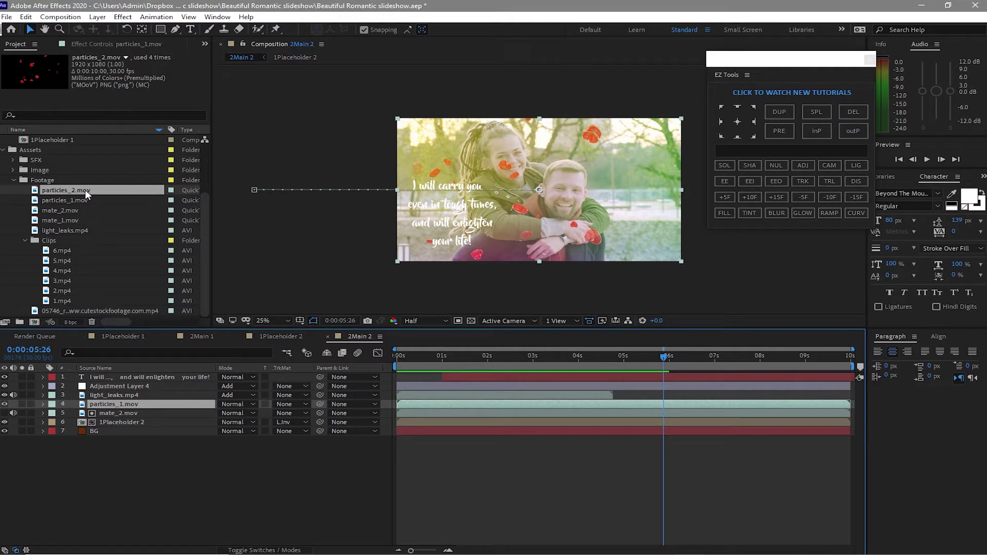
left_click_drag(87, 192, 106, 404)
- Set the particles_2.mov layer's Position keyframe at 0:00 to about 2898, 540, just outside the frame's right edge
key("u")
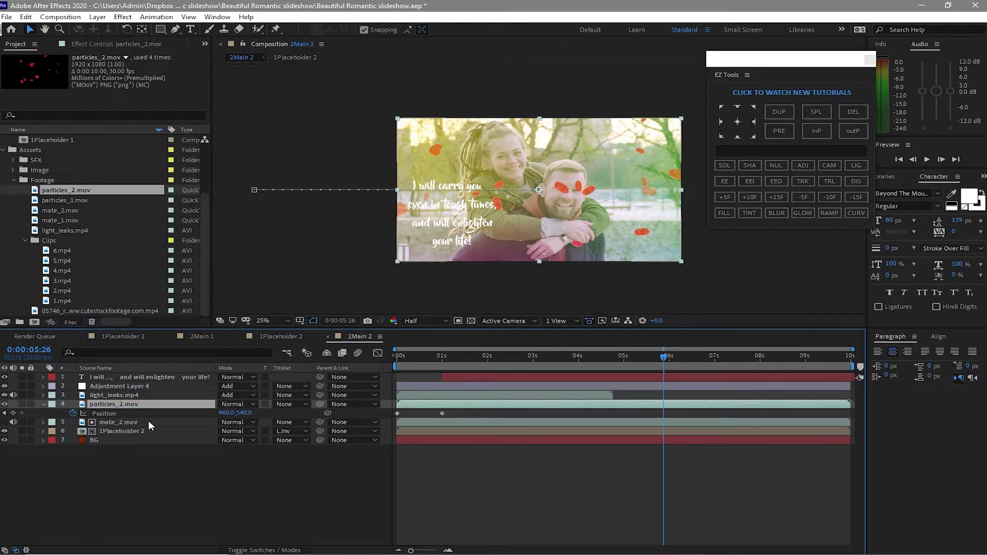
key("Home")
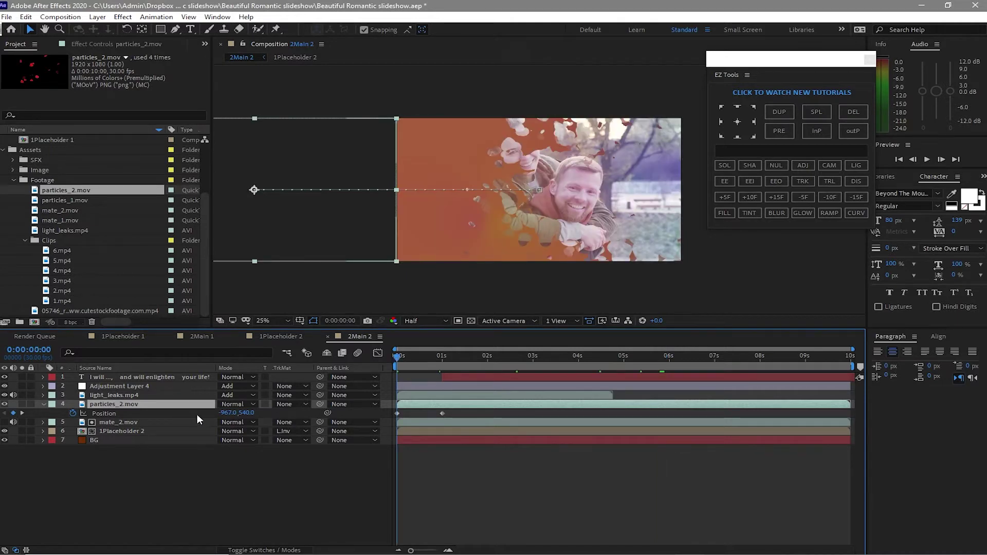
left_click_drag(226, 412, 810, 427)
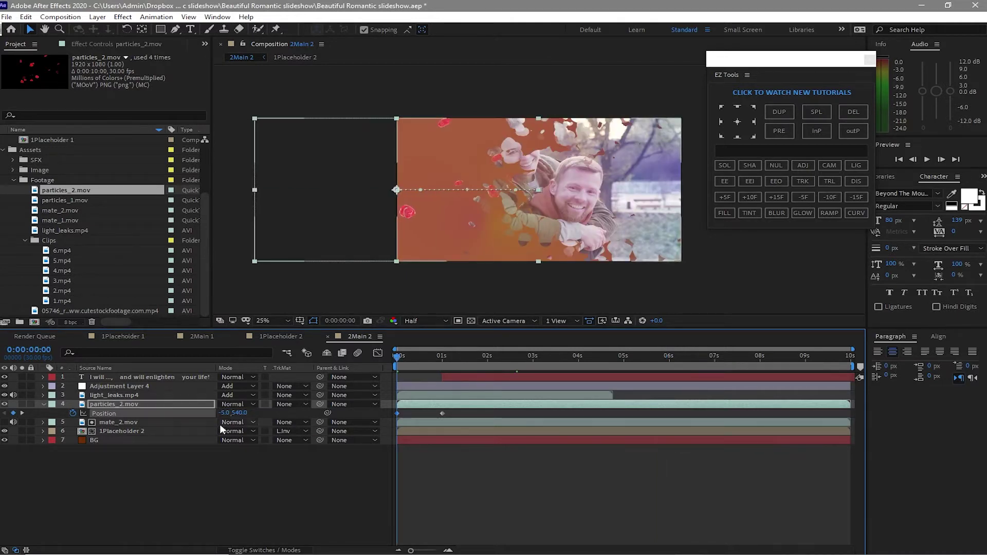
left_click_drag(226, 413, 706, 453)
left_click_drag(226, 413, 397, 432)
left_click_drag(226, 413, 677, 445)
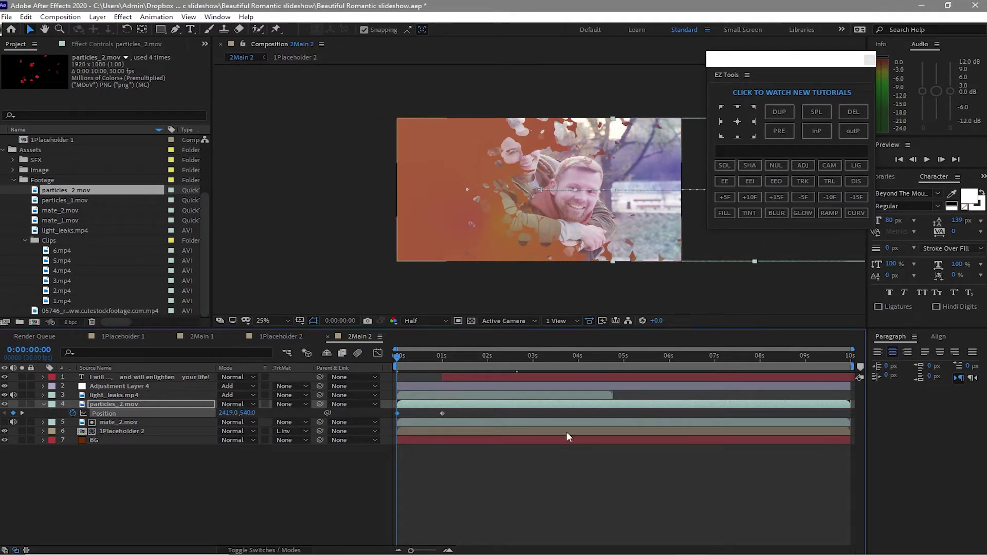
left_click_drag(229, 413, 545, 440)
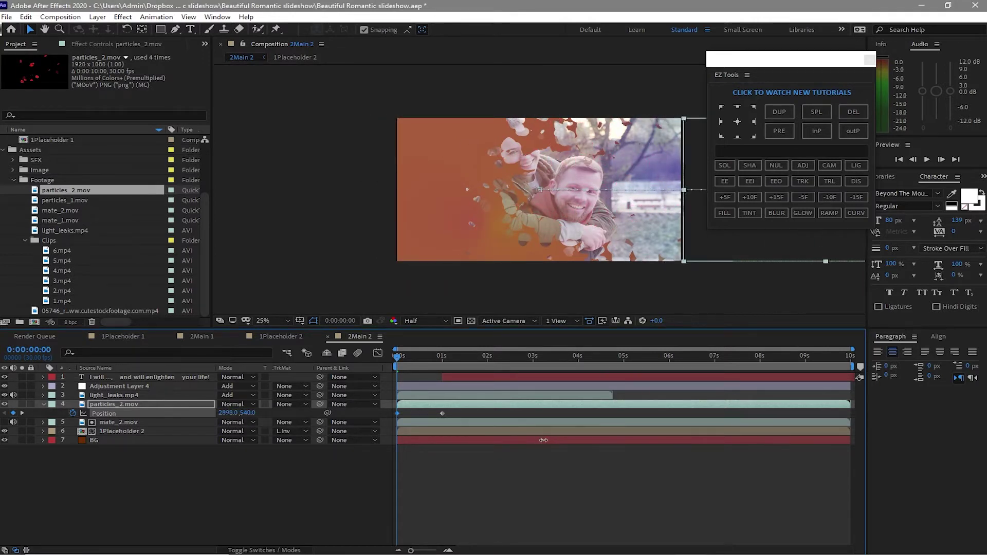
- Apply Easy Ease to both Position keyframes of particles_2.mov and extend the end keyframe's influence toward the start in the speed graph
key("k")
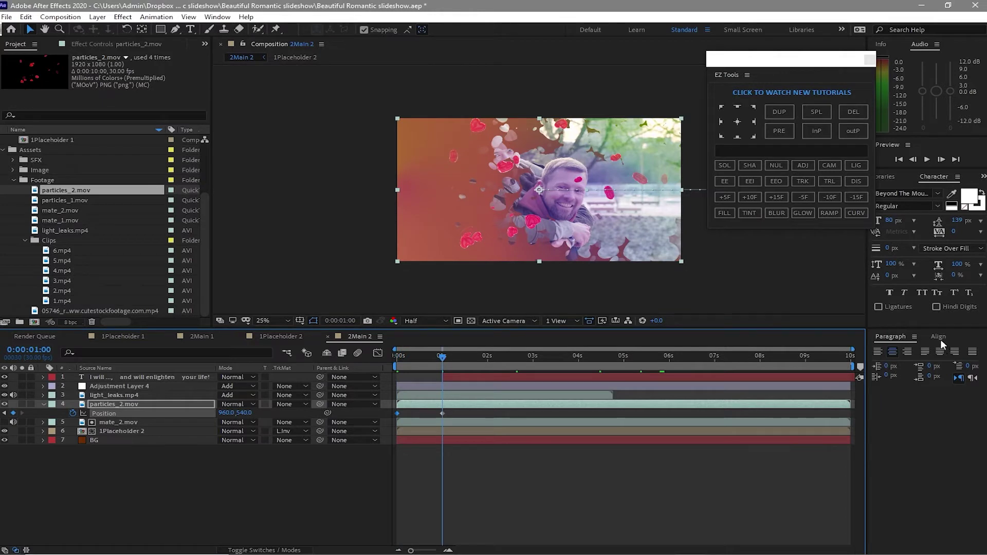
left_click(939, 337)
left_click_drag(473, 414, 387, 413)
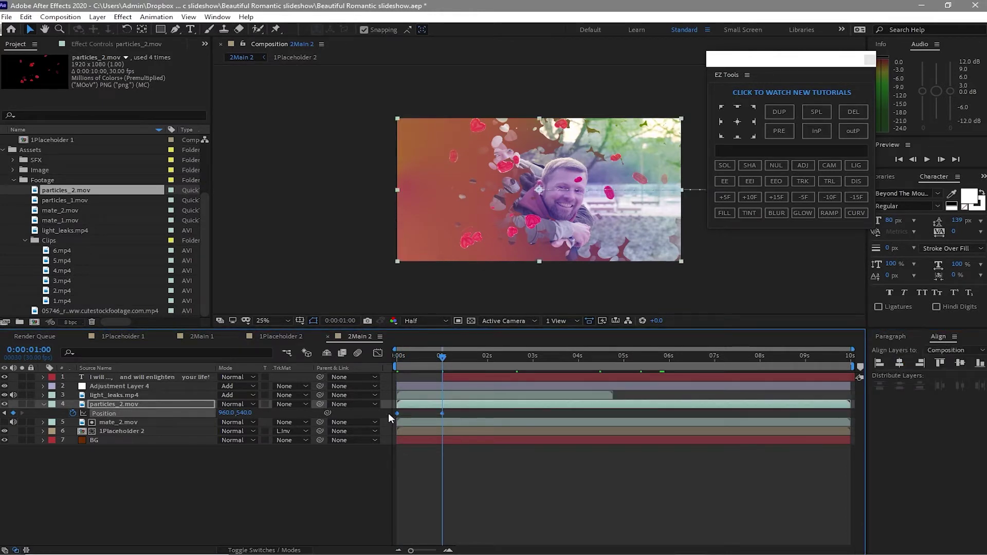
key("F9")
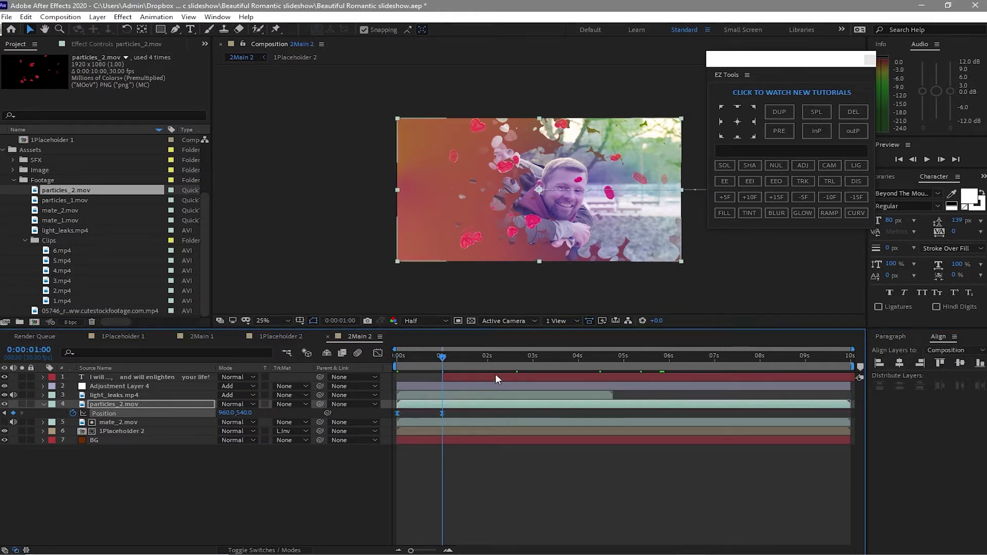
left_click(378, 353)
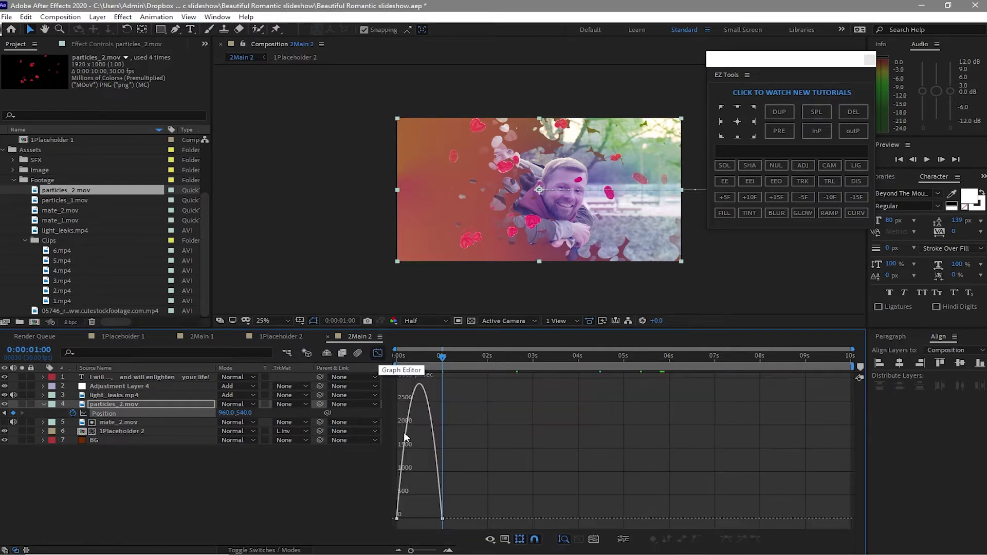
left_click_drag(433, 519, 399, 525)
left_click(381, 353)
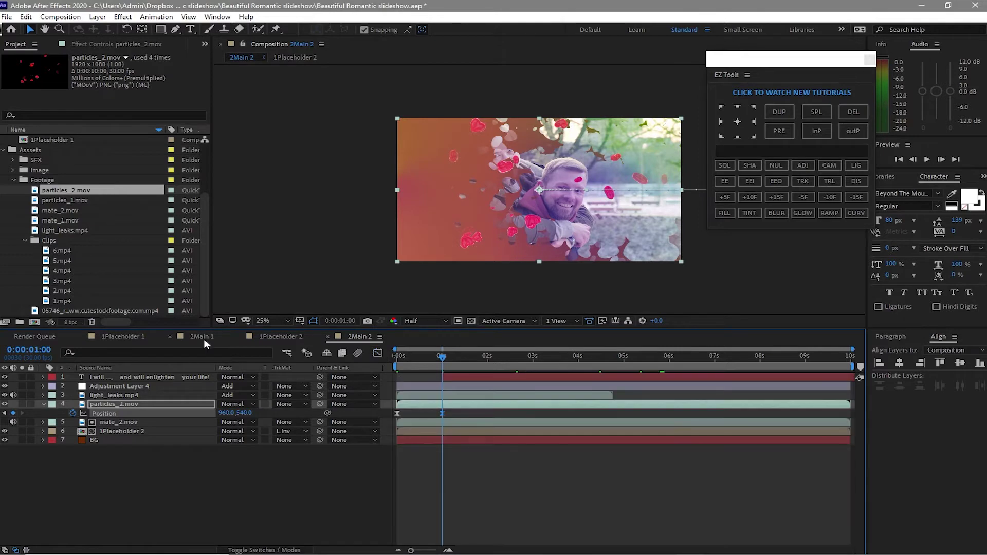
- In 2Main 1, apply Easy Ease to both particles_1.mov Position keyframes and extend the end keyframe's influence to 100% in the speed graph
left_click(204, 337)
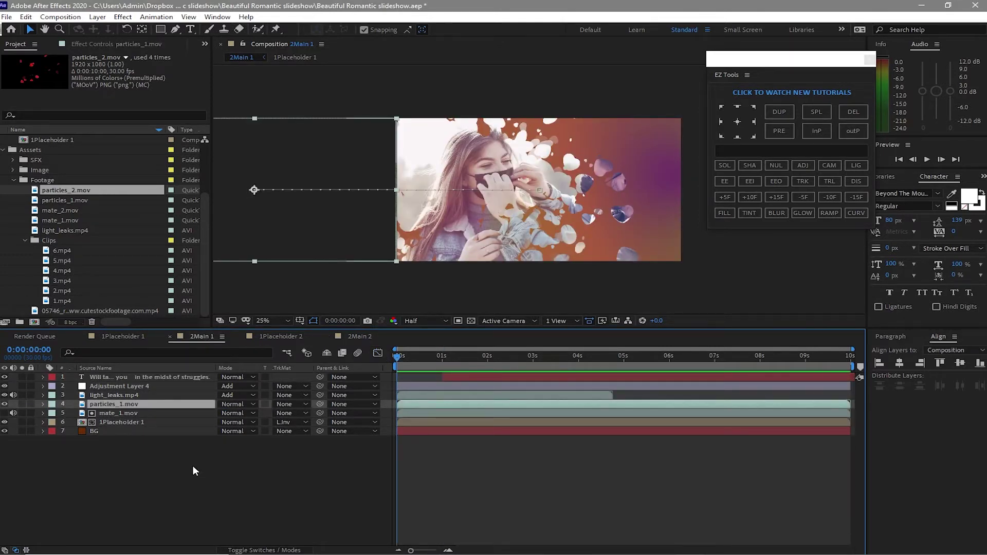
key("p")
left_click_drag(454, 412, 392, 416)
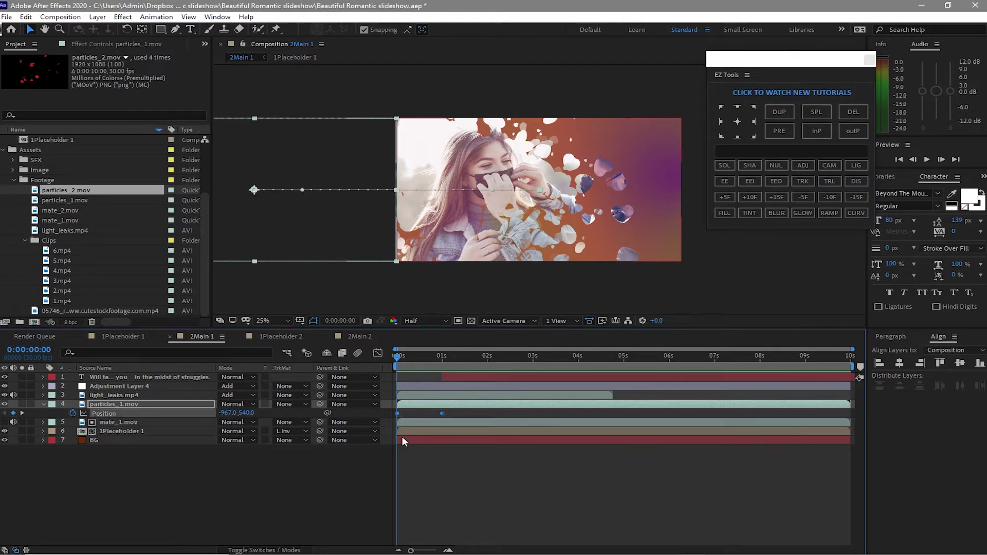
left_click(377, 353)
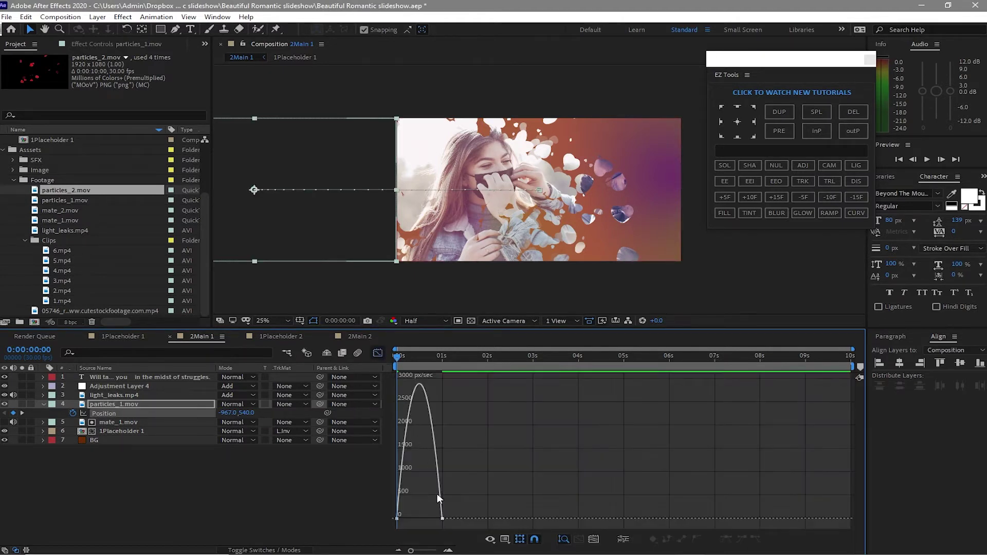
key("F9")
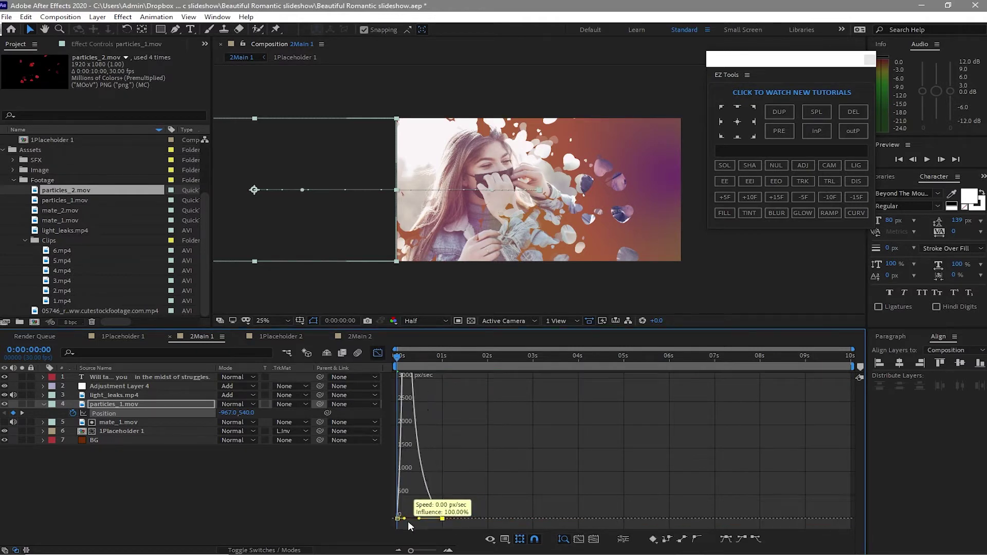
left_click(377, 353)
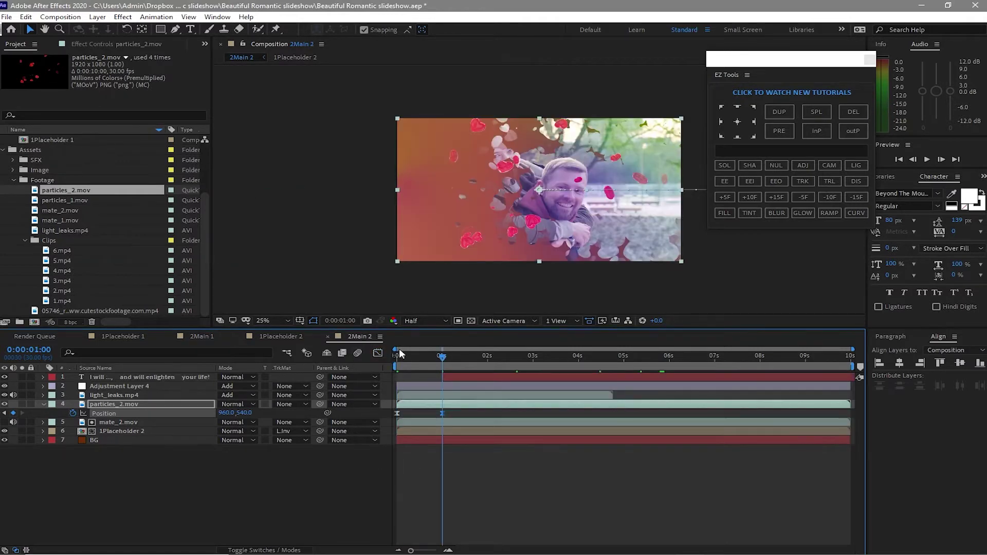
- Preview 2Main 2 and add a Drop Shadow layer style to its quote text layer
left_click(927, 159)
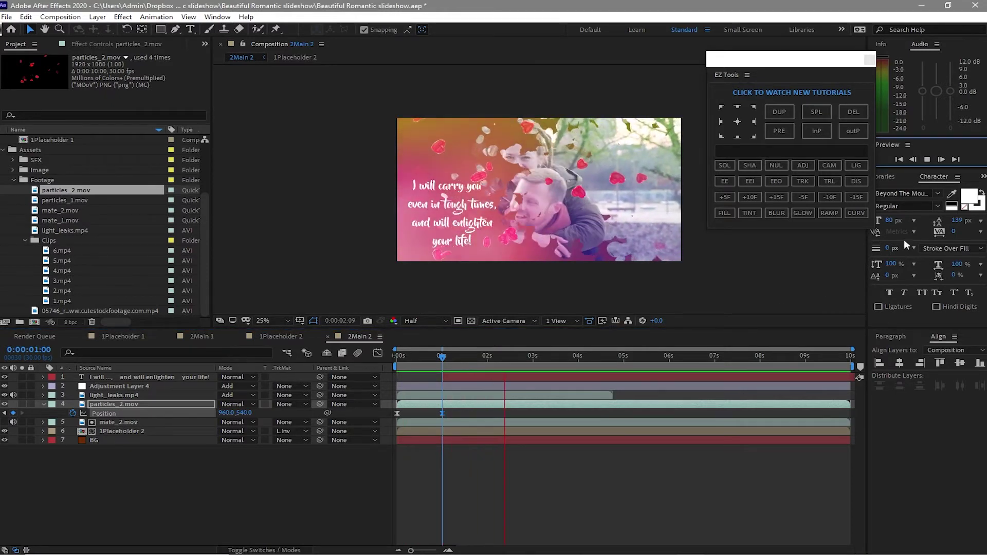
left_click(927, 159)
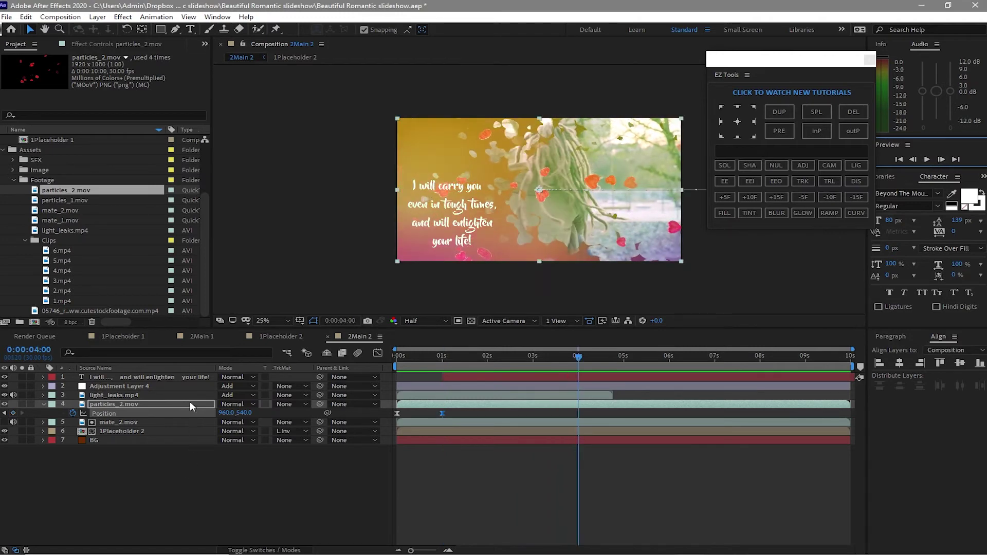
left_click(159, 377)
left_click(98, 17)
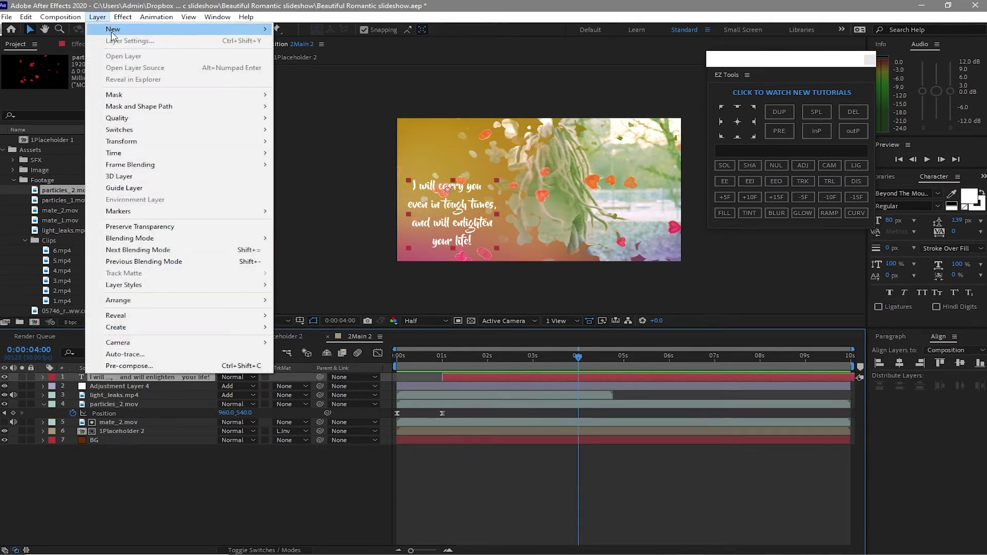
mouse_move(191, 286)
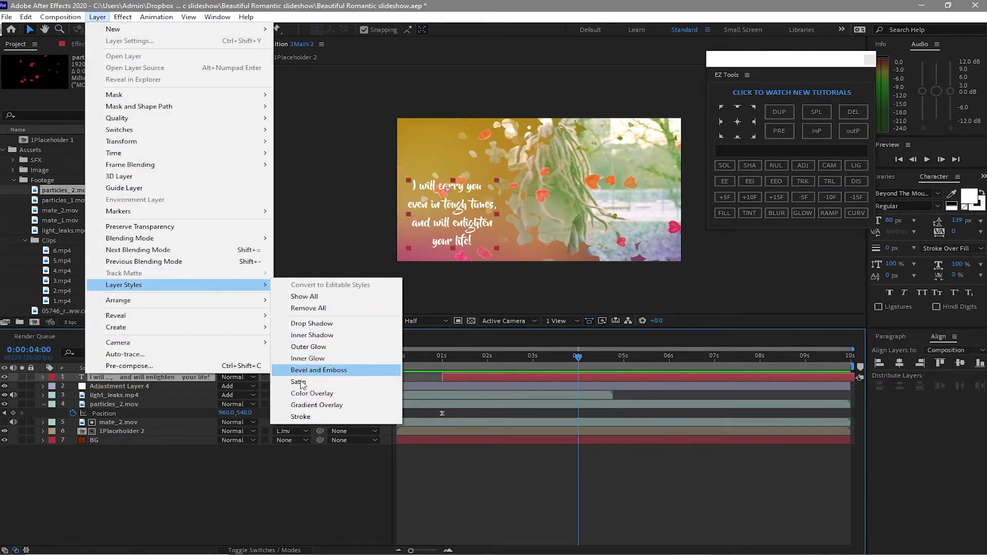
left_click(311, 324)
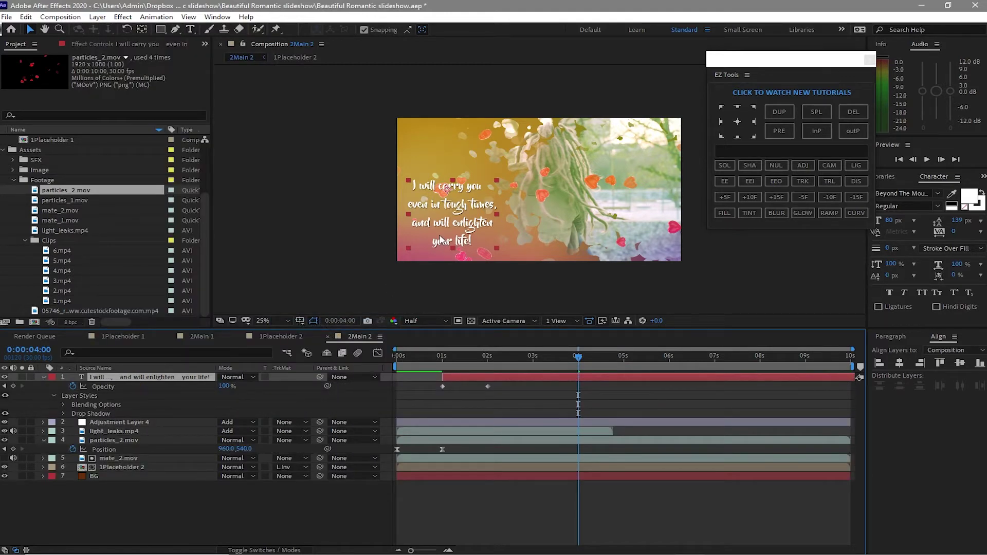
- Add a Drop Shadow layer style to the quote text layer in 2Main 1 and check it around 0:02:19
left_click(203, 337)
left_click(145, 378)
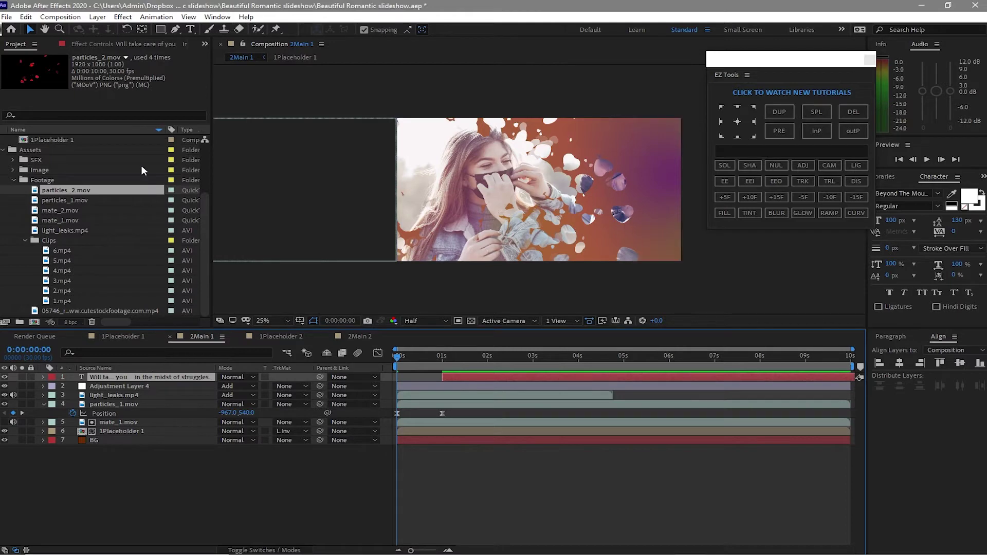
left_click(97, 17)
mouse_move(185, 285)
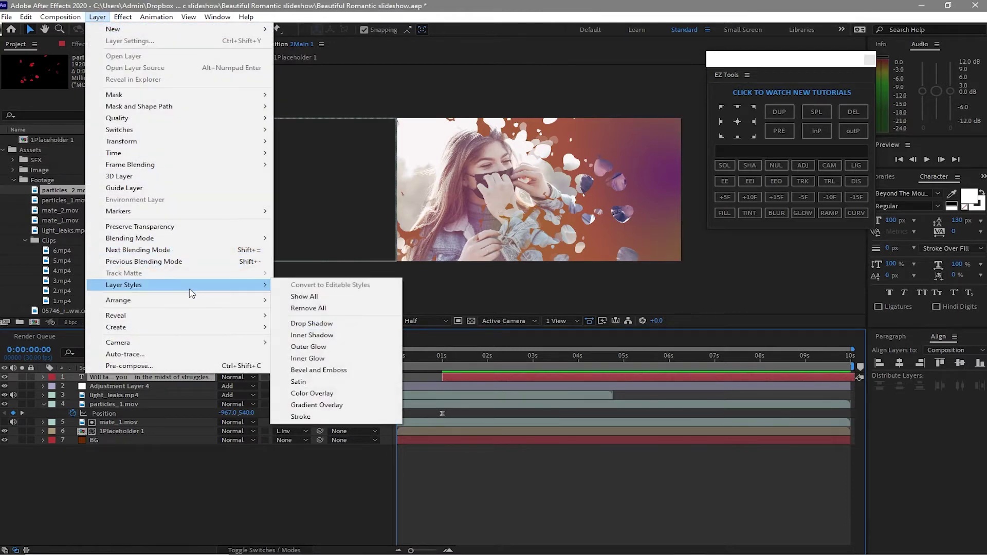
left_click(319, 323)
left_click_drag(398, 356, 520, 366)
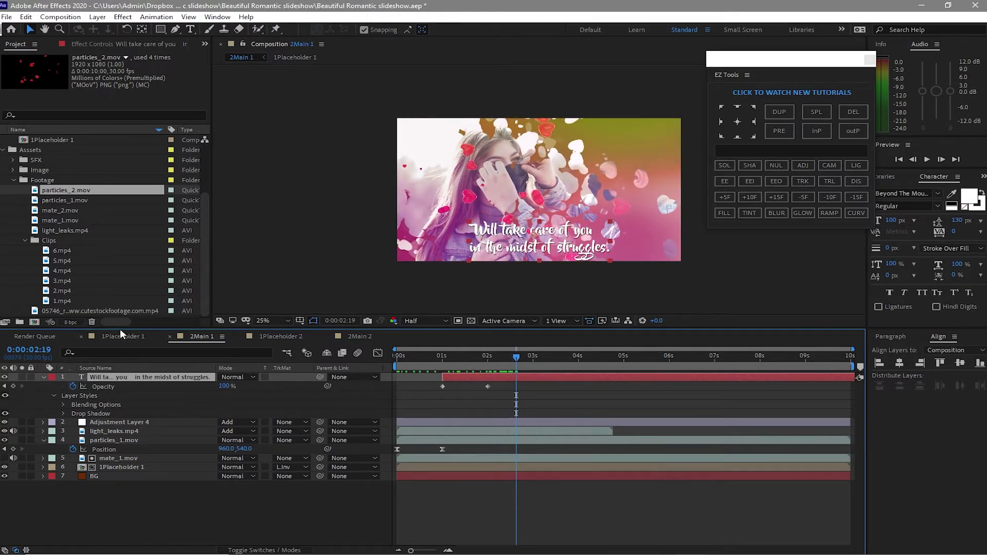
- Collapse the open project folders and create a new folder named Scene 03
left_click(11, 179)
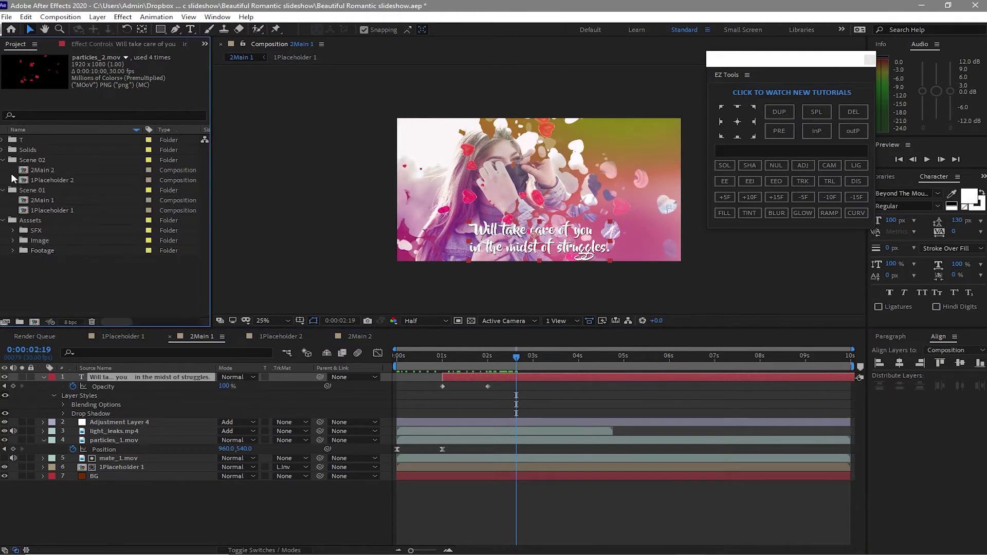
left_click(4, 161)
left_click(4, 171)
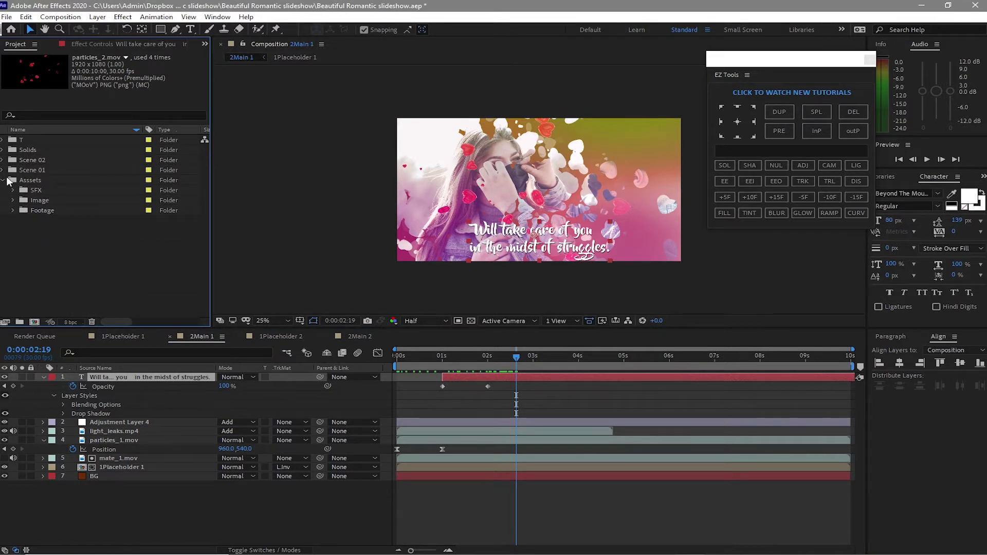
left_click(3, 180)
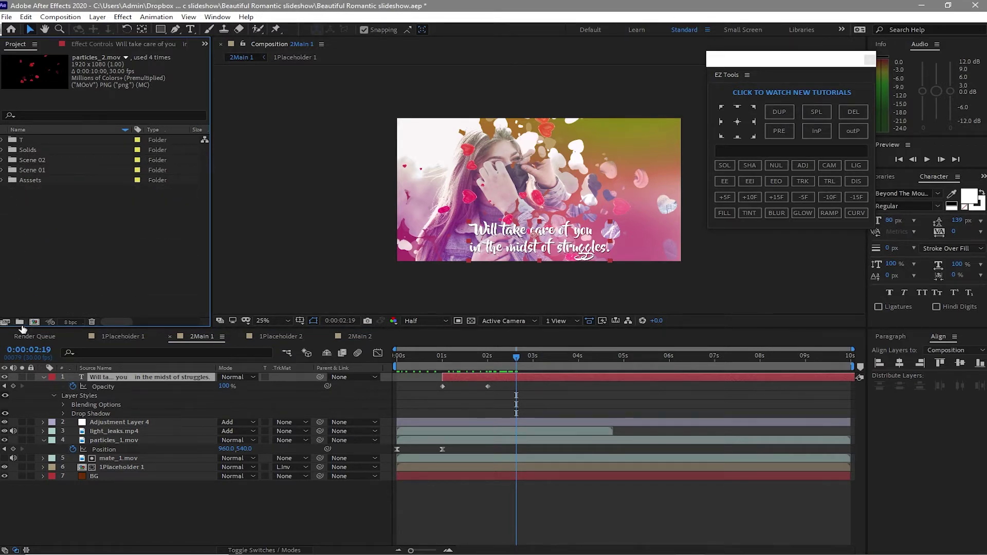
left_click(20, 322)
type("Sc")
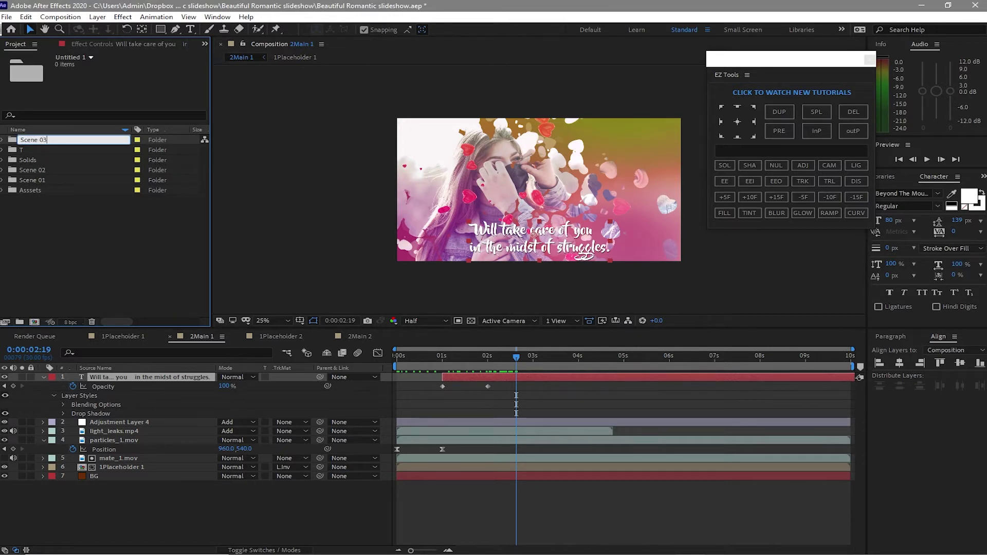
type("ene 03")
key("Return")
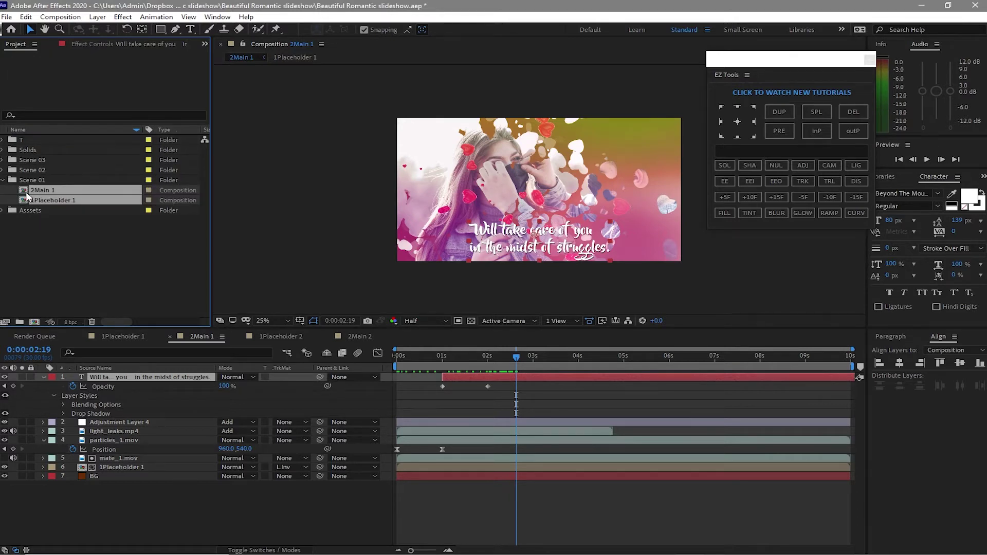
- Duplicate the 2Main 1 and 1Placeholder 1 compositions and move the copies into the Scene 03 folder
left_click(26, 17)
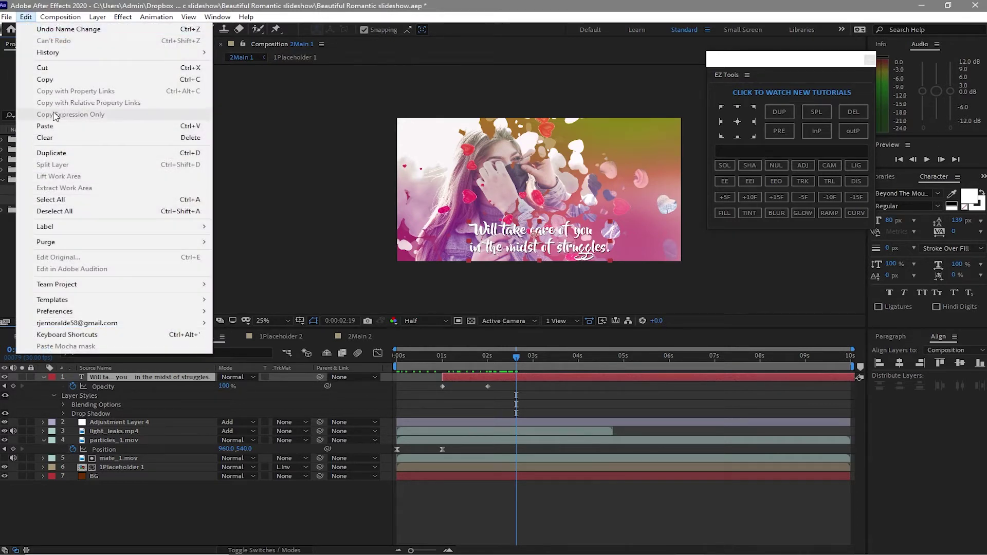
left_click(55, 155)
left_click_drag(60, 188, 57, 157)
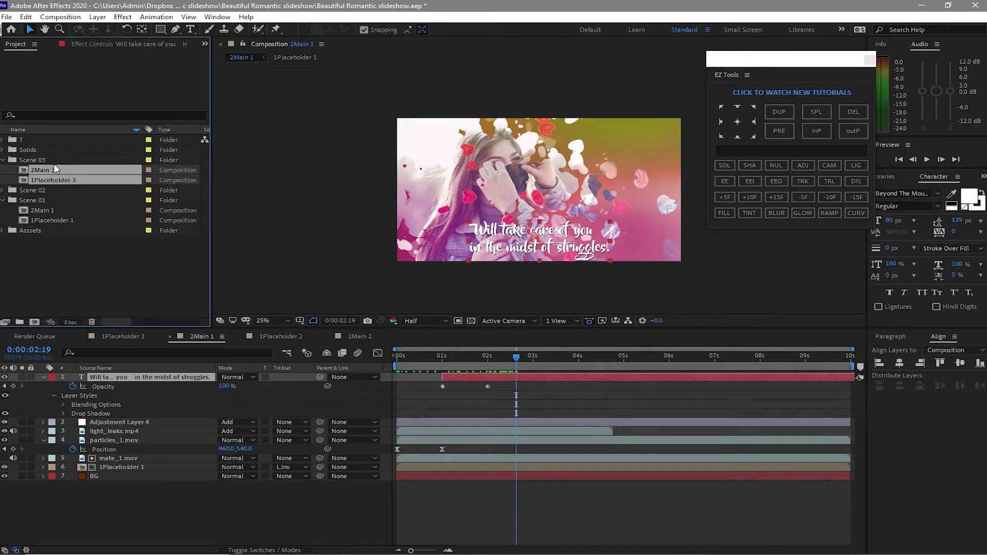
- Open 2Main 3 and 1Placeholder 3, and delete the 1.mp4 clip from the placeholder composition
double_click(24, 171)
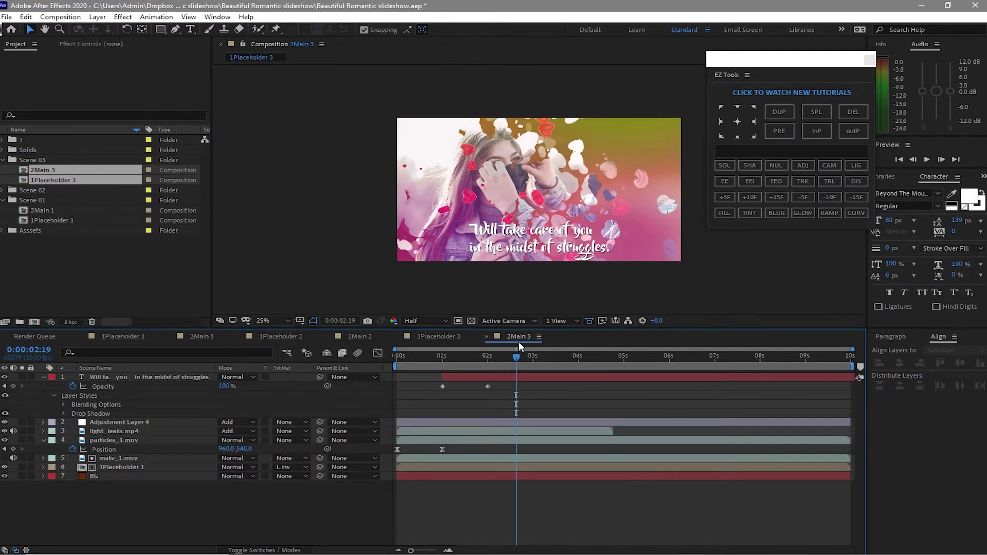
left_click(445, 337)
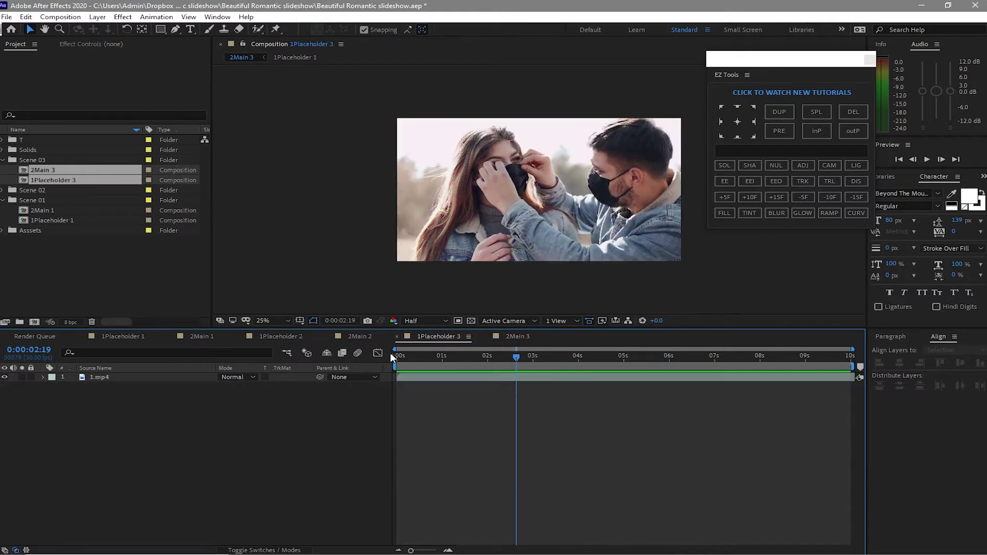
left_click(186, 377)
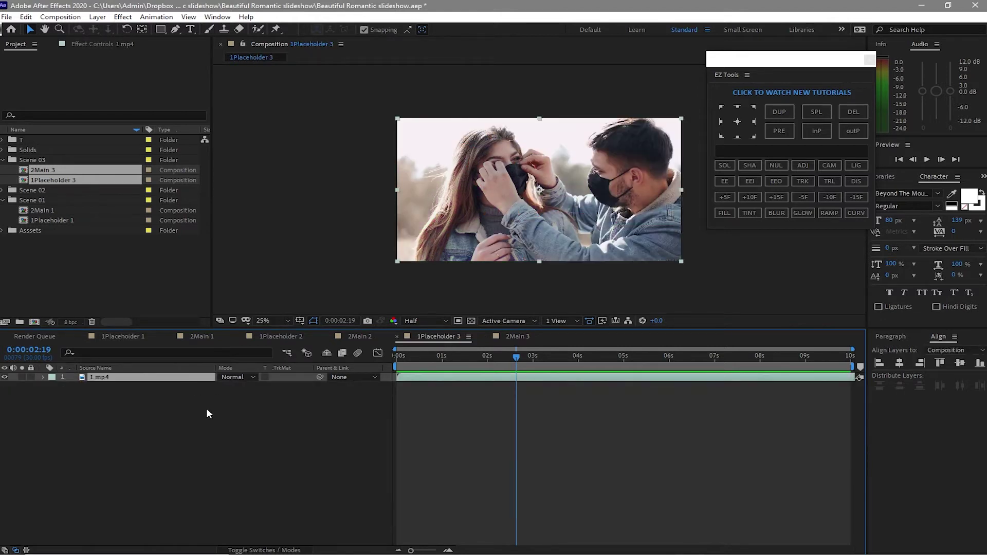
key("Delete")
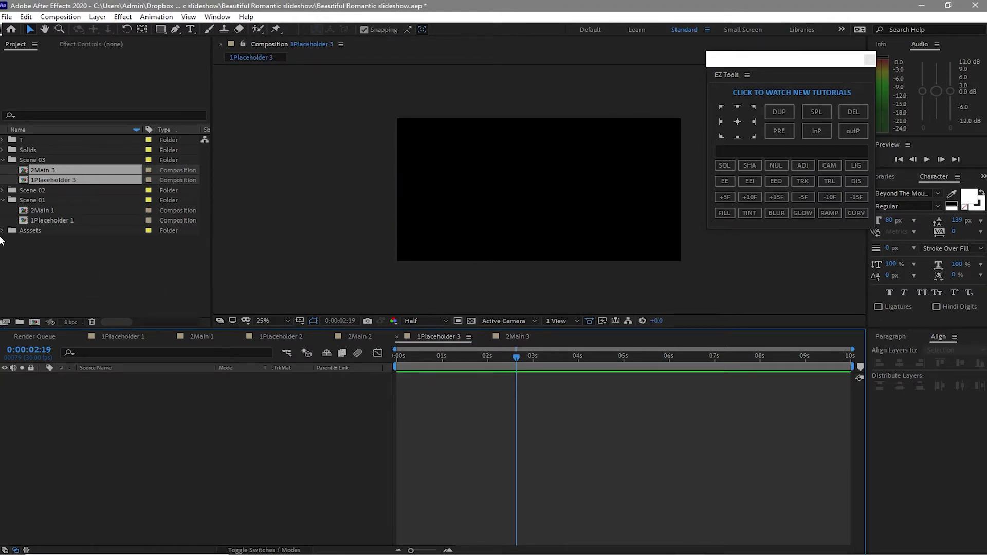
- Add 3.mp4 from the Clips footage folder to 1Placeholder 3 and fit it to the composition frame
left_click(3, 233)
left_click(14, 262)
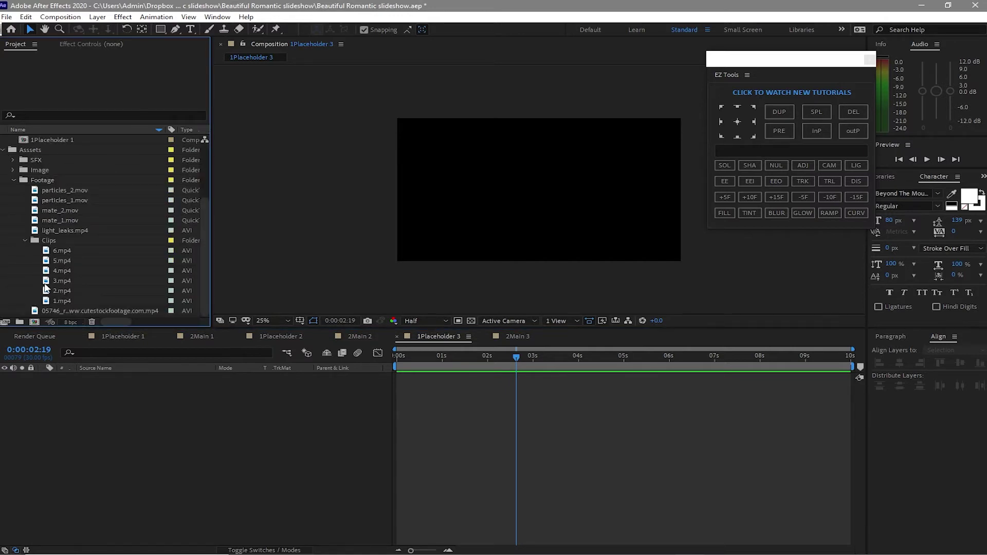
left_click_drag(51, 280, 98, 411)
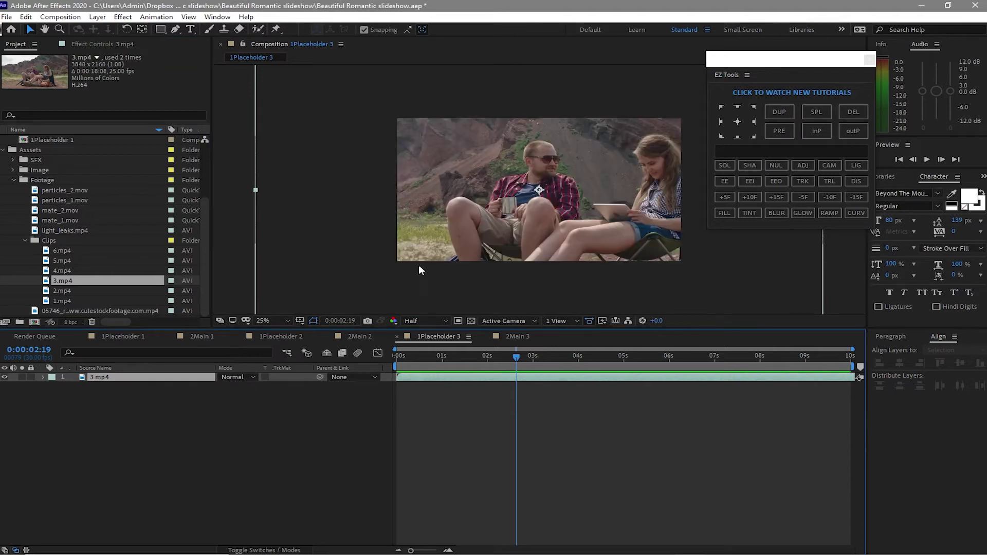
right_click(486, 227)
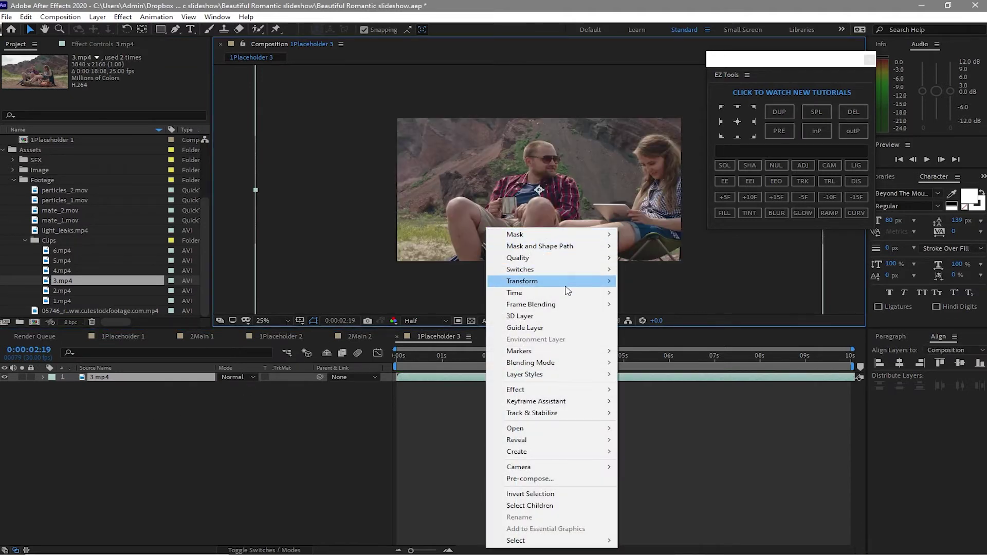
mouse_move(568, 291)
left_click(691, 422)
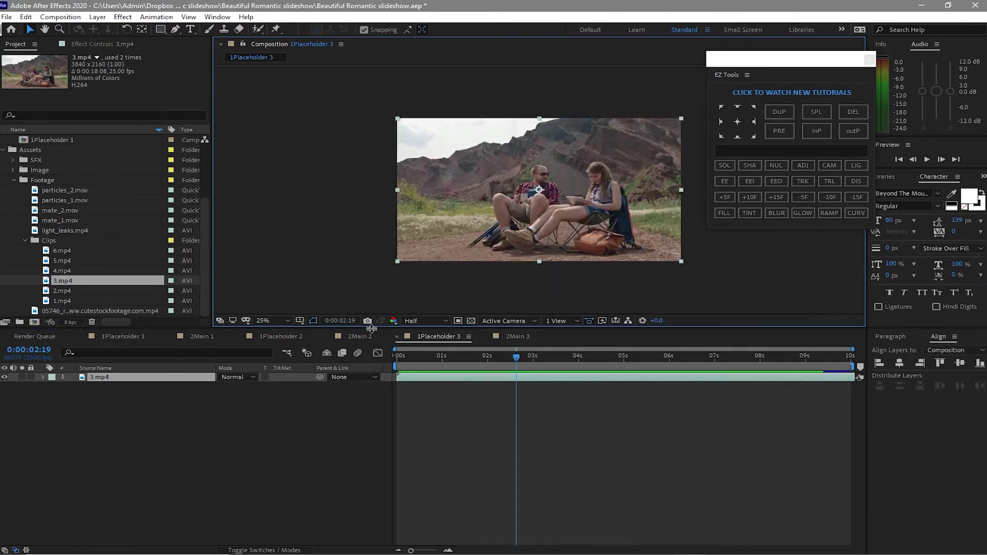
- Return to 2Main 3, then copy the third quote, "Will be with you in whereever you are!", from the Beautiful Romantic slideshow file in Notepad
left_click(516, 336)
key("alt+Tab")
left_click_drag(68, 428, 156, 445)
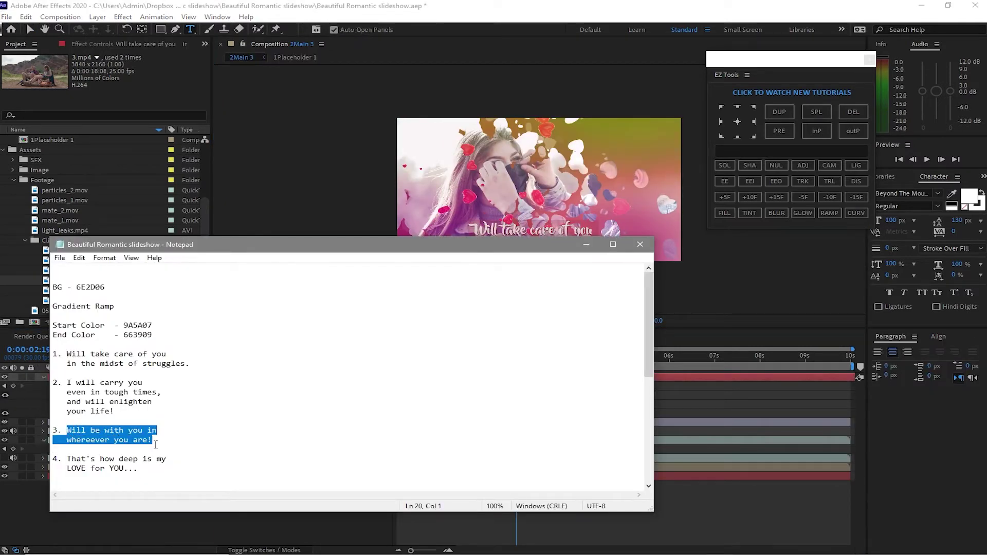
right_click(130, 438)
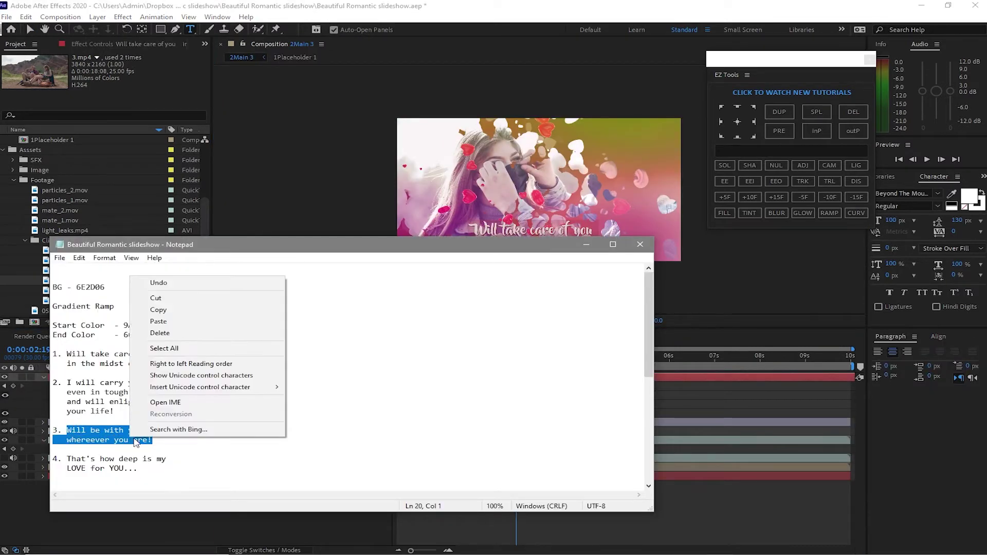
left_click(172, 309)
- Replace the quote text in 2Main 3 with the copied "Will be with you in whereever you are!" and place it in the frame's lower-right area
right_click(472, 234)
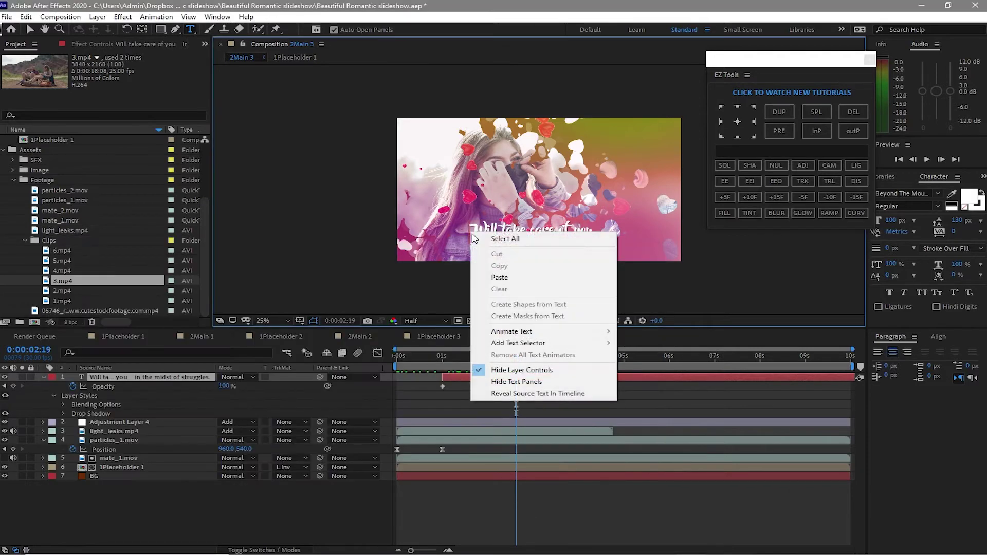
left_click(485, 285)
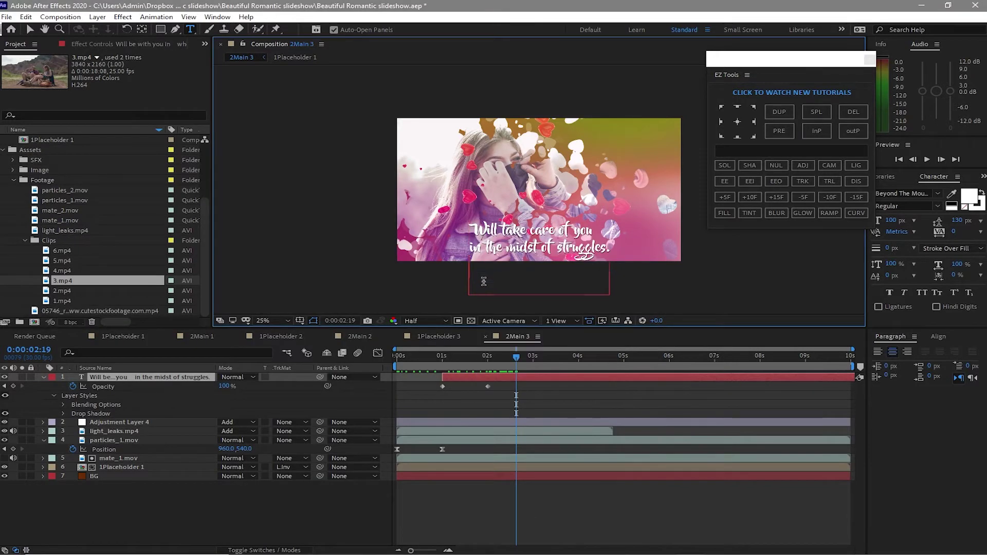
key("Escape")
key("v")
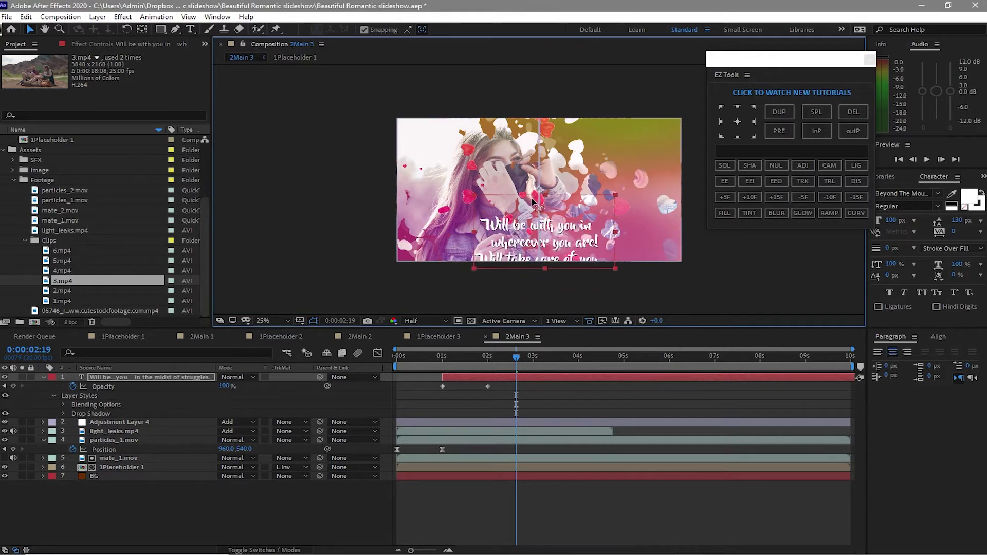
key("ctrl+t")
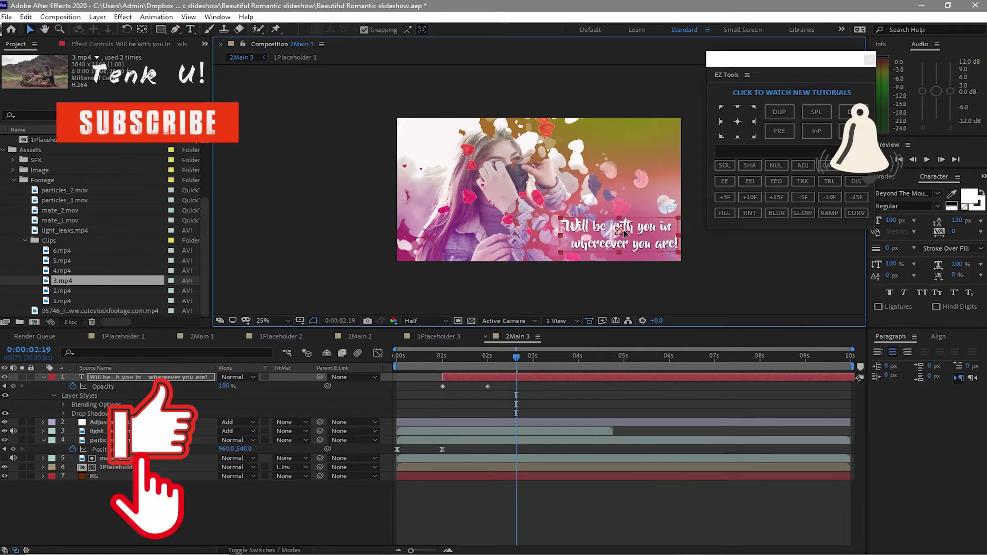
left_click_drag(623, 234, 618, 236)
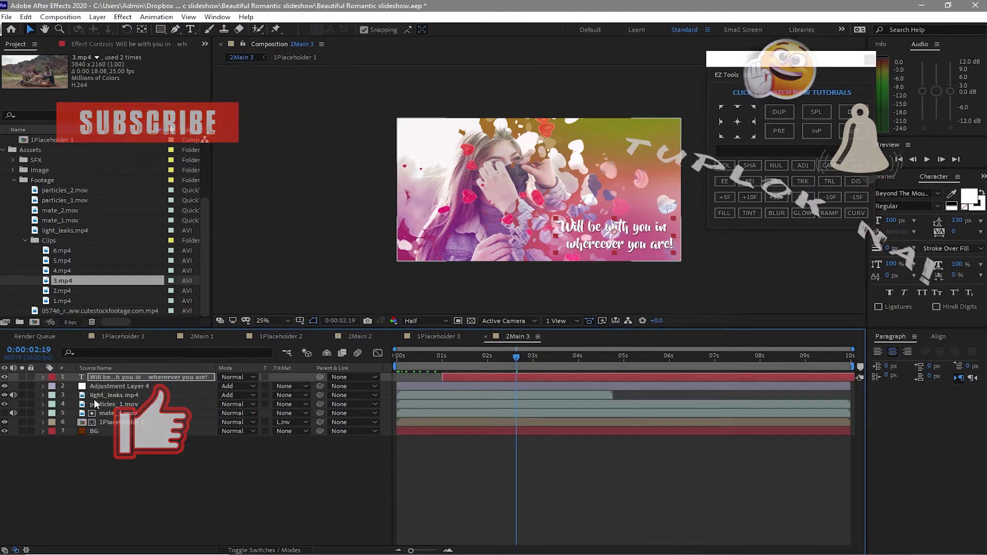
- Swap the 1Placeholder 1 layer in 2Main 3 for 1Placeholder 3 and move the quote to the frame's lower-left corner
left_click(131, 422)
left_click(14, 180)
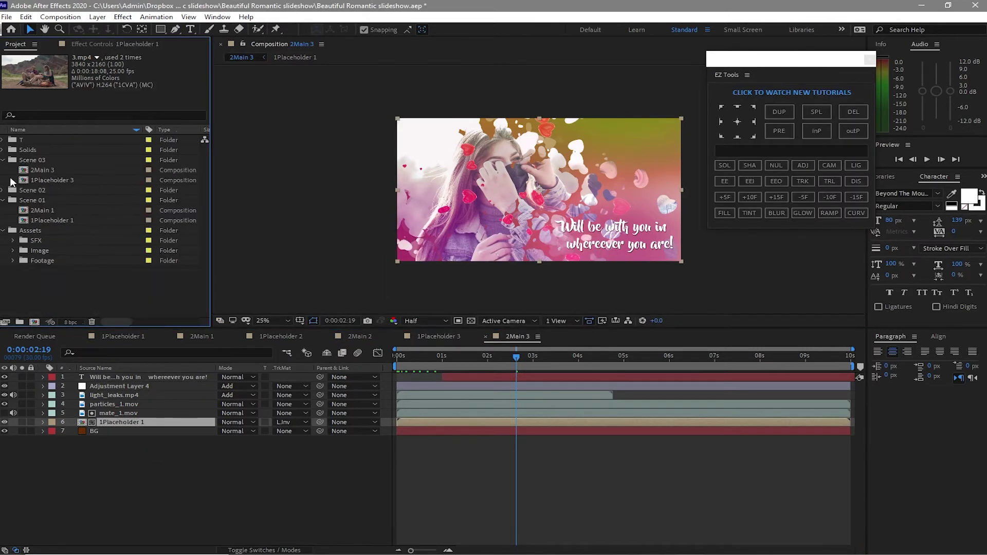
left_click_drag(56, 180, 126, 423)
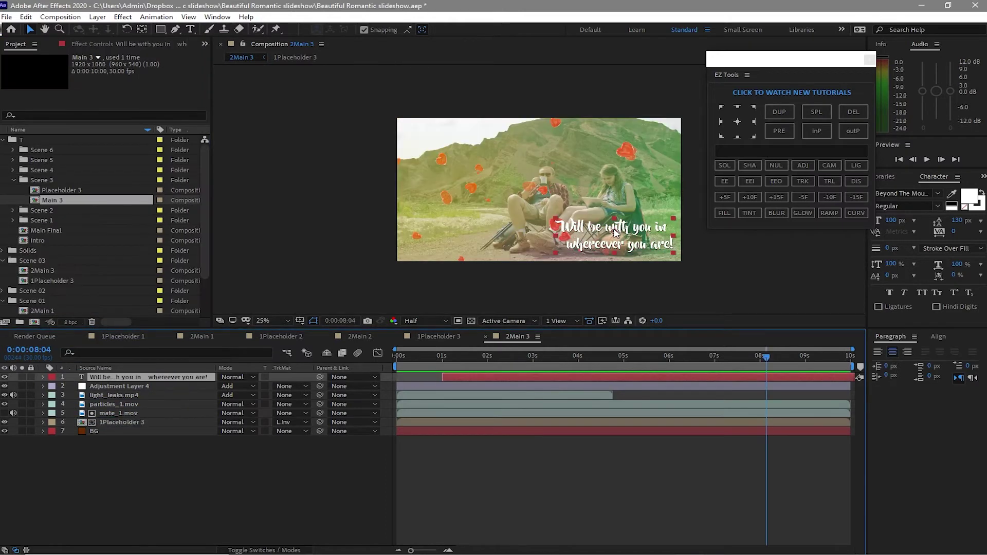
left_click_drag(615, 233, 457, 237)
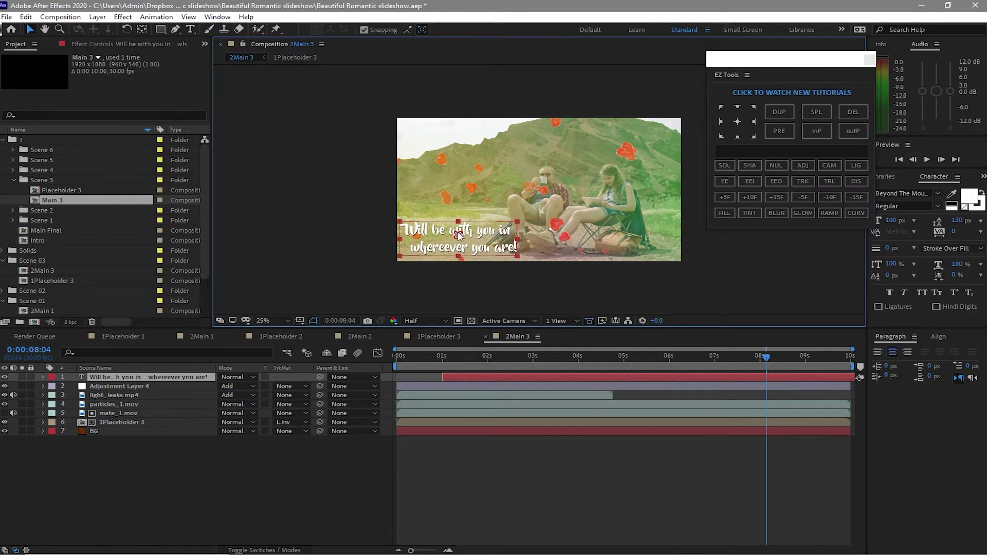
- Flip the particles_1.mov layer in 2Main 3 horizontally
left_click(132, 407)
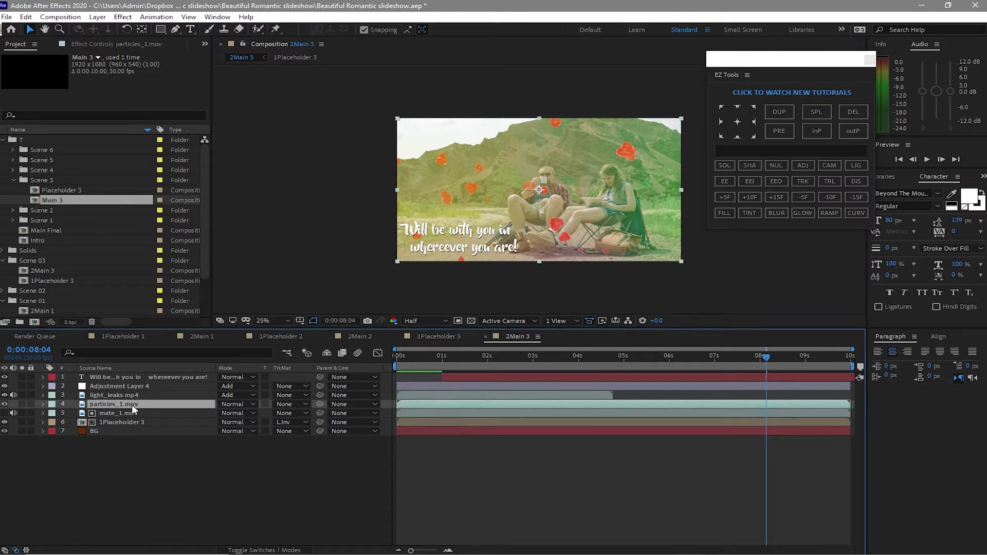
left_click(97, 16)
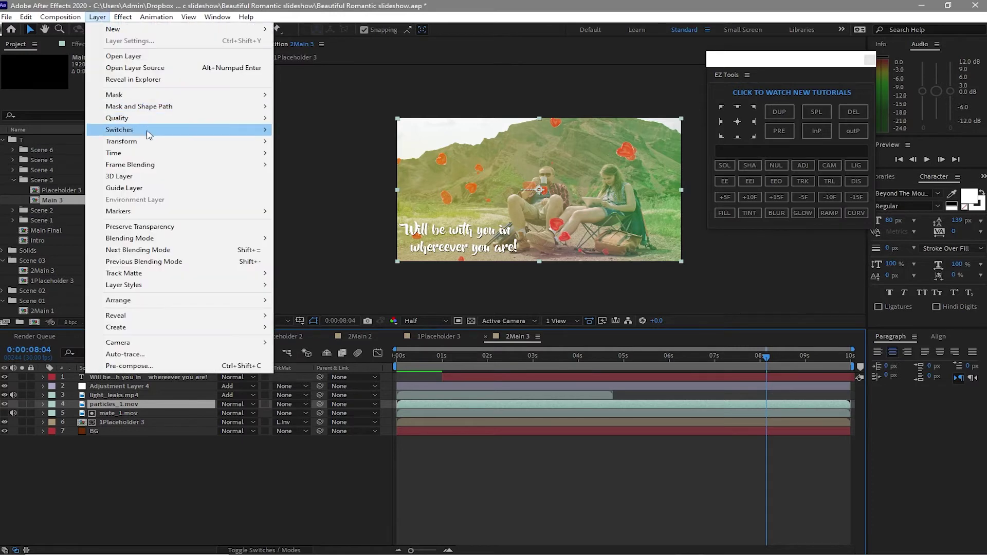
mouse_move(192, 146)
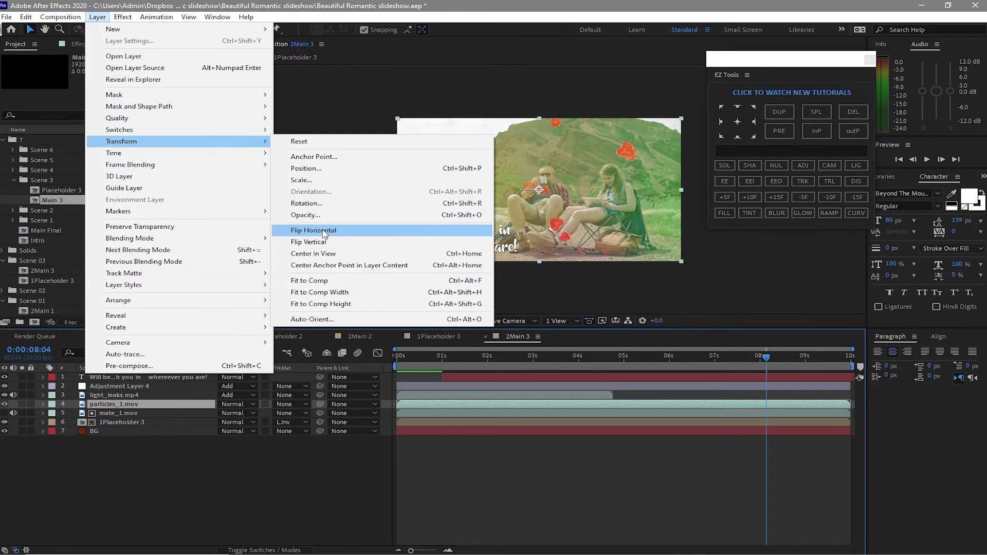
left_click(324, 231)
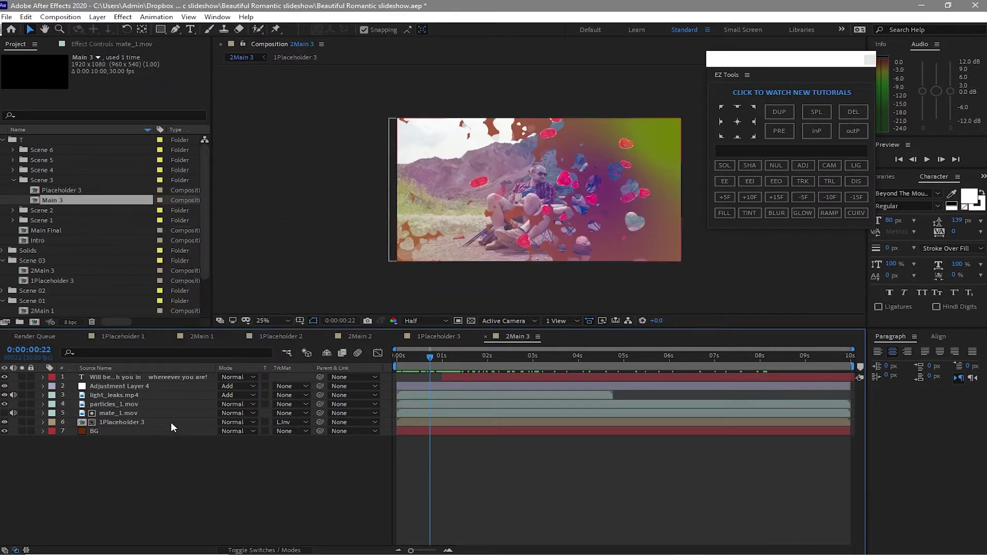
- Flip the mate_1.mov layer horizontally and preview the mirrored transition along the timeline
left_click(168, 415)
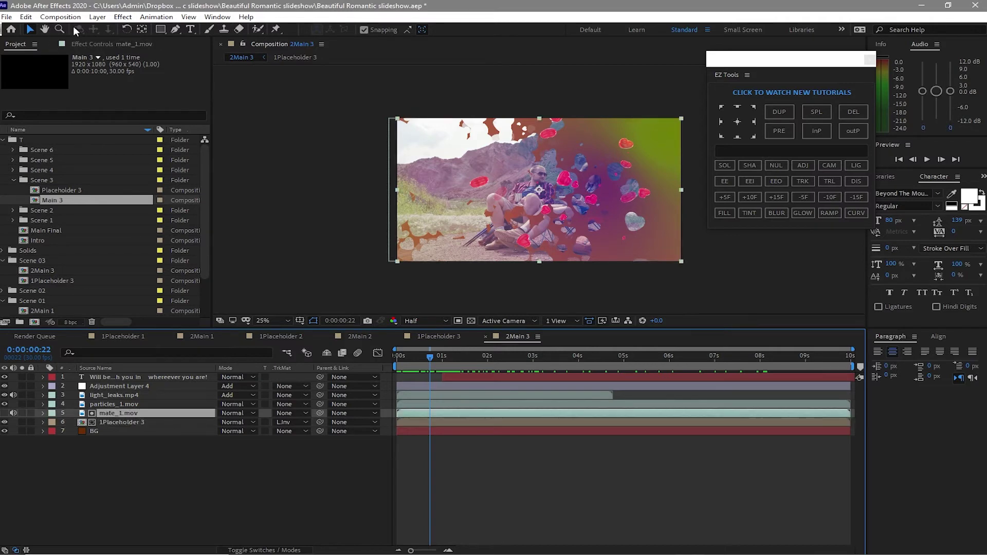
left_click(97, 16)
mouse_move(206, 142)
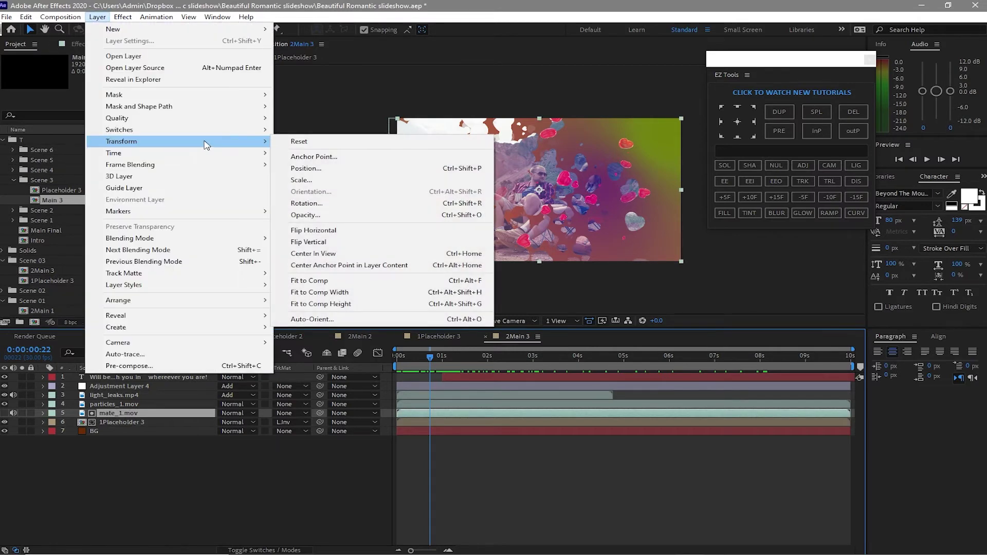
left_click(328, 229)
key("space")
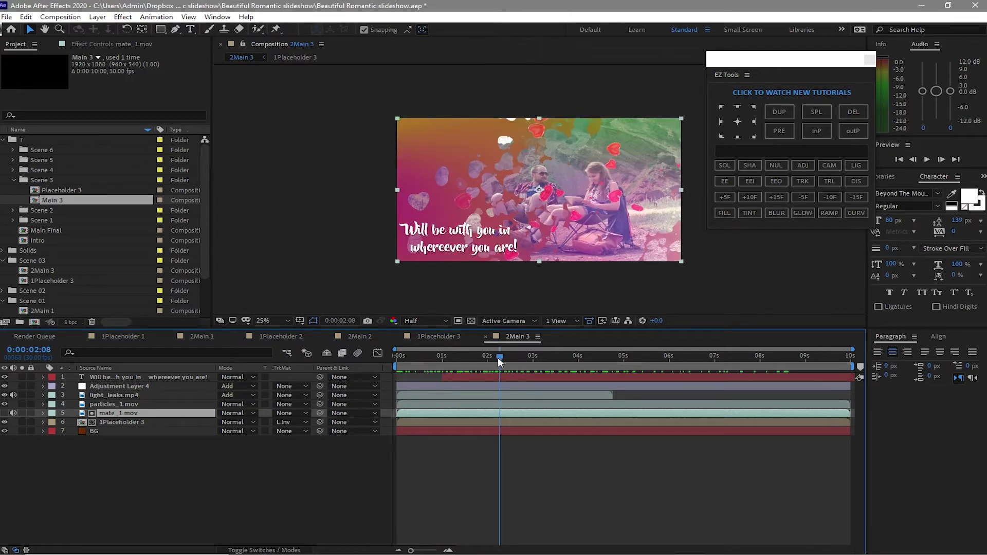
left_click_drag(498, 357, 739, 375)
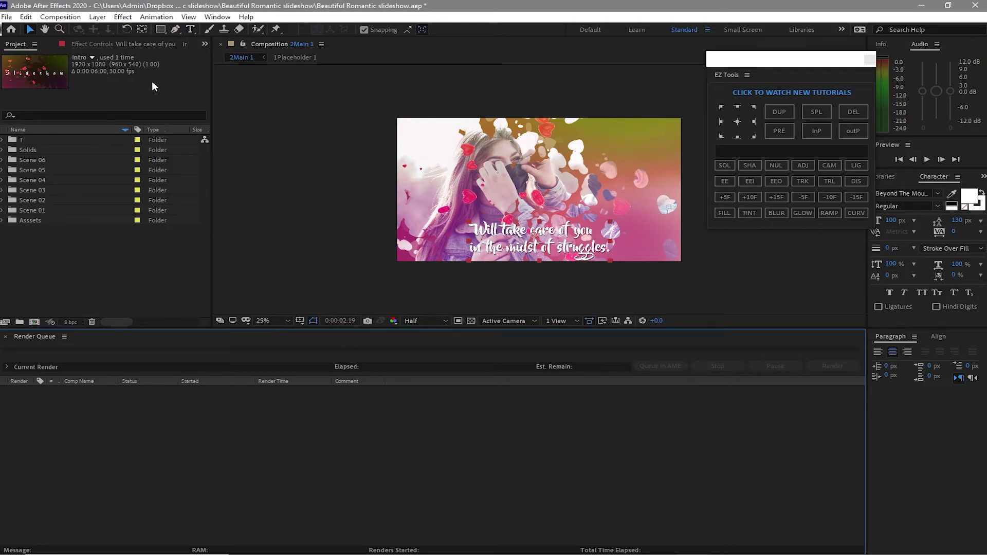
- Create a new 1920 x 1080, 30 fps composition named Intro with a duration of 0:00:05:00
left_click(60, 16)
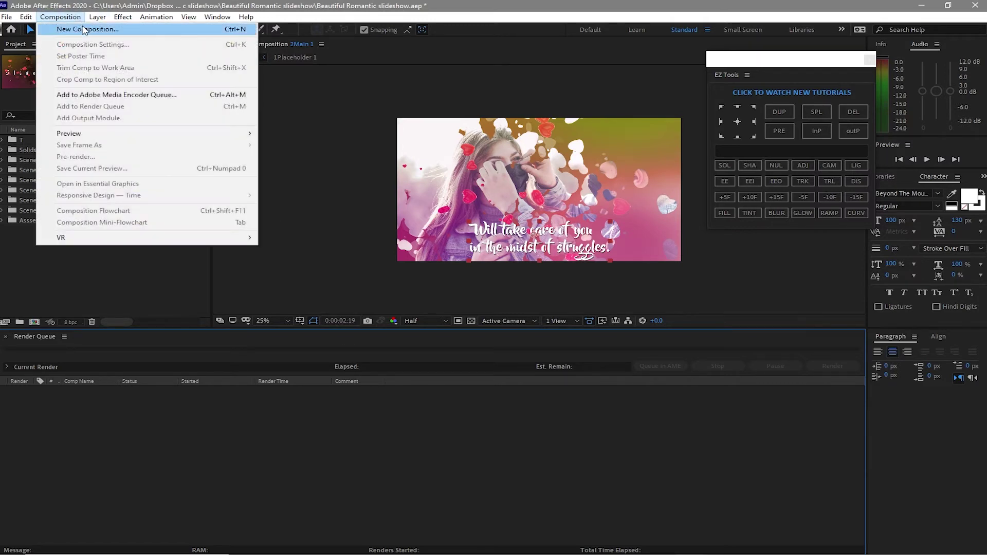
left_click(86, 29)
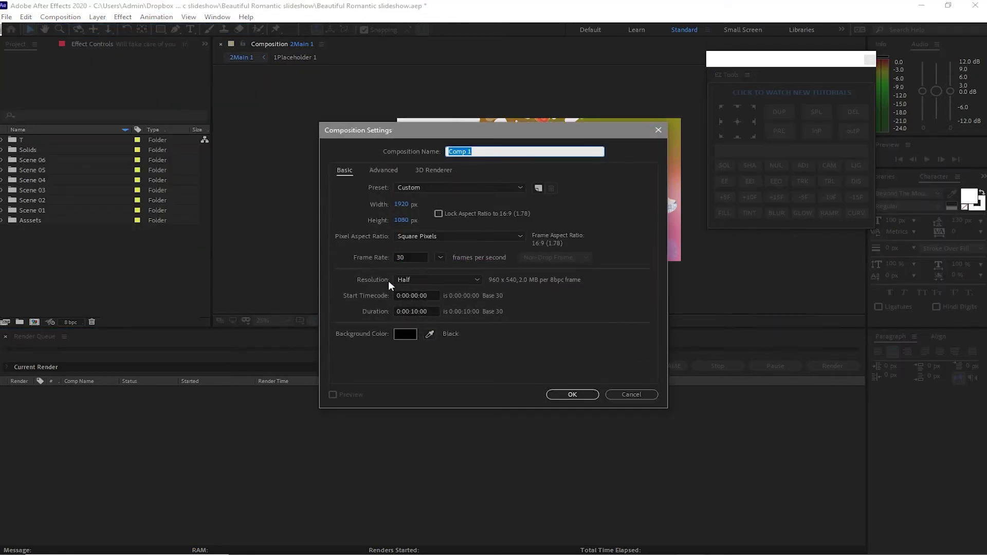
key("BackSpace")
left_click(415, 316)
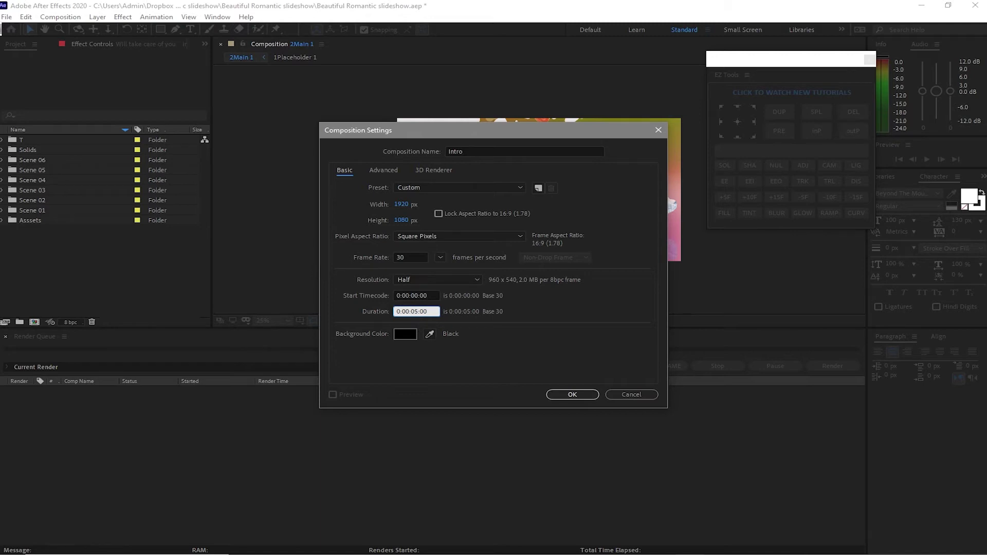
left_click(569, 395)
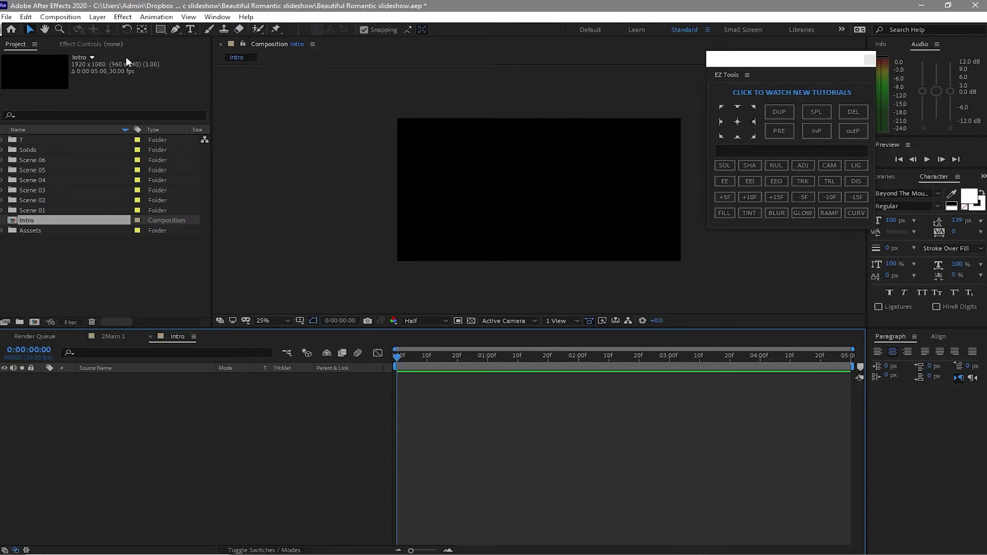
- Add a 1920 x 1080 deep orange solid named BG Intro to the Intro composition
left_click(97, 17)
left_click(217, 17)
left_click(97, 16)
mouse_move(256, 37)
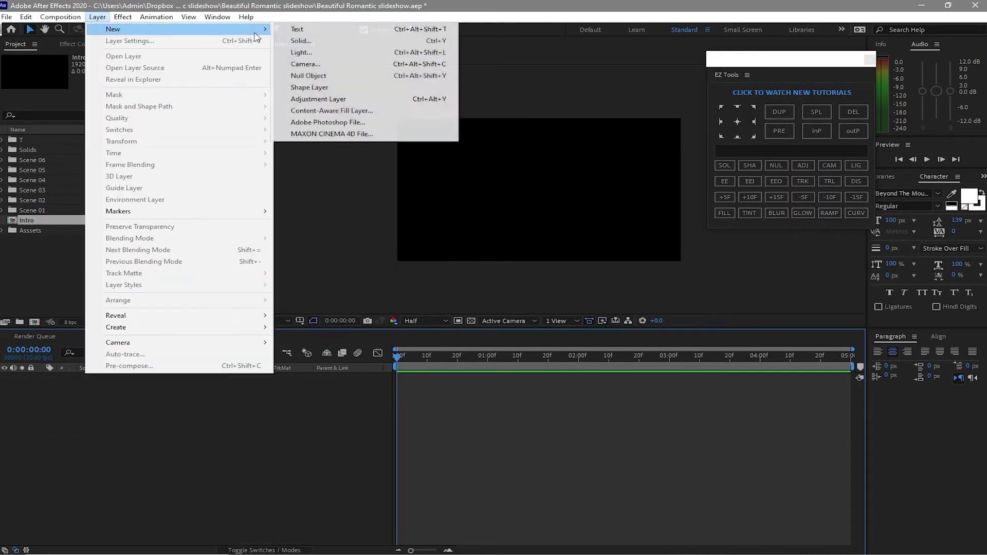
left_click(308, 47)
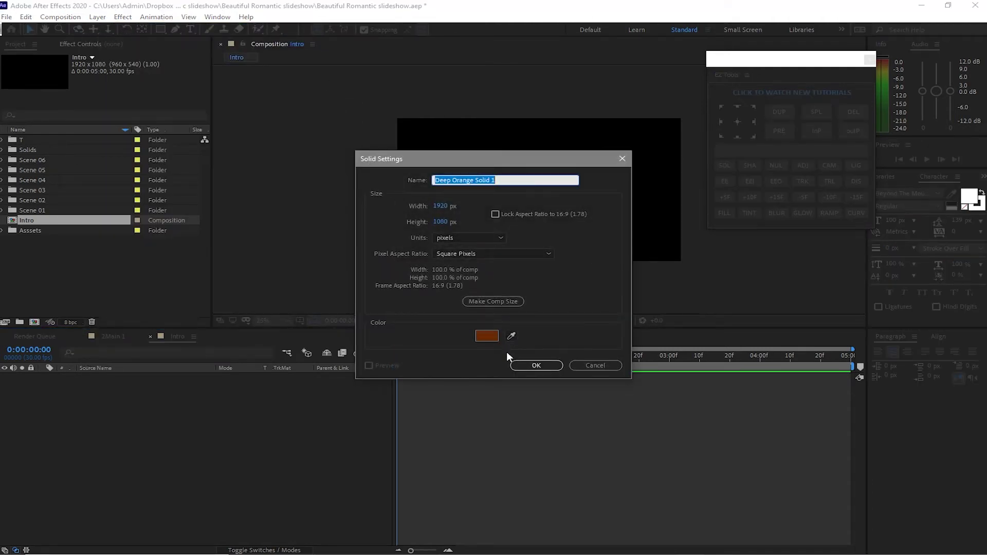
type("BG Intro")
left_click(544, 366)
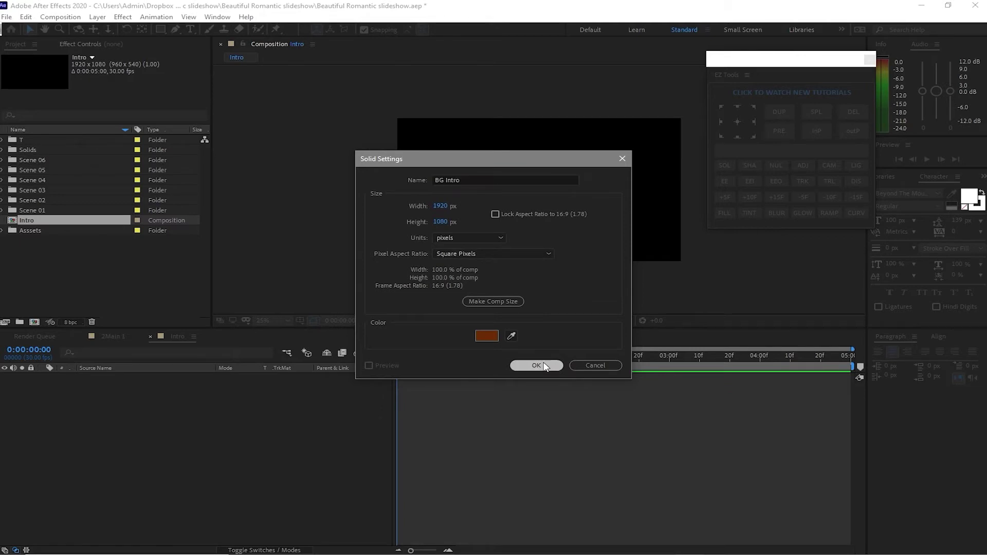
- Apply the Gradient Ramp effect to the BG Intro solid
left_click(116, 18)
mouse_move(192, 175)
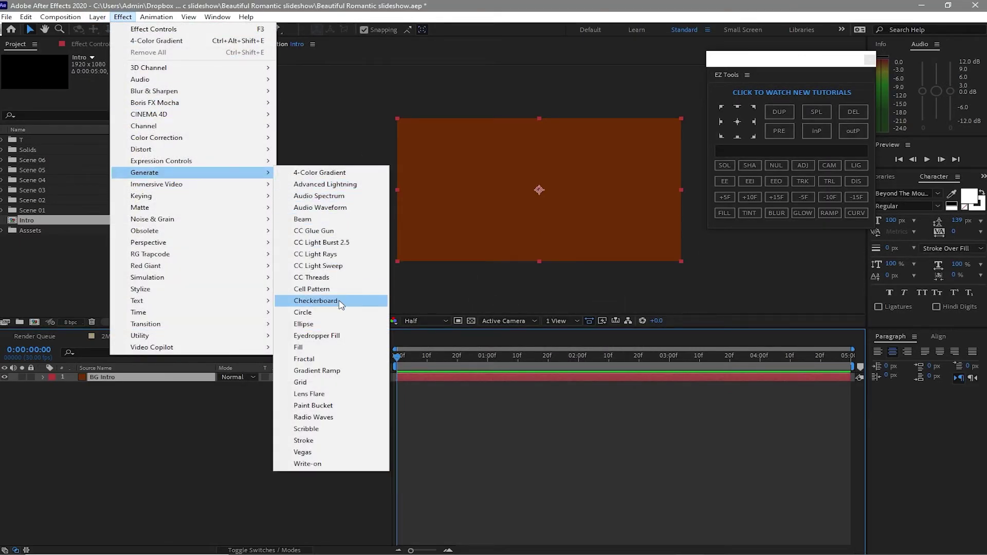
left_click(335, 371)
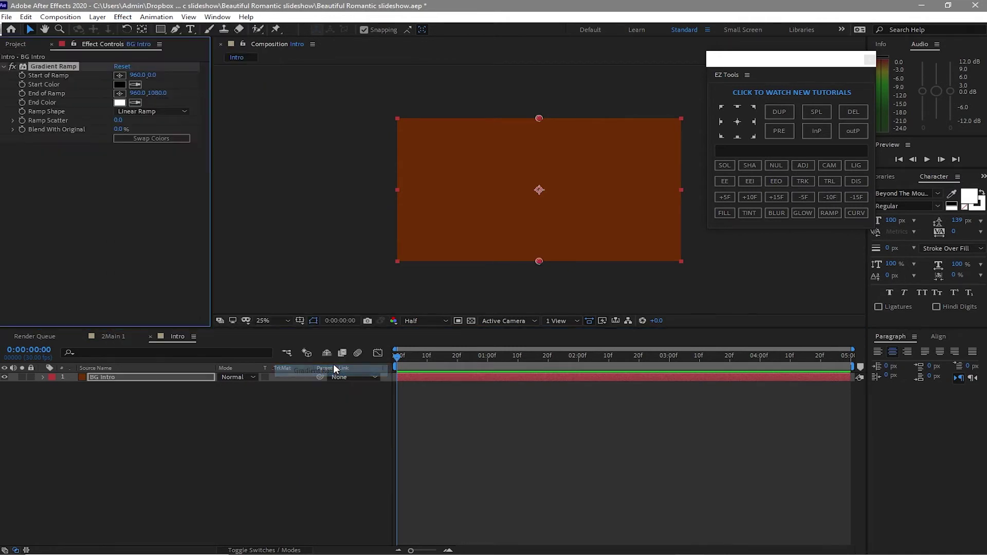
- Set the Gradient Ramp's end color to 663909, copying the value from the Beautiful Romantic slideshow notes in Notepad
left_click(119, 103)
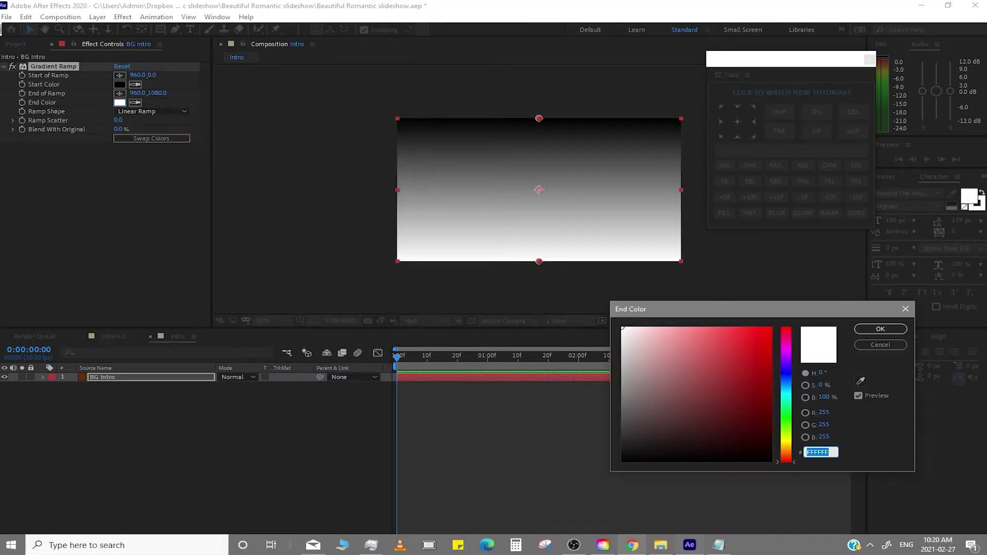
left_click(718, 549)
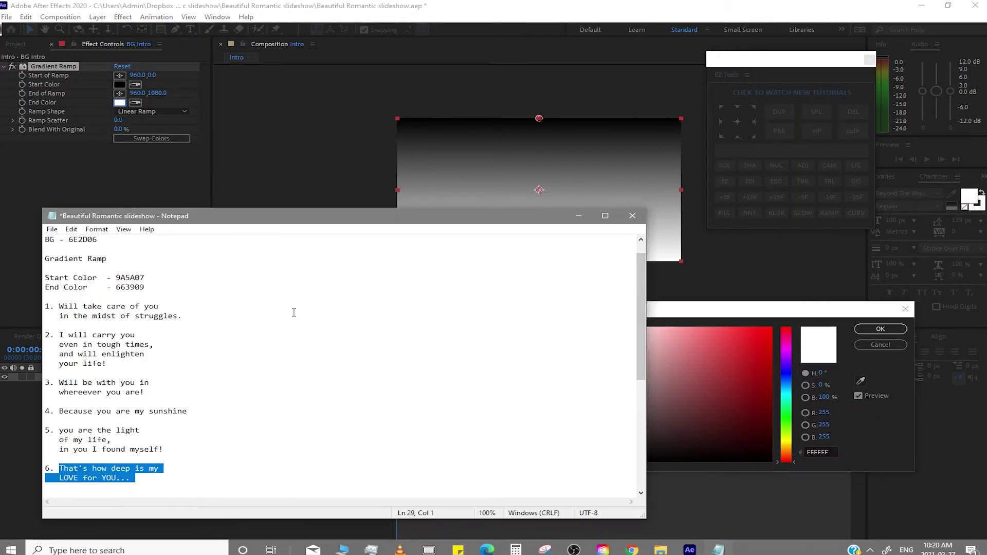
double_click(137, 289)
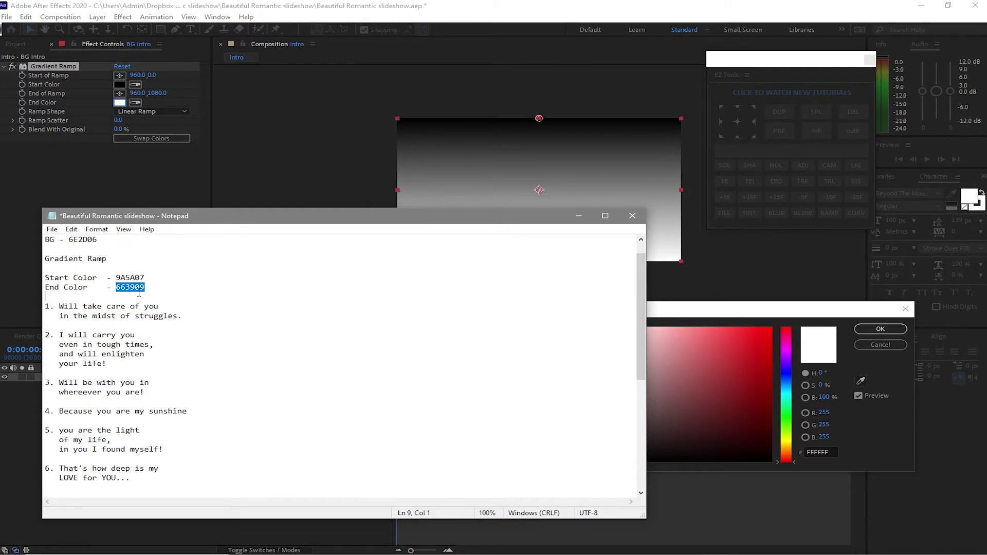
right_click(139, 293)
left_click(186, 327)
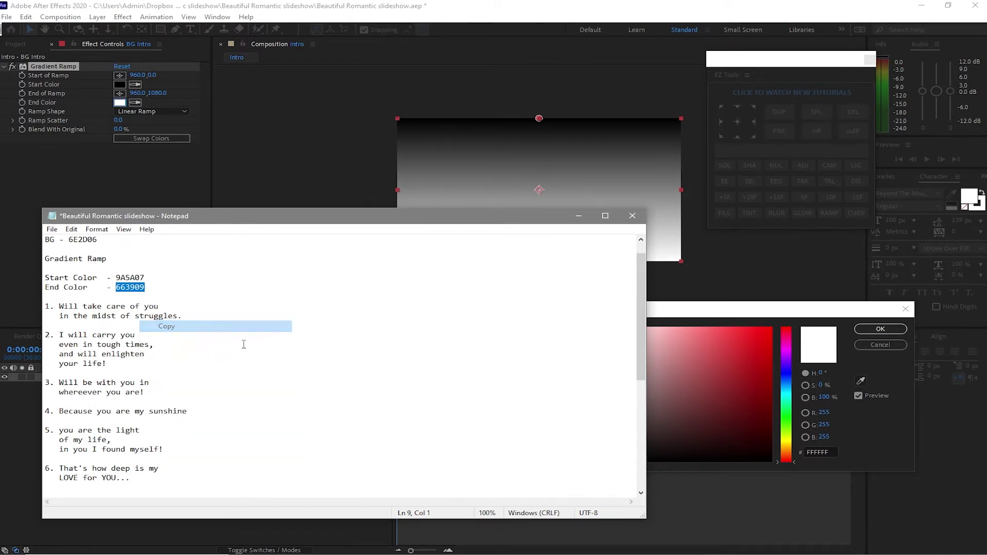
left_click(818, 452)
right_click(815, 452)
left_click(857, 354)
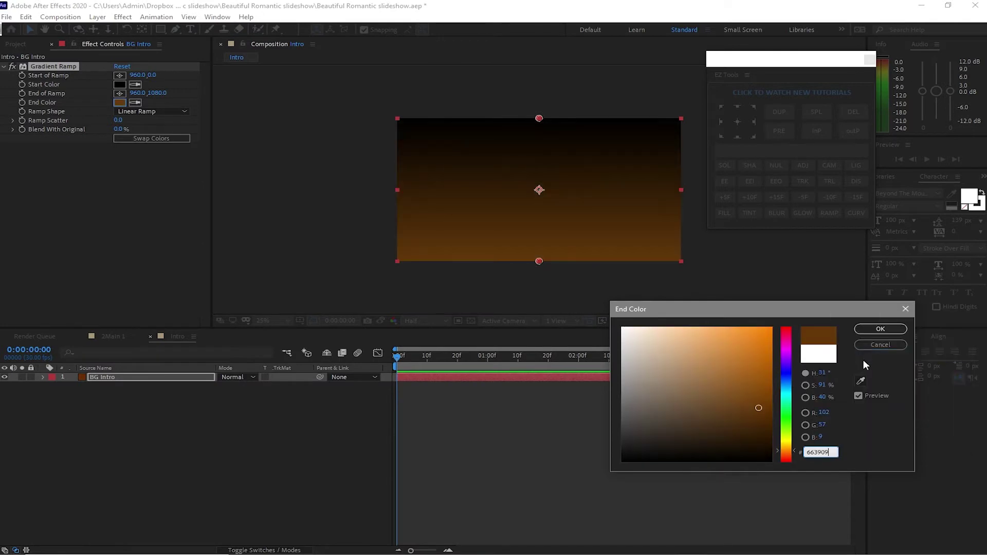
left_click(881, 328)
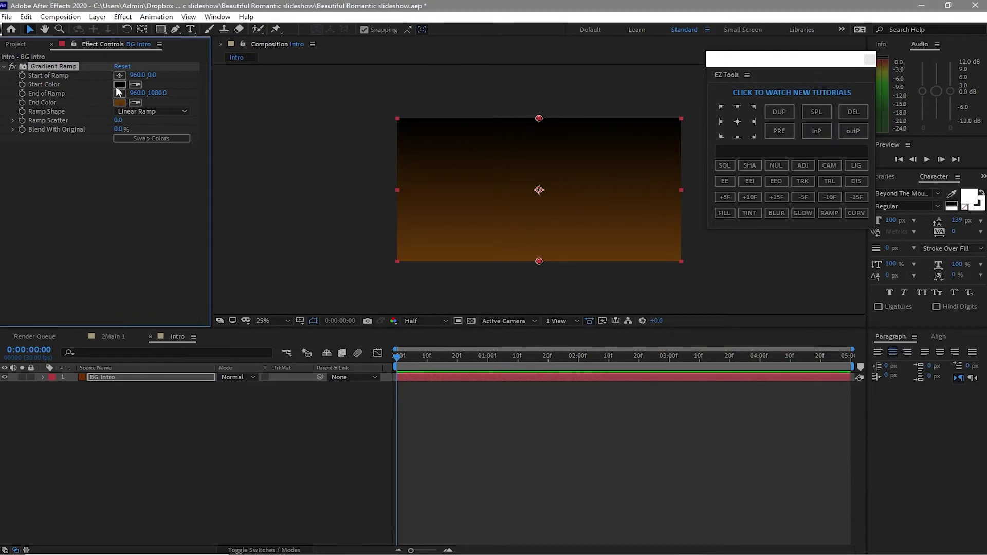
- Set the Gradient Ramp's start color to 9A5A07 from the Notepad notes and its ramp shape to Radial Ramp
left_click(118, 87)
left_click(719, 546)
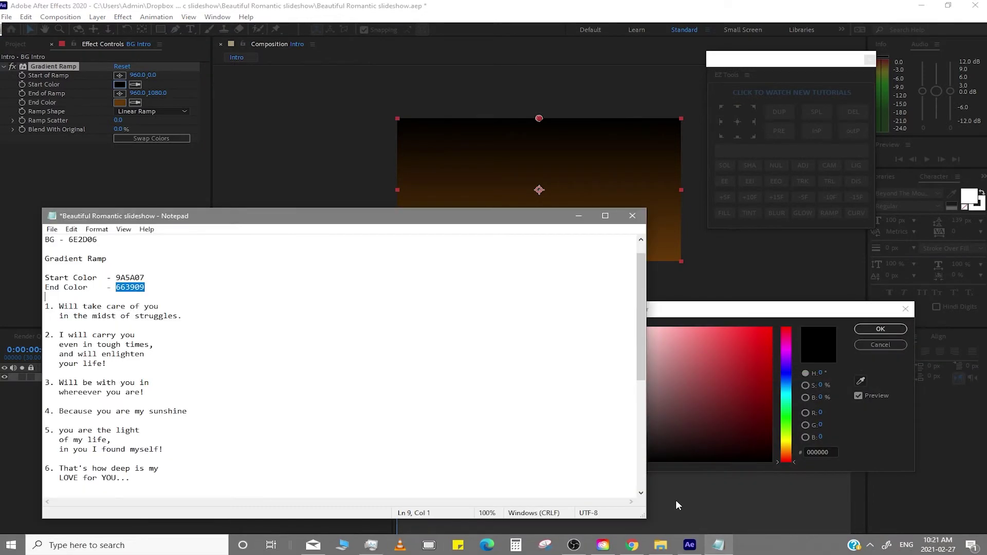
double_click(124, 278)
right_click(119, 278)
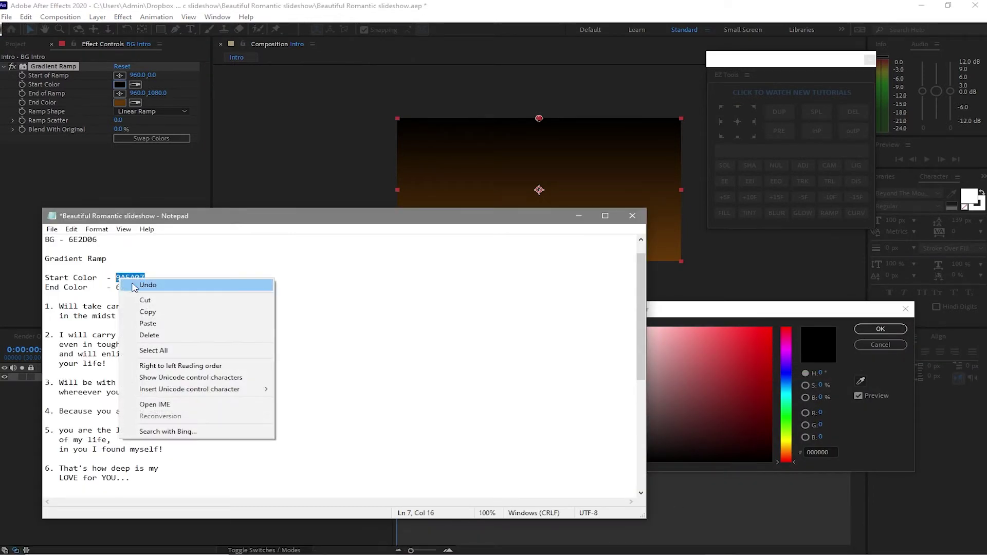
left_click(173, 312)
left_click(818, 452)
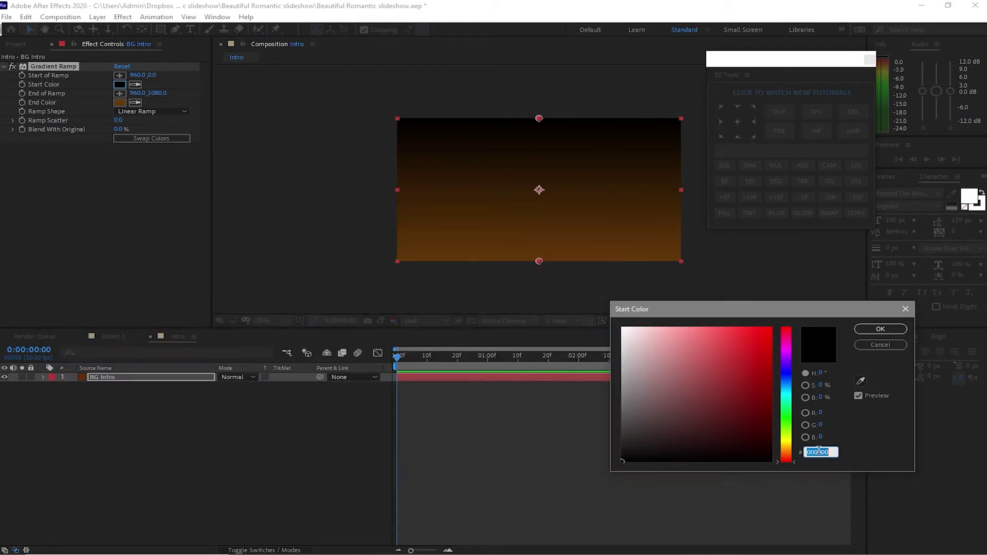
right_click(819, 452)
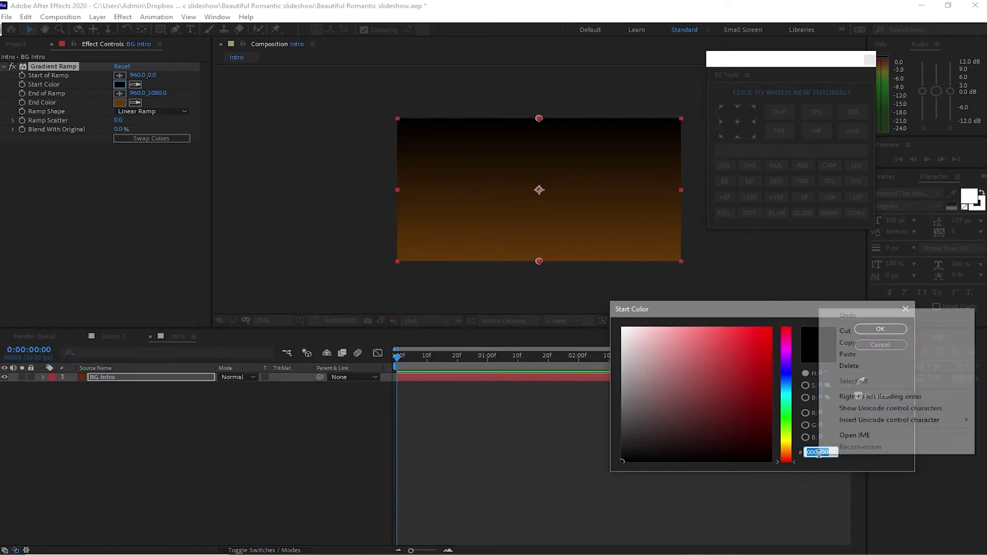
left_click(841, 353)
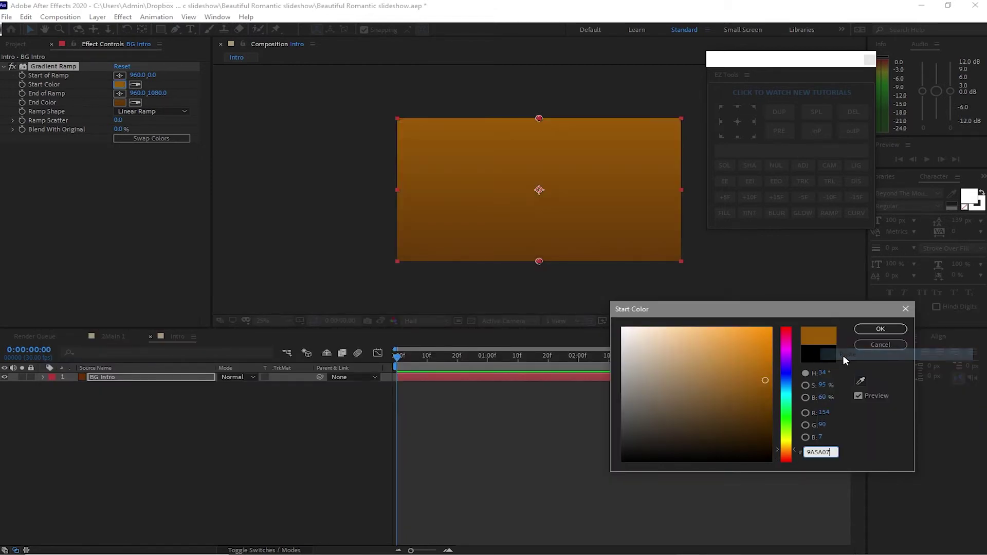
left_click(863, 329)
left_click(162, 112)
left_click(153, 134)
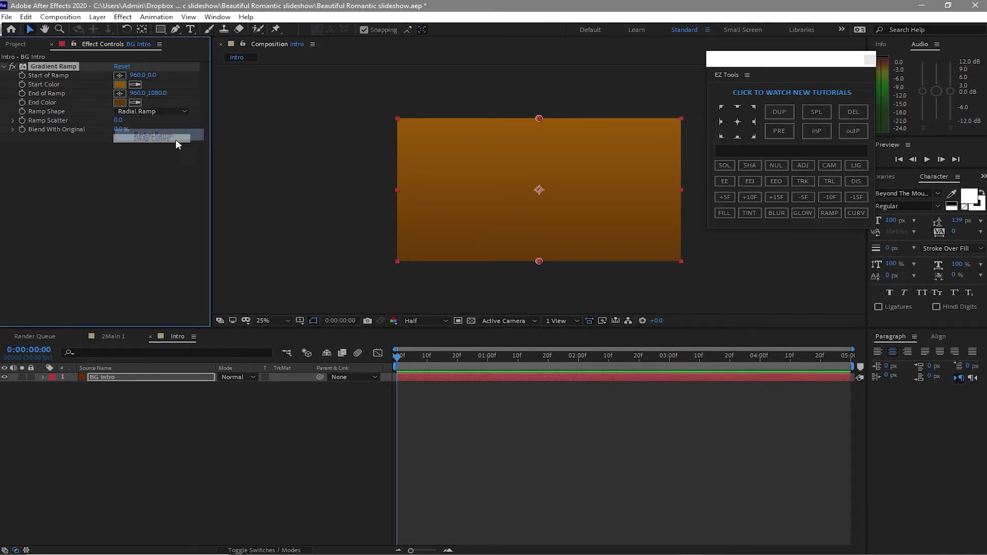
- Place light_leaks.mp4 from the Footage folder above BG Intro and set its blending mode to Add
left_click(16, 44)
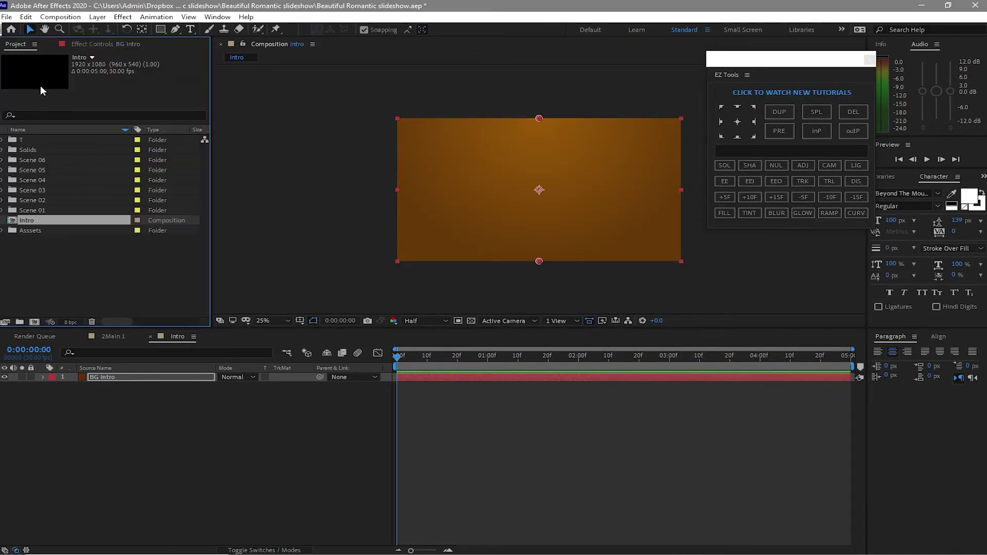
left_click(2, 231)
scroll(47, 281, "down", 3)
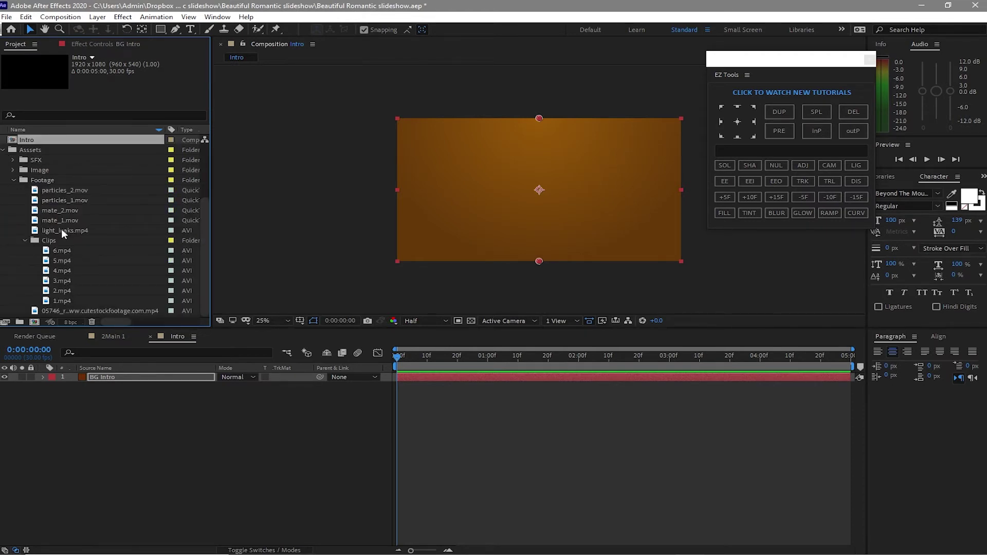
mouse_move(60, 227)
left_mouse_down()
mouse_move(77, 355)
mouse_move(97, 381)
left_mouse_up()
left_click(233, 376)
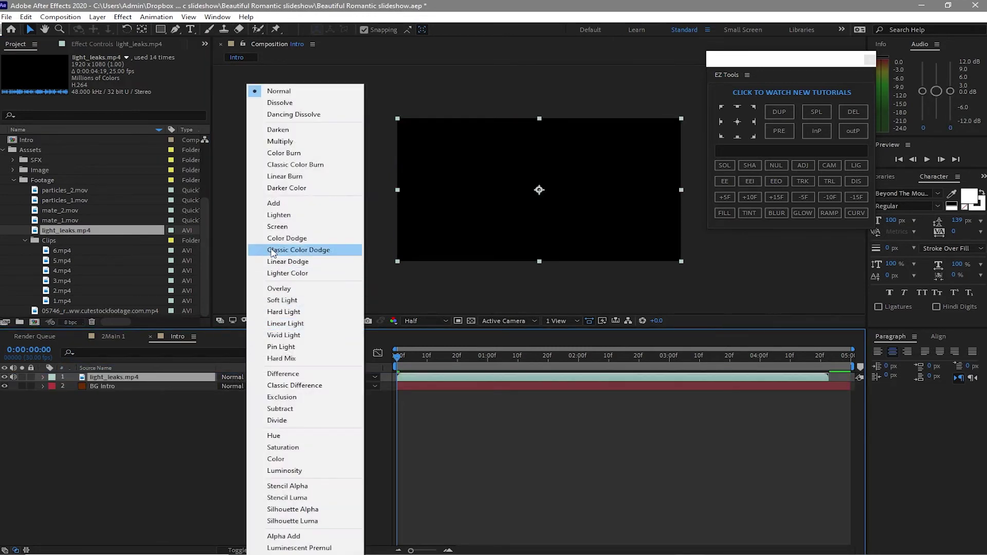
left_click(273, 204)
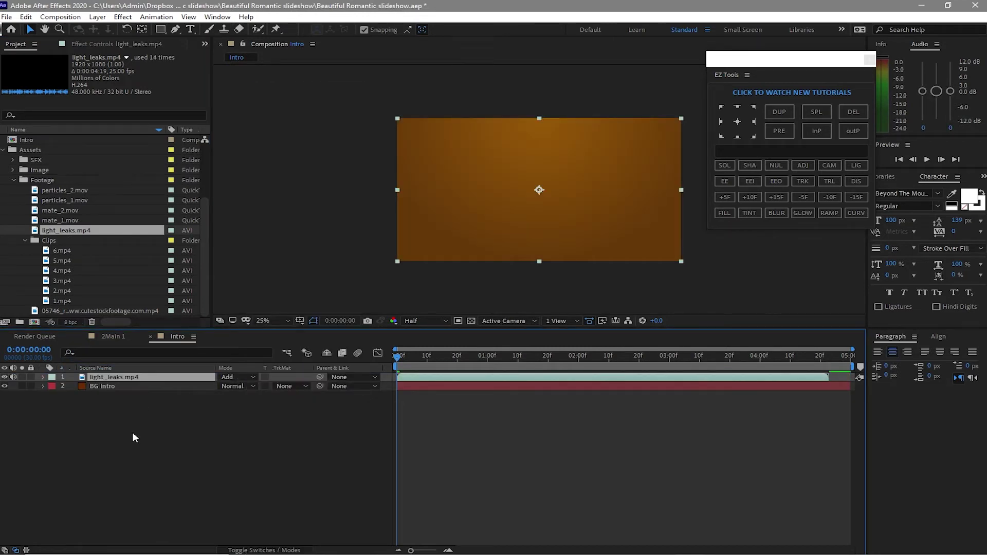
- Set the light_leaks.mp4 layer's opacity to 10% and preview the composition
key("t")
left_click(226, 387)
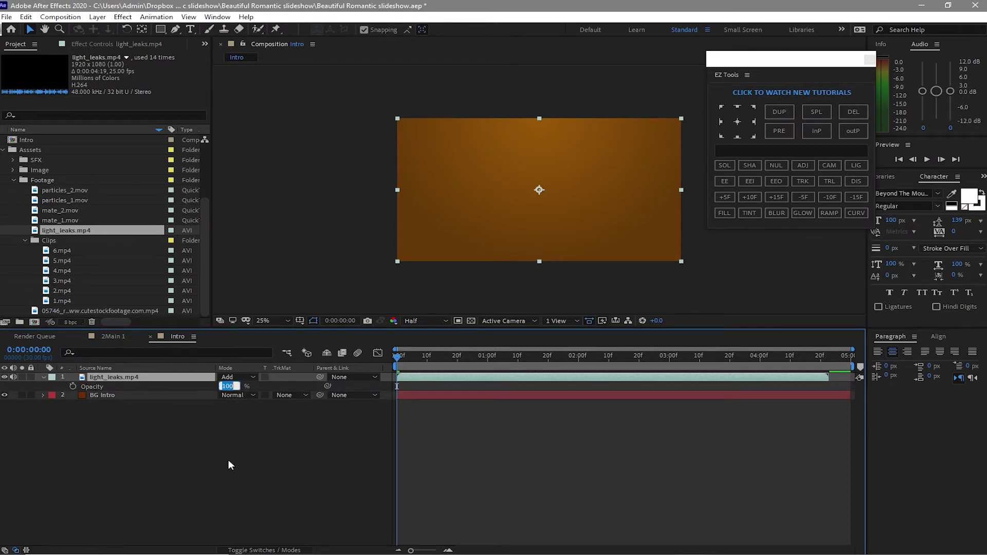
type("1")
key("Return")
key("space")
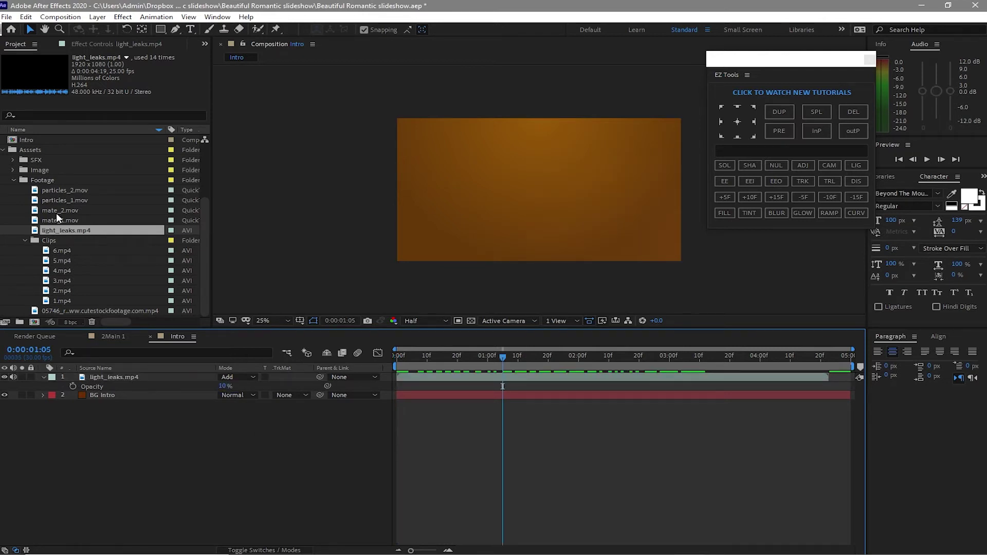
- Add particles_2.mov above the light leaks layer and mate_2.mov on top of it
left_click_drag(54, 194, 82, 380)
left_click(57, 212)
left_click_drag(59, 215, 94, 381)
- Set the mate_2.mov layer's blending mode to Add and its opacity to 10%
left_click(240, 386)
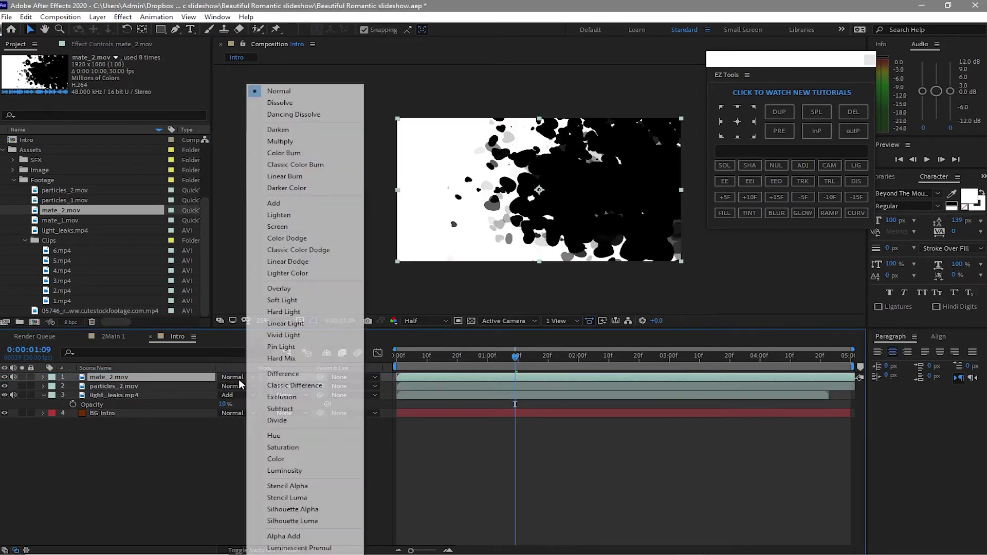
left_click(275, 204)
key("t")
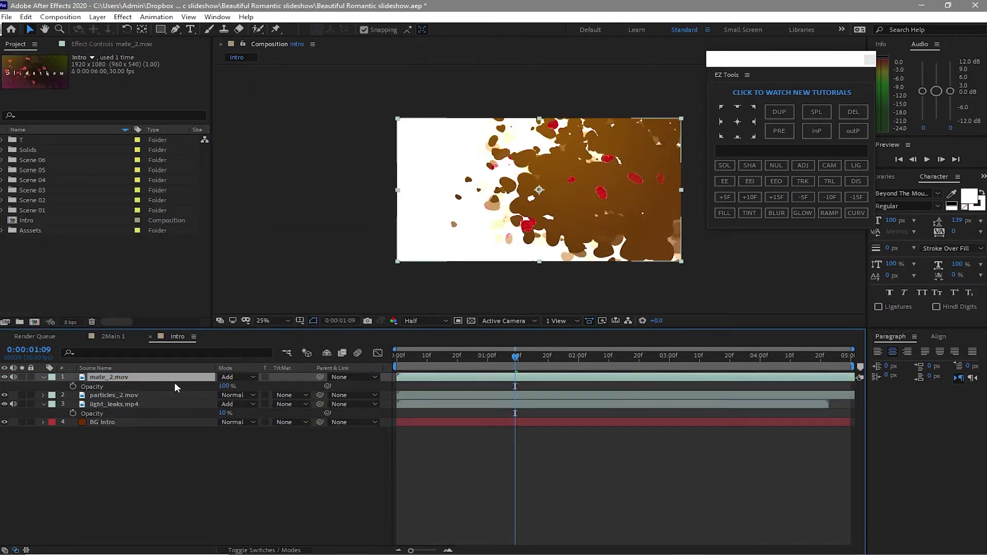
left_click(223, 387)
type("10")
- Set the light_leaks.mp4 layer's opacity to 20%
left_click(223, 413)
type("2")
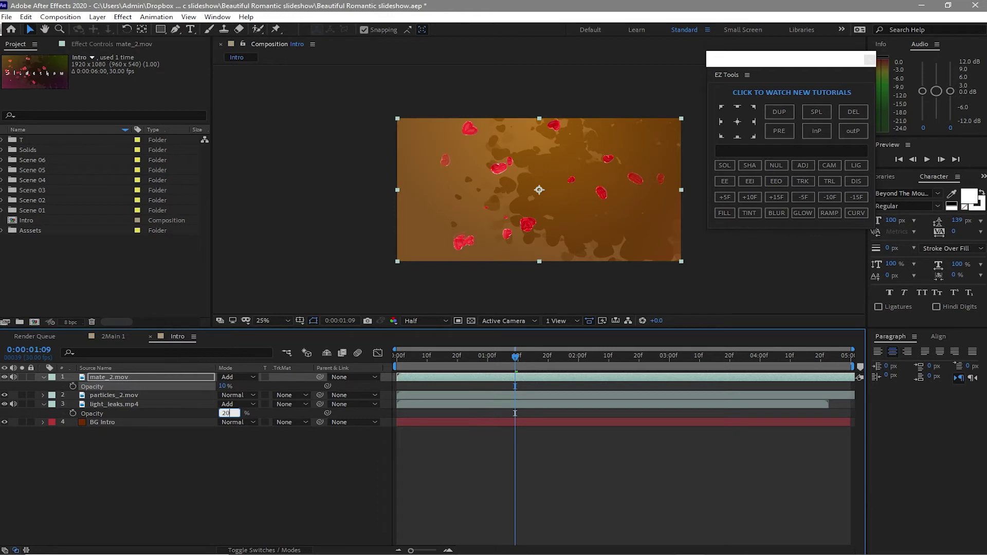
left_click(230, 515)
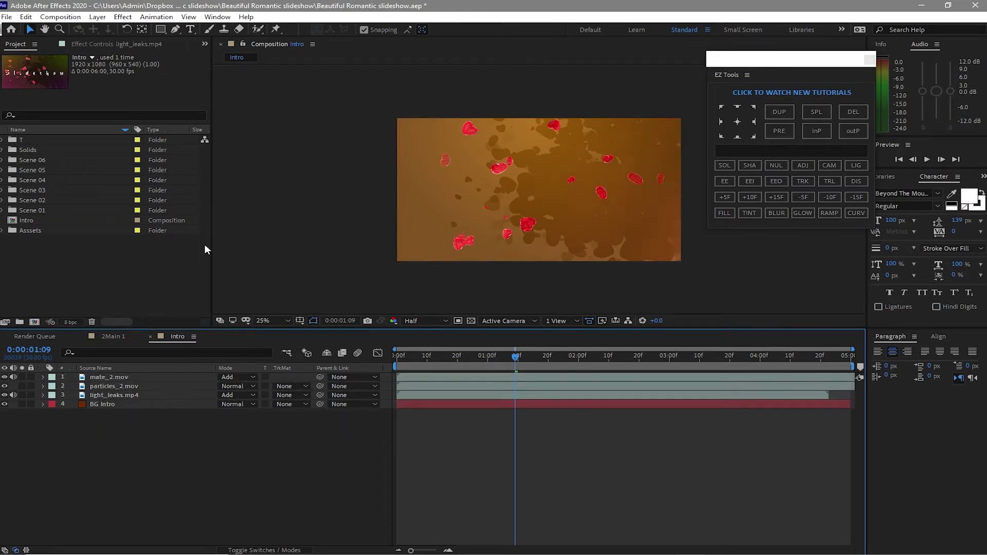
- Create two separate text layers in the Intro composition, Romantic and, below it, Slideshow
left_click(191, 30)
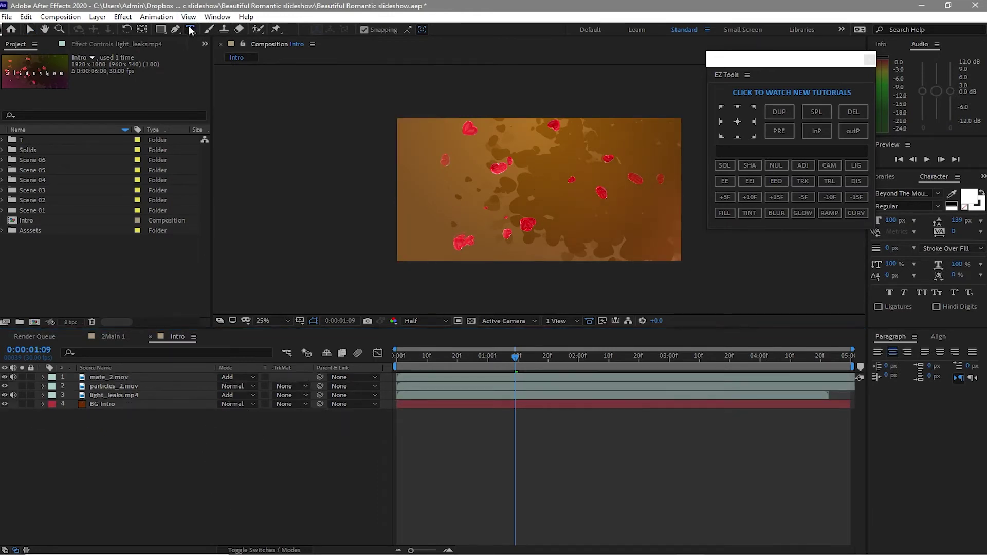
left_click(465, 179)
type("Romantic")
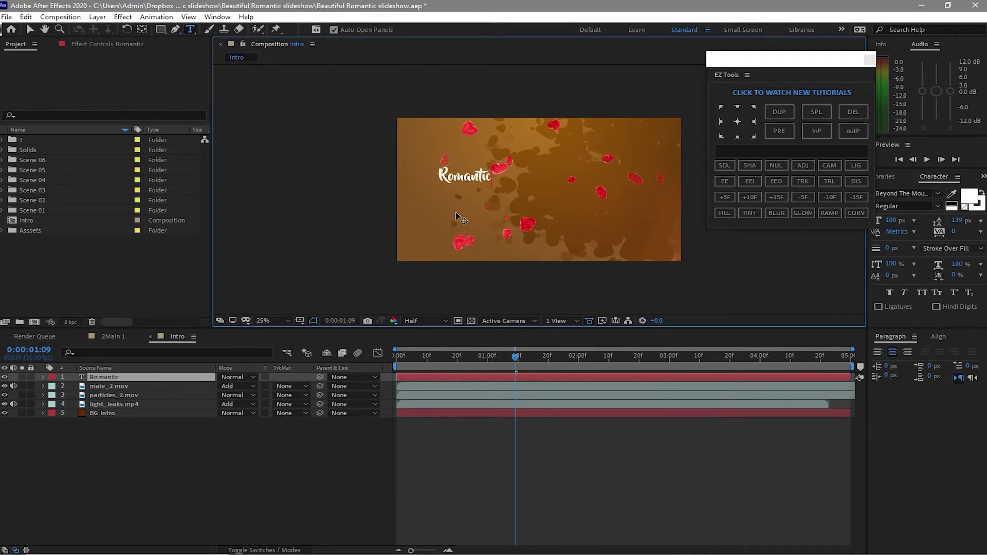
left_click_drag(808, 59, 792, 57)
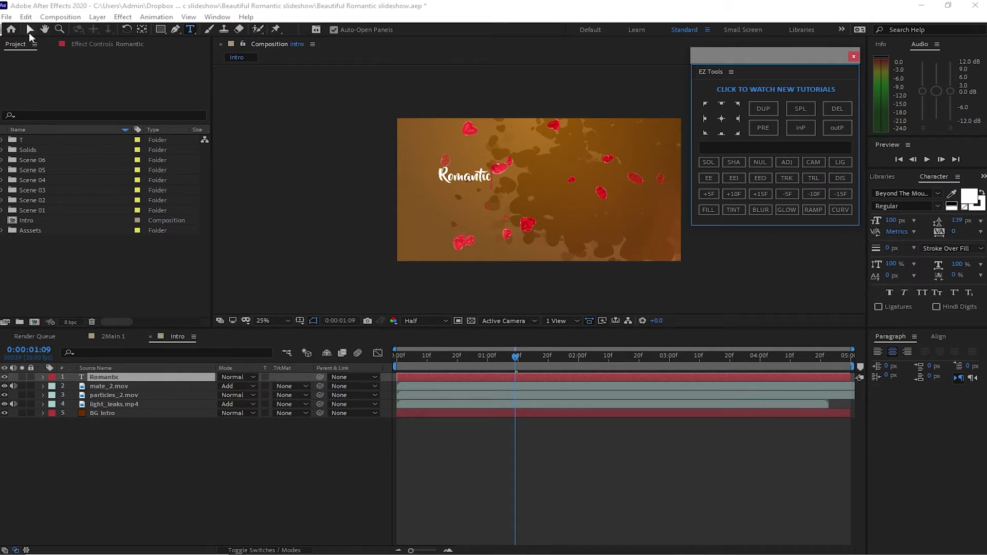
left_click(455, 205)
type("Slideshow")
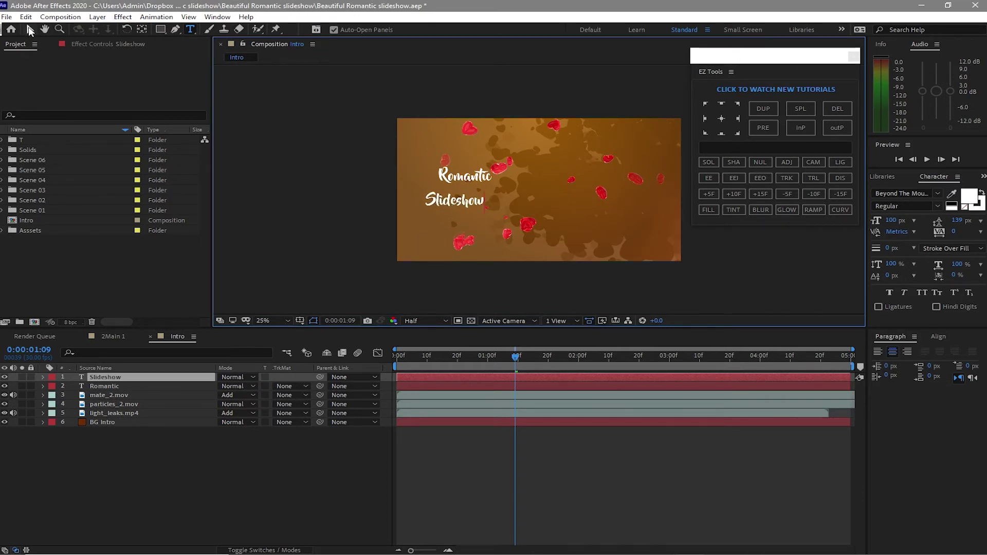
- Set the Slideshow text's font size to 120 px
left_click(30, 30)
left_click(895, 220)
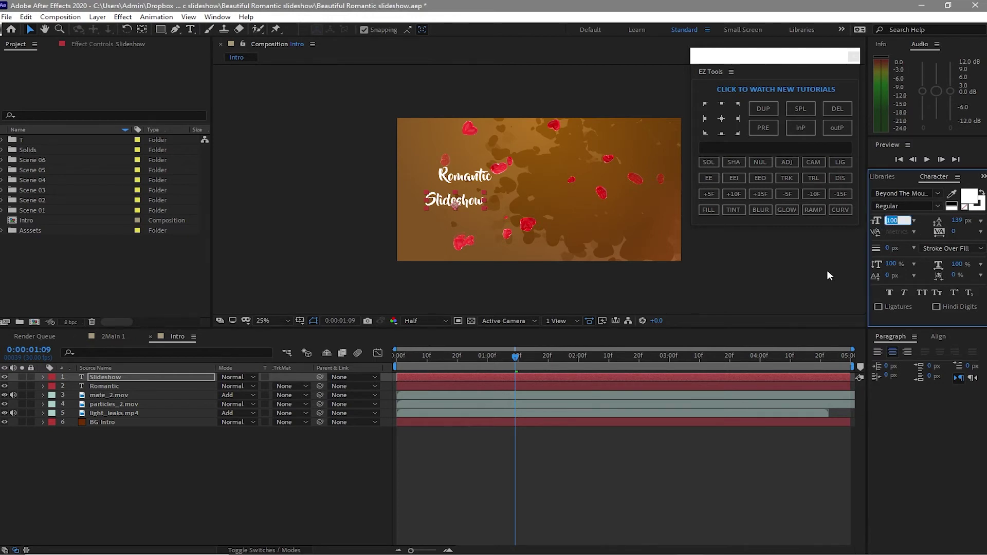
type("120")
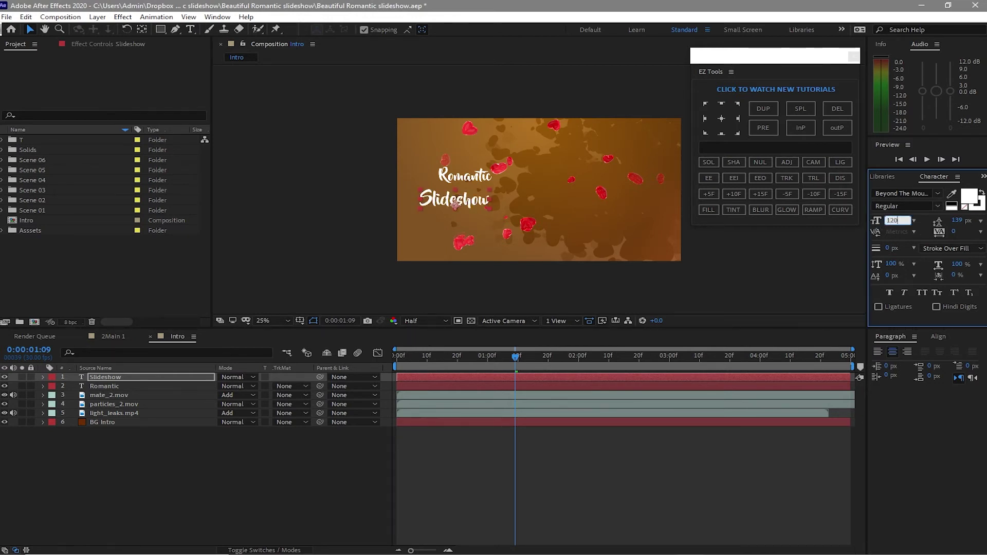
- Center the Slideshow and Romantic text layers horizontally in the composition
left_click(942, 336)
left_click(899, 363)
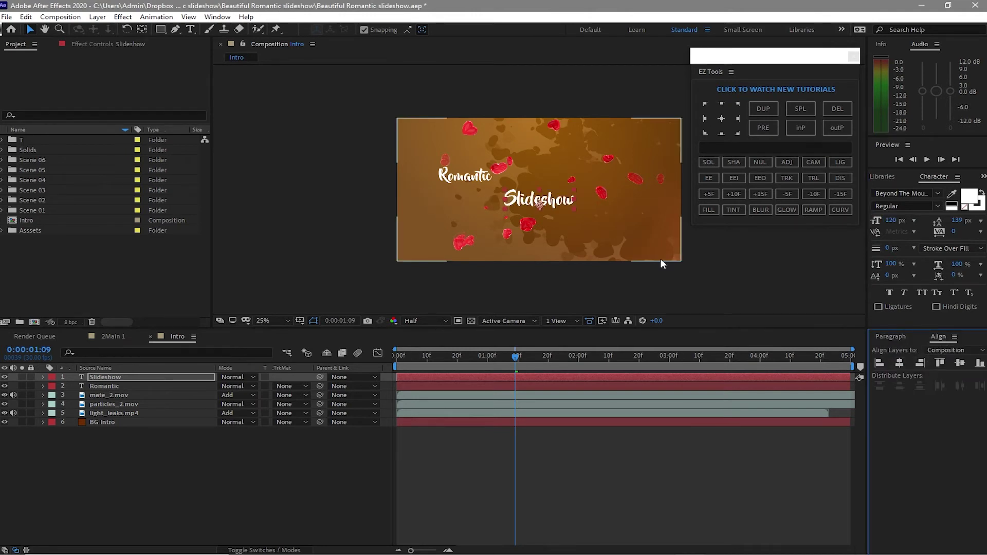
left_click(486, 178)
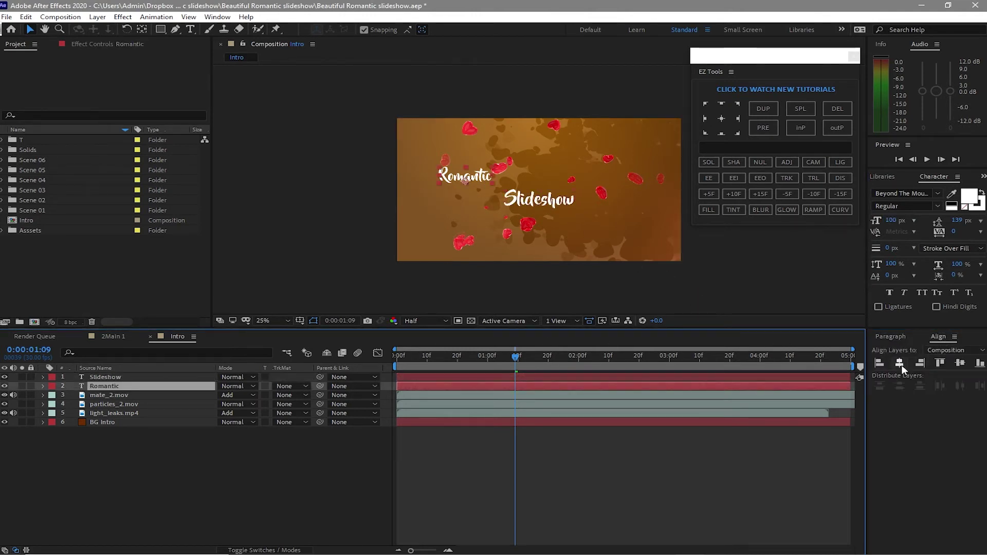
left_click(900, 363)
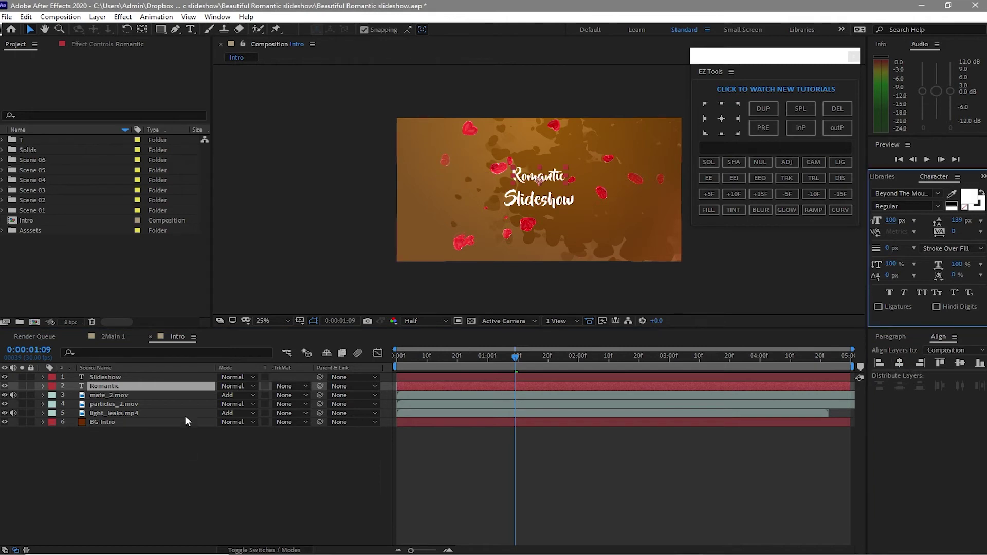
- Set the Slideshow text's tracking to 100 and font size to 130 px, and raise it to Position 960, 638
left_click(169, 379)
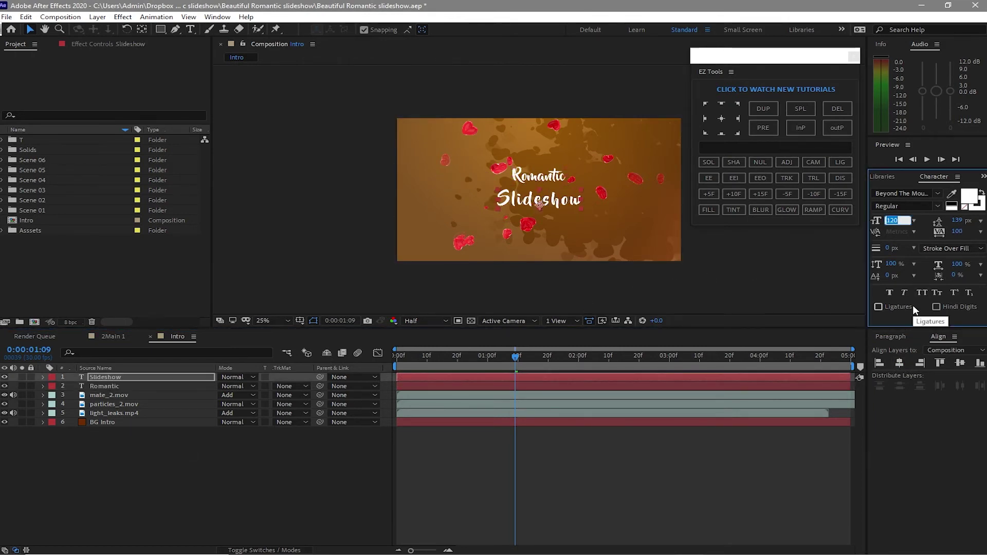
type("130")
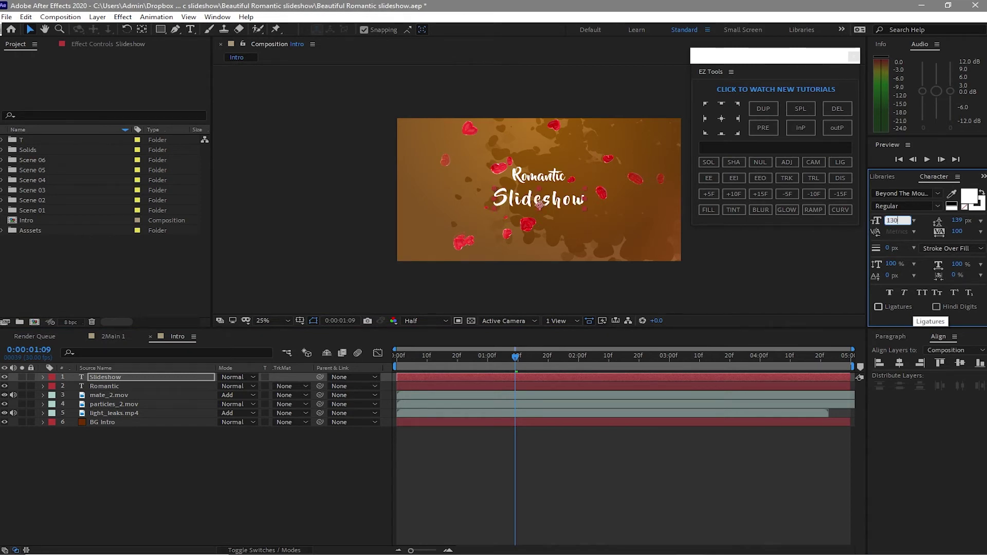
key("Return")
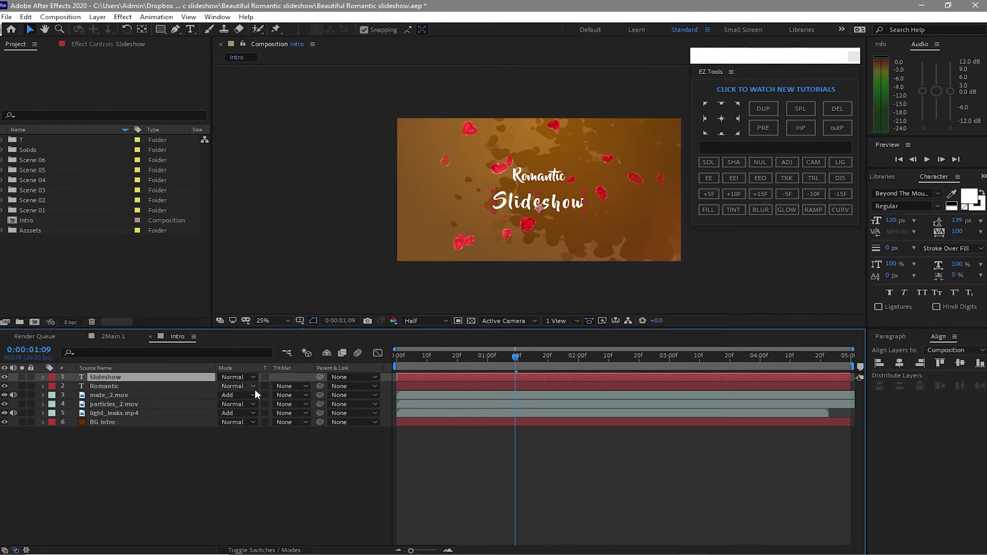
key("p")
left_click(193, 395)
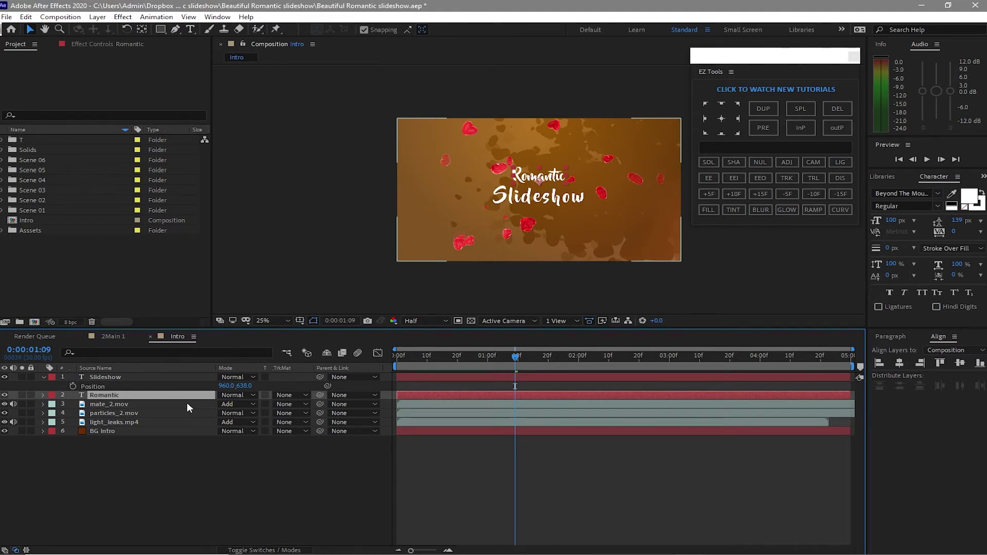
- Add particles_1.mov to the Intro composition directly below the text layers and set its opacity to 10%
key("p")
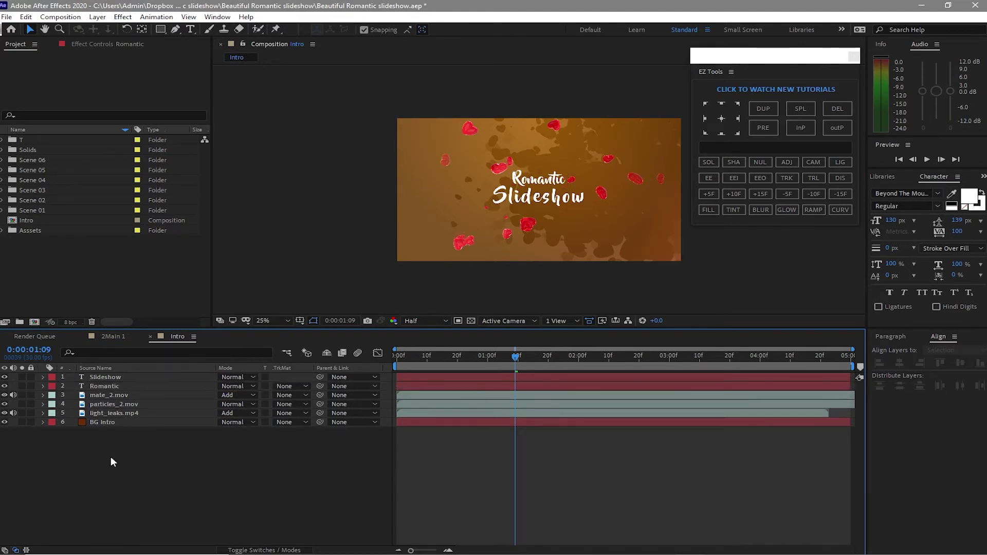
left_click(3, 231)
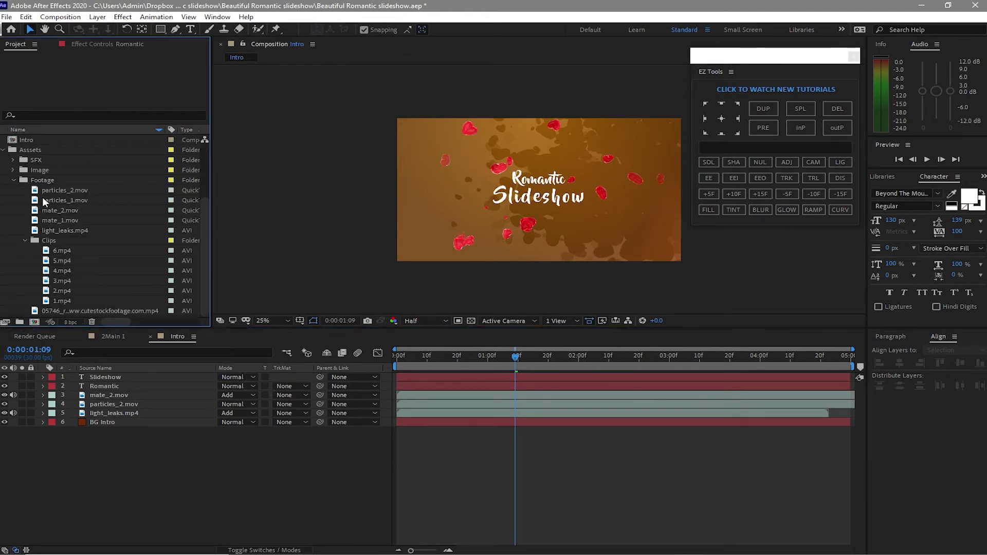
left_click_drag(45, 200, 107, 395)
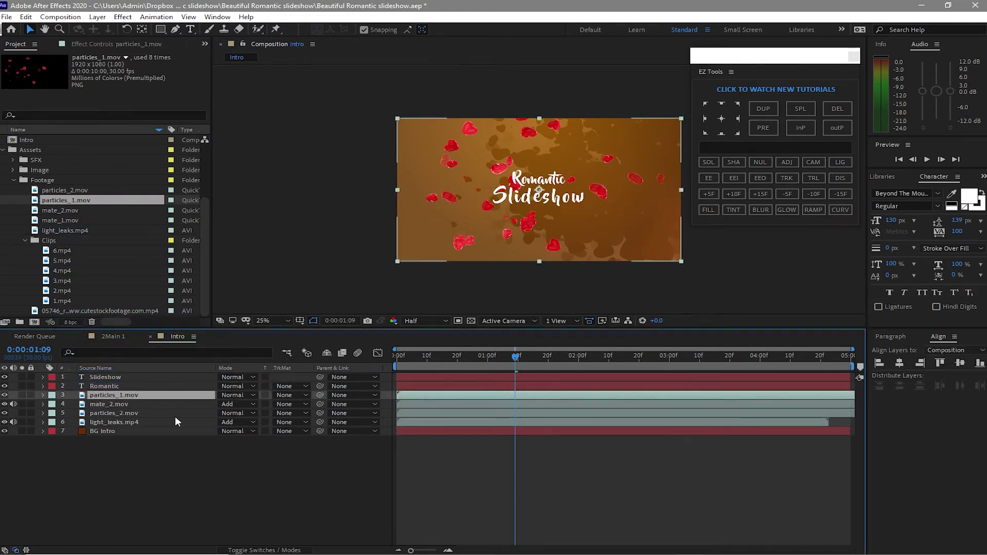
key("t")
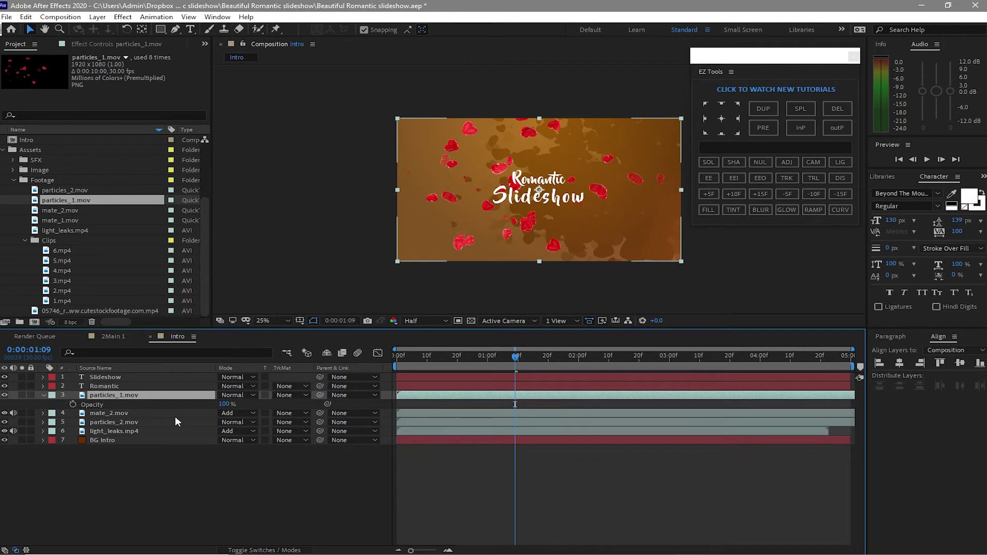
left_click(221, 404)
type("1")
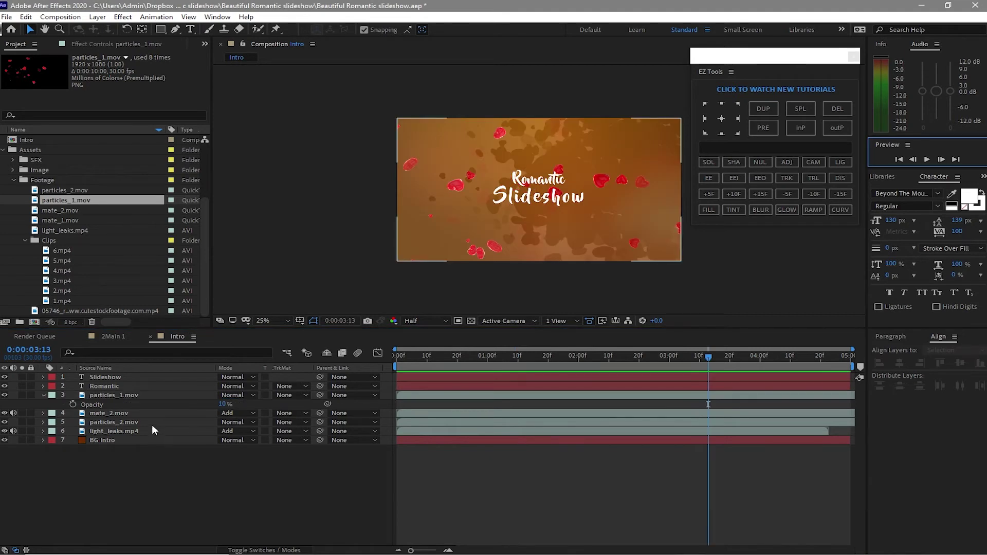
- Add a Tracking text animator to the Slideshow layer
left_click(42, 378)
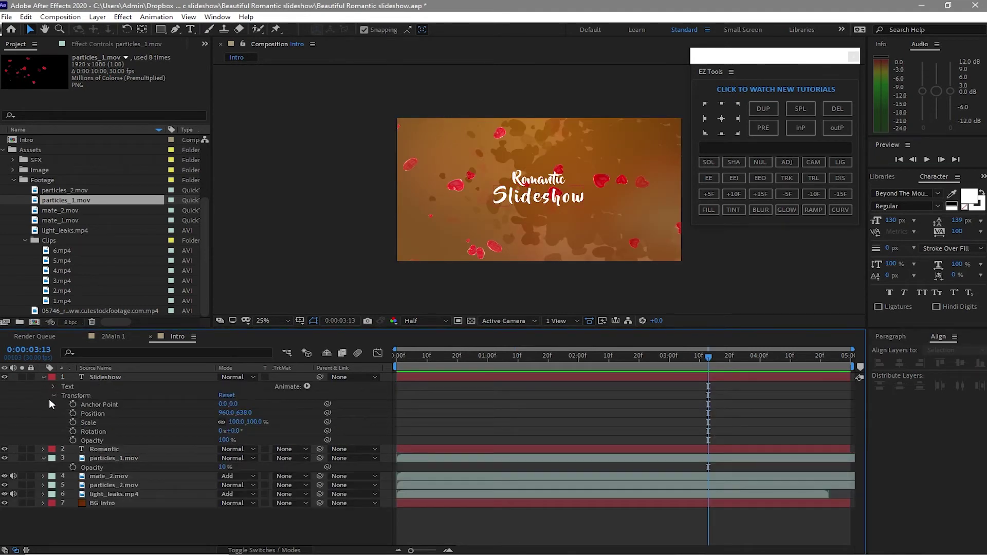
left_click(50, 397)
left_click(307, 386)
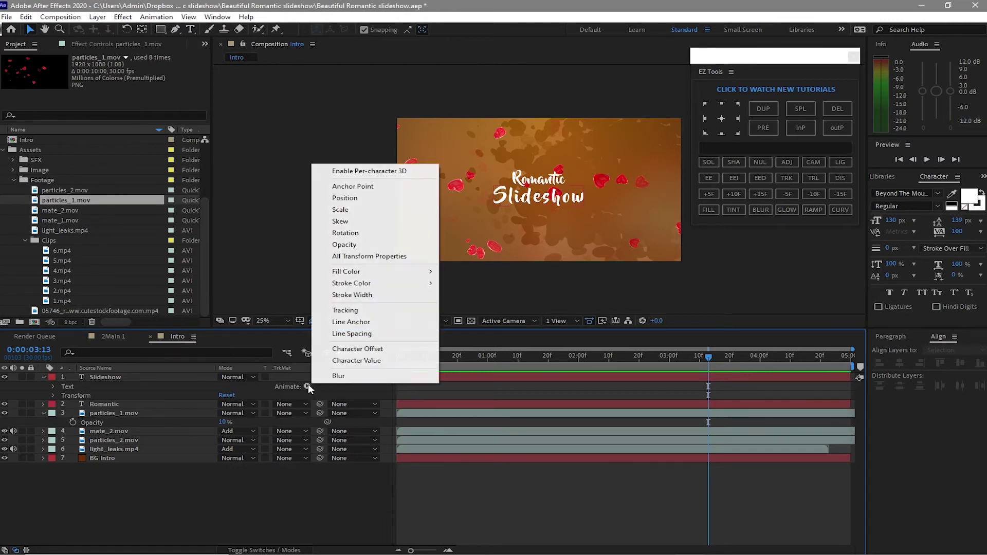
left_click(363, 311)
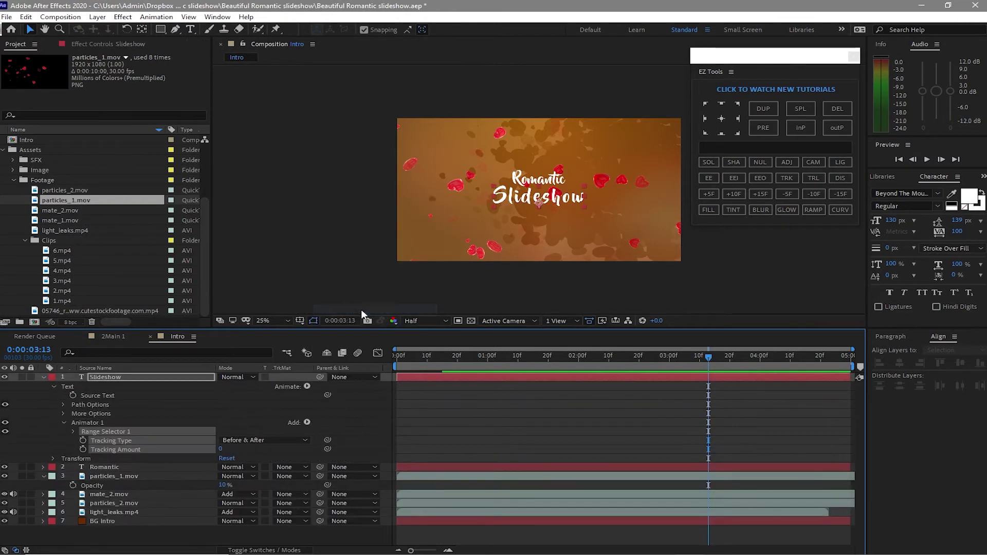
- Set the Slideshow animator's Tracking Amount to 137 at 0:00:00:00 and keyframe it there
left_click_drag(714, 356, 560, 356)
key("Home")
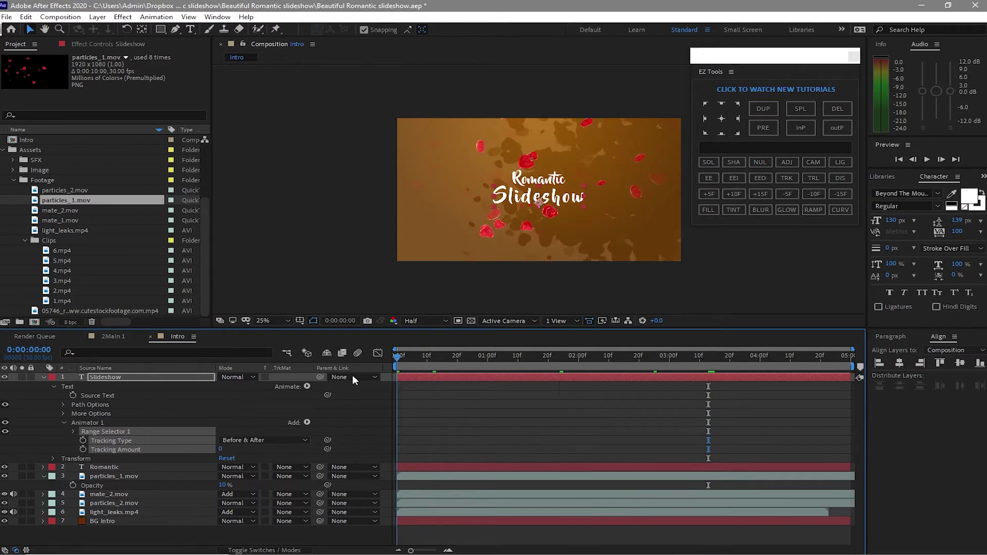
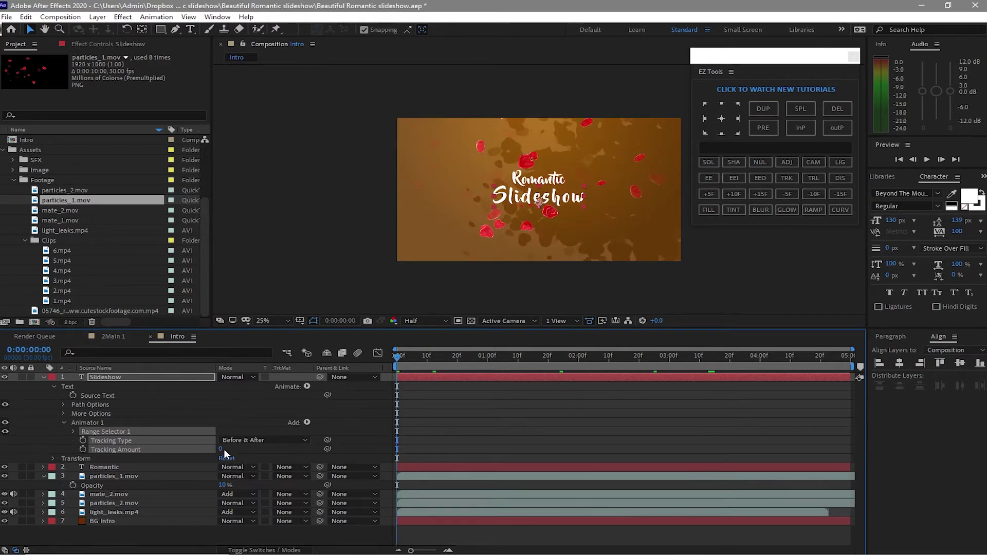
left_click_drag(222, 451, 288, 437)
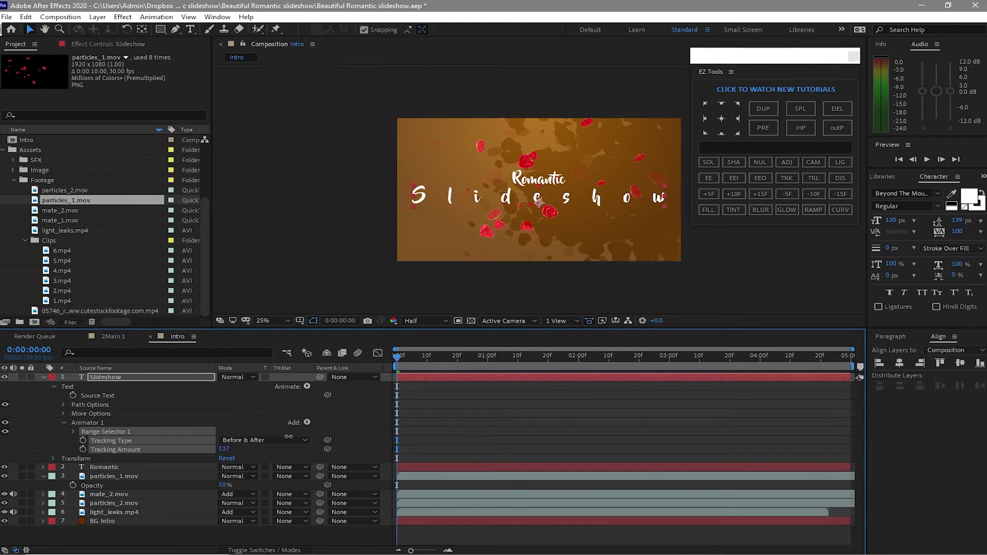
left_click(83, 448)
- Add a second Slideshow Tracking Amount keyframe with a value of 2 at 0:00:02:00 and check the animation
left_click_drag(397, 355, 579, 371)
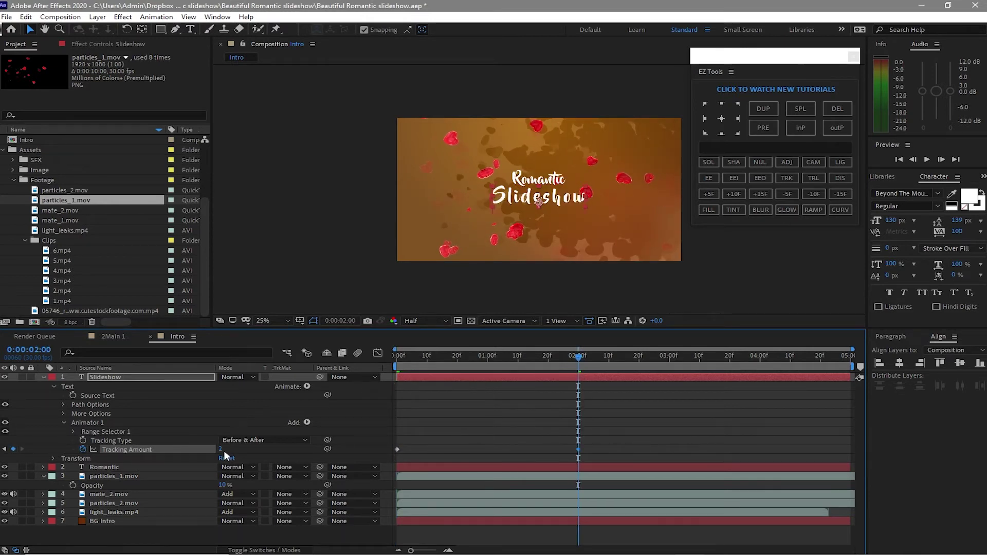
left_click(223, 450)
type("0")
left_click(301, 306)
left_click(489, 357)
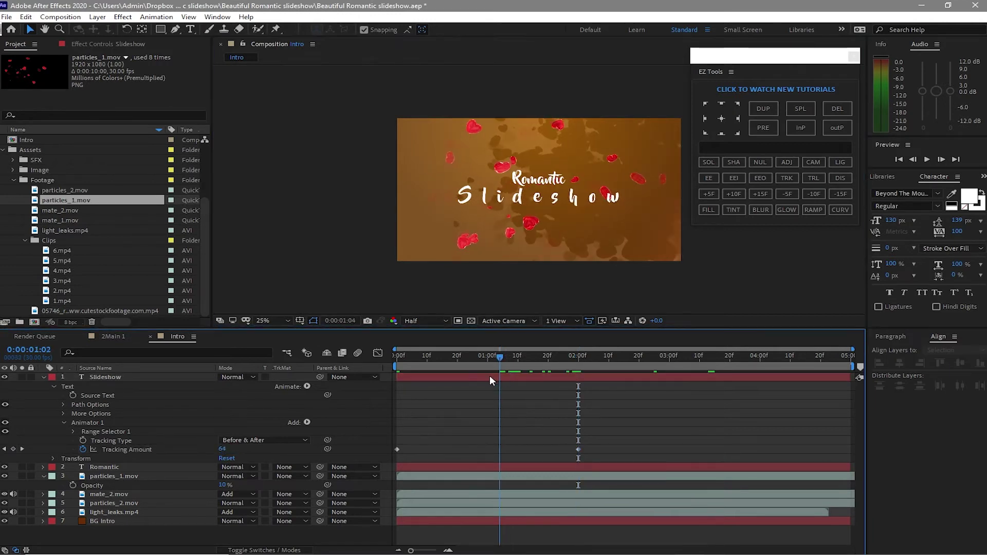
left_click(490, 377)
key("k")
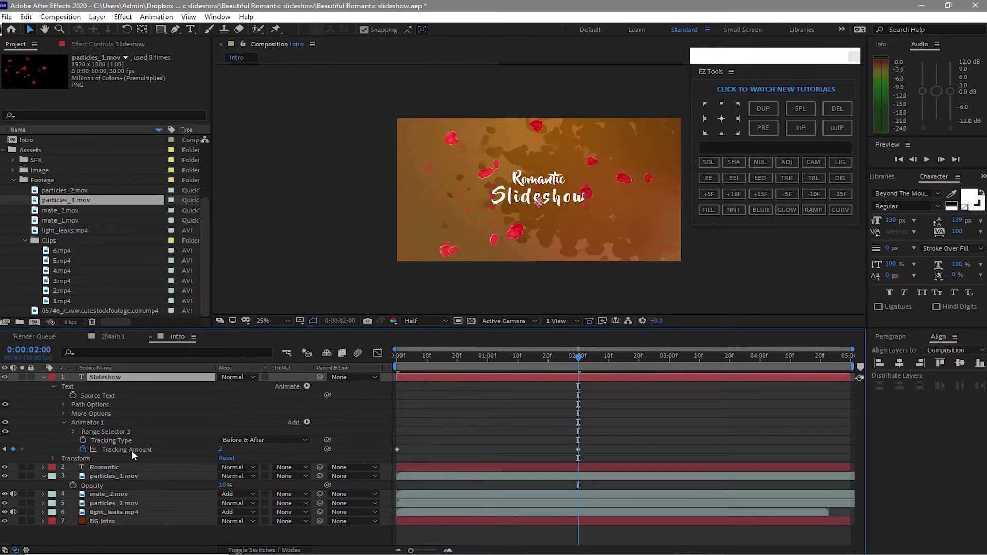
- Set the Romantic layer's opacity to 0% at 0:00:01:00 and keyframe it there
left_click(131, 468)
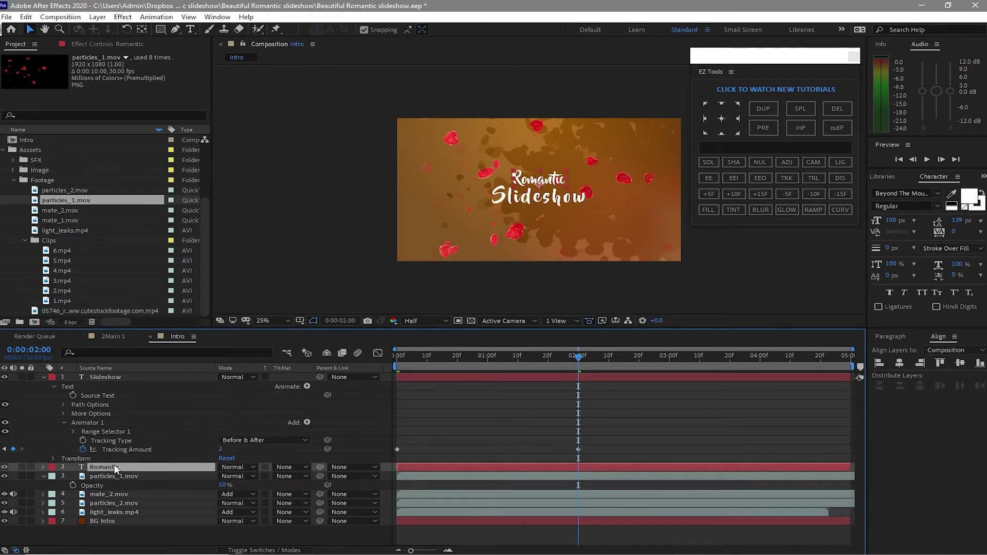
key("t")
left_click_drag(580, 356, 489, 369)
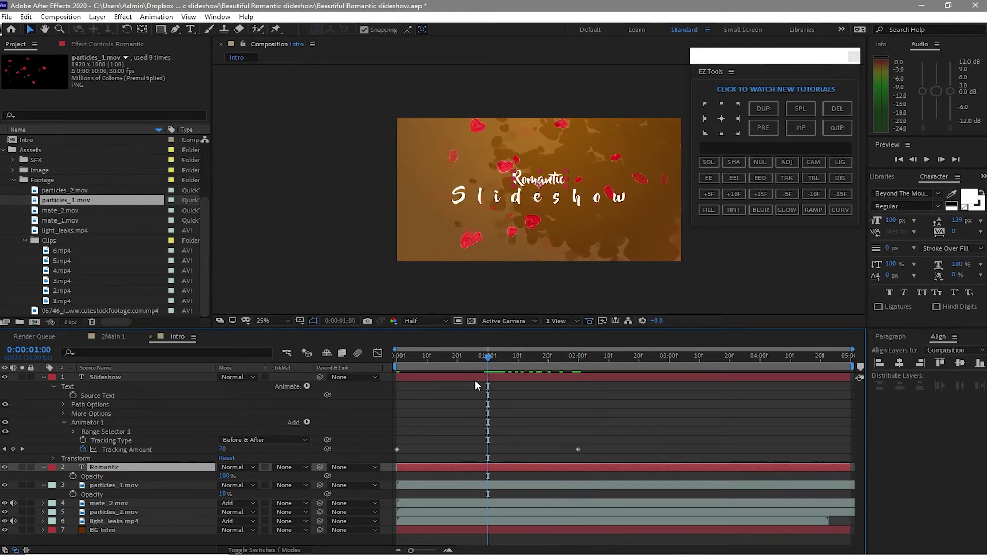
left_click(224, 477)
type("0")
key("Return")
left_click(72, 476)
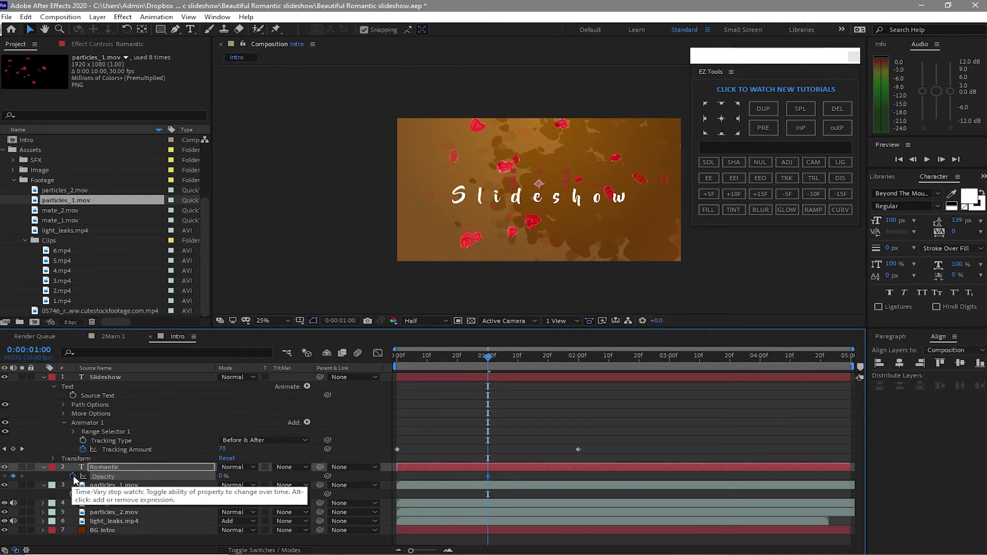
- Keyframe the Romantic layer's opacity at 100% at 0:00:02:00, then preview the title animation and collapse the layer properties
left_click(522, 357)
left_click_drag(523, 358, 578, 370)
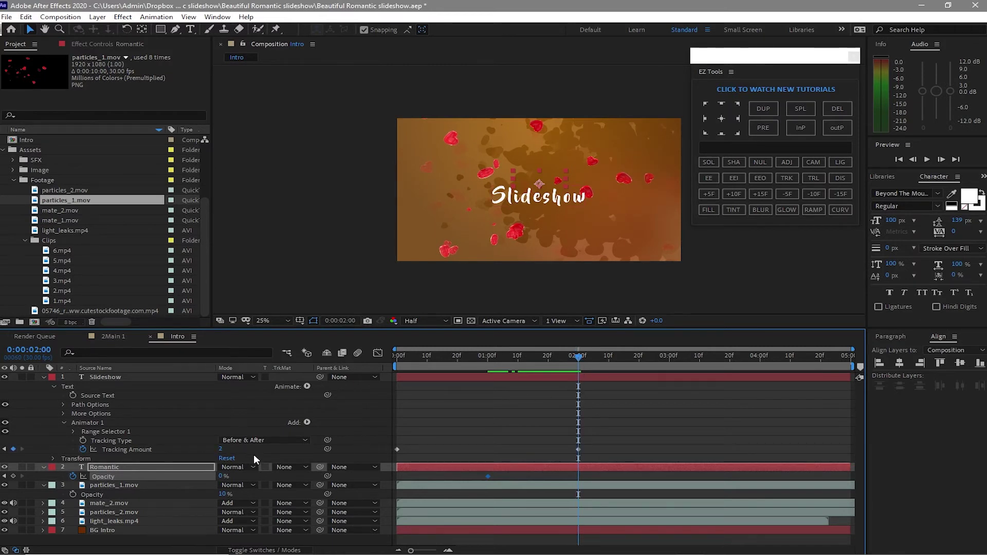
left_click_drag(221, 476, 273, 476)
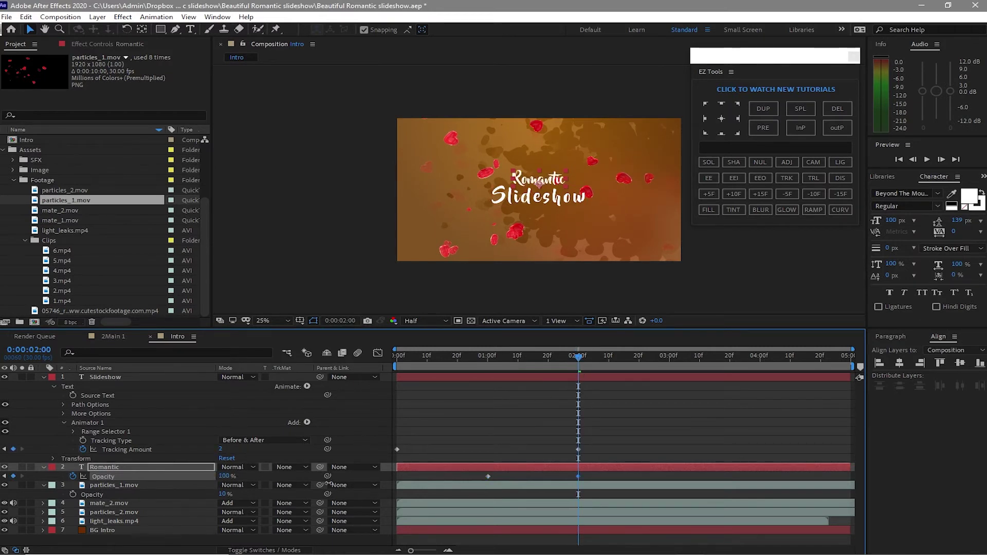
key("space")
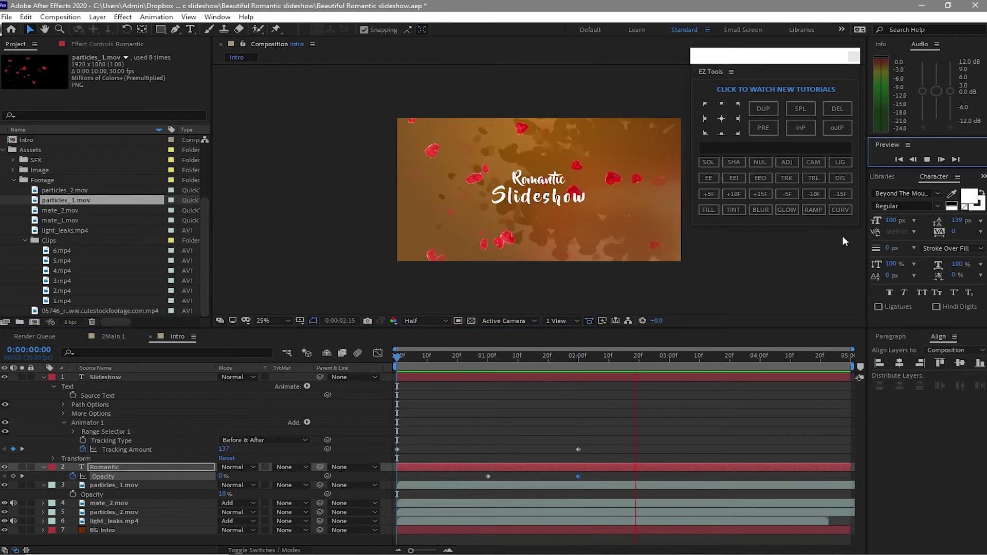
left_click(927, 159)
left_click(43, 377)
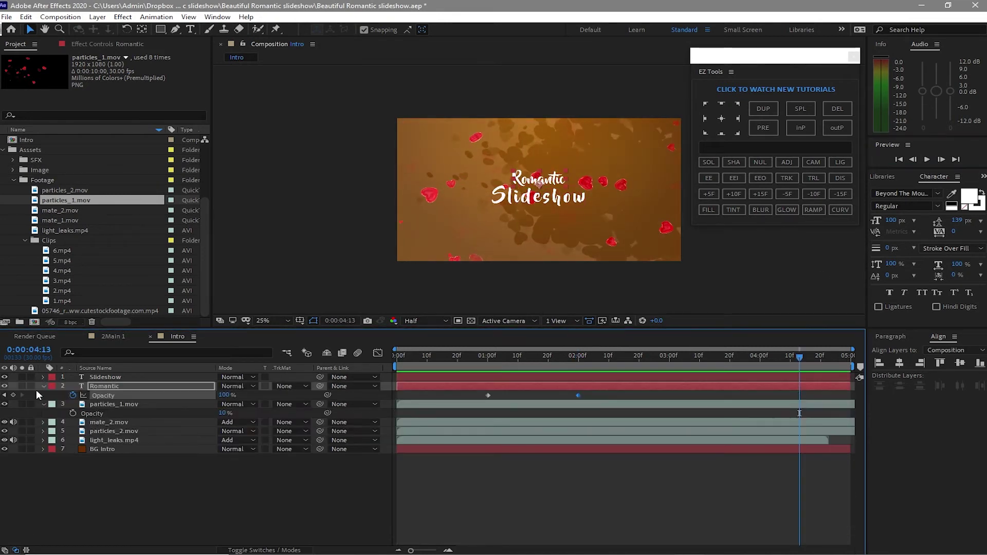
left_click(44, 405)
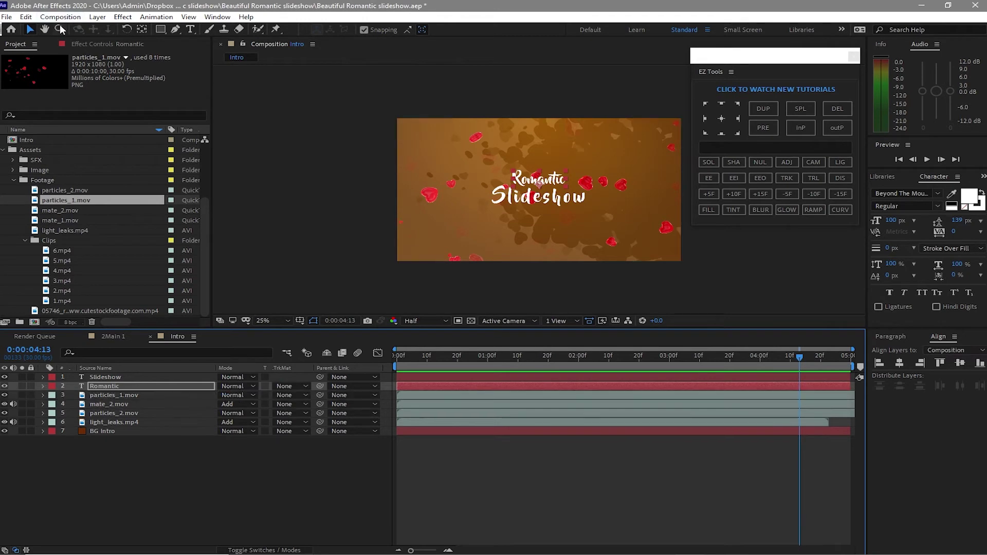
- Create a new 1920 x 1080 composition named Main Final with a duration of 0:01:00:00
left_click(60, 17)
left_click(82, 29)
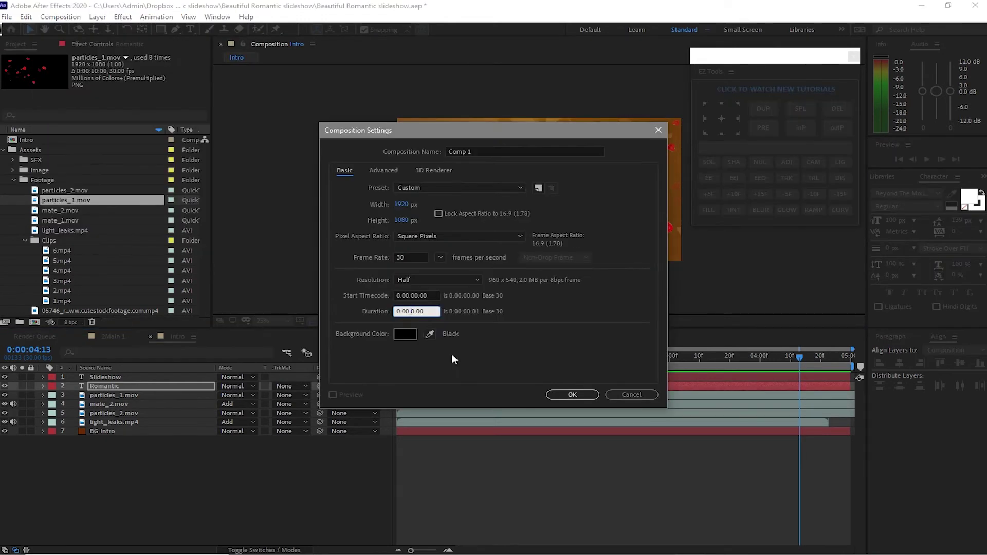
type("01")
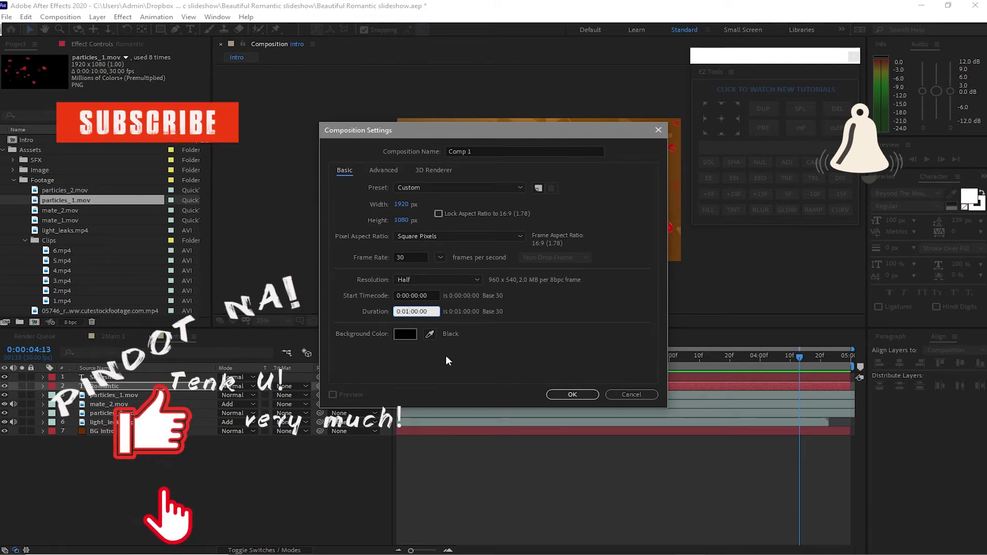
left_click_drag(475, 153, 447, 167)
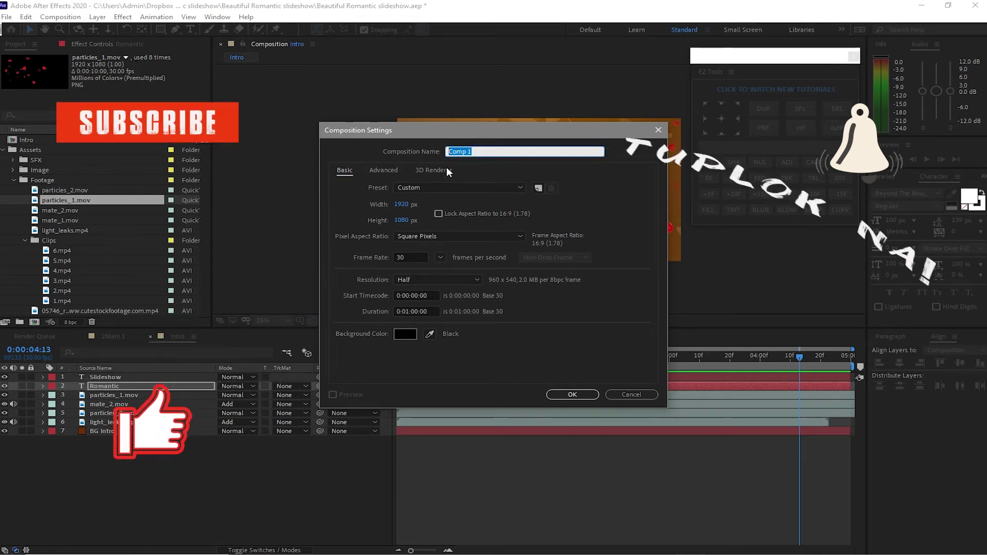
type("Mai")
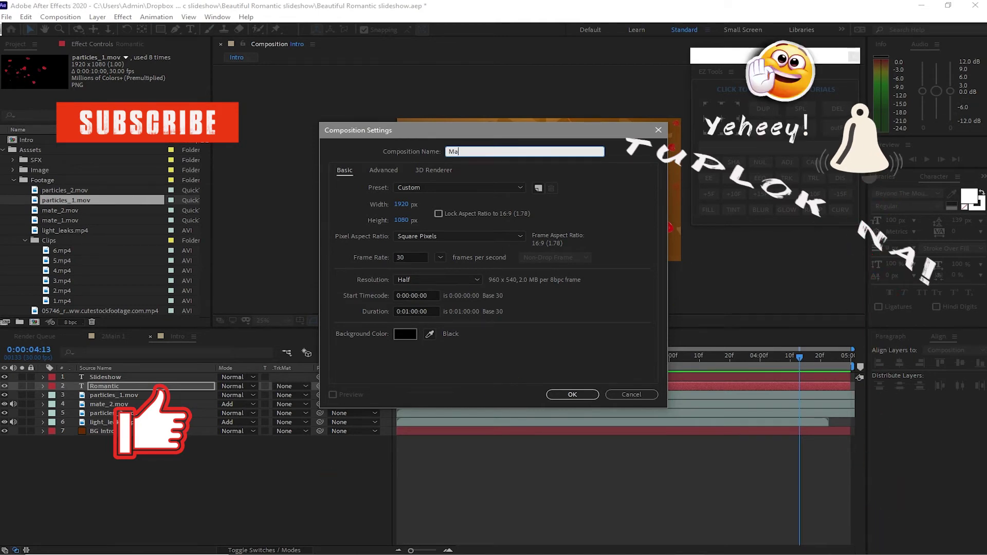
type("n F")
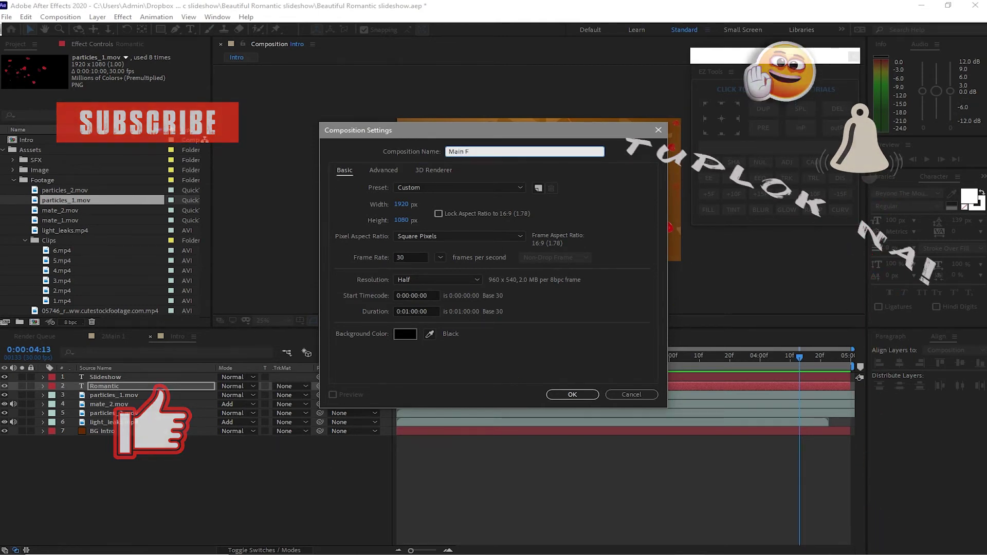
type("inal")
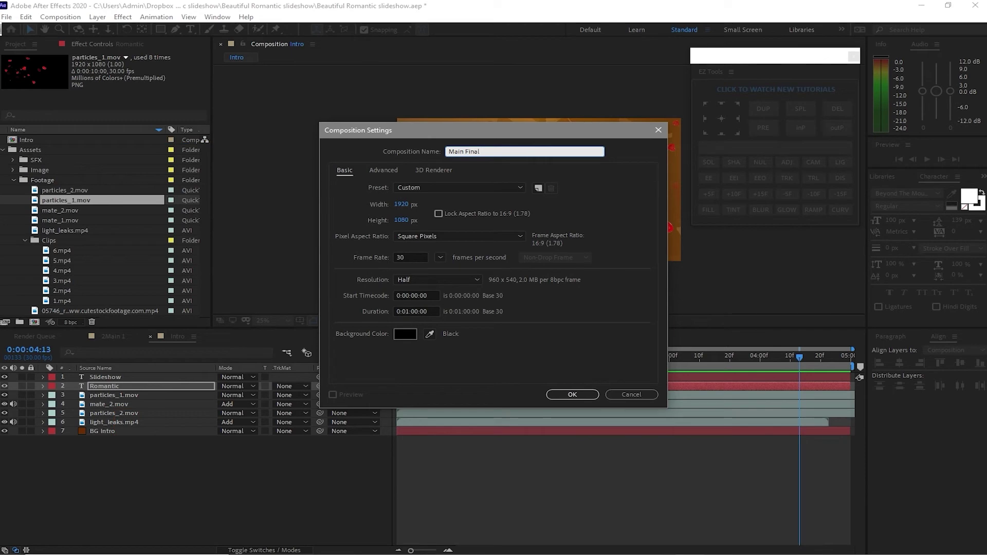
left_click(560, 393)
- Place the Intro composition in Main Final with the 2Main 1 composition from Scene 01 below it
left_click(15, 261)
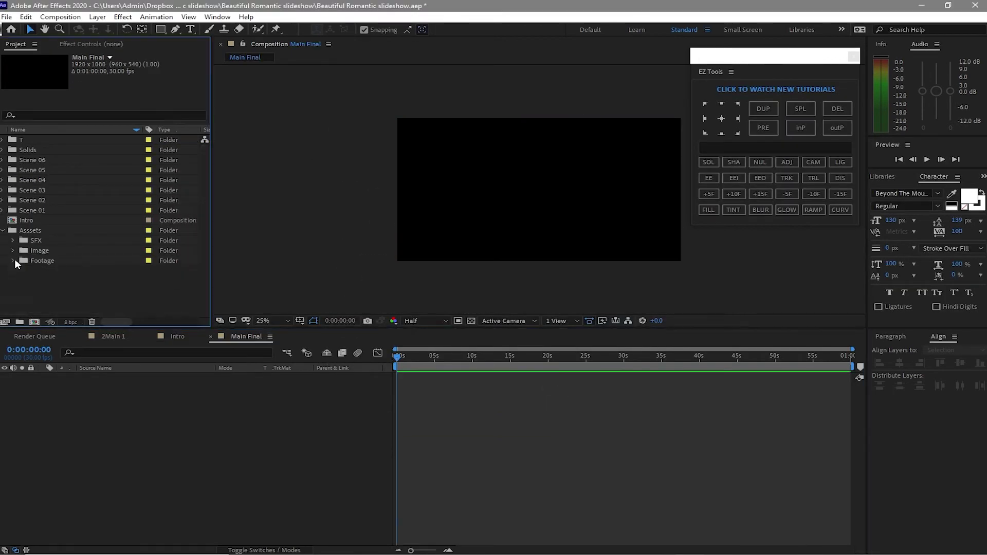
left_click(3, 232)
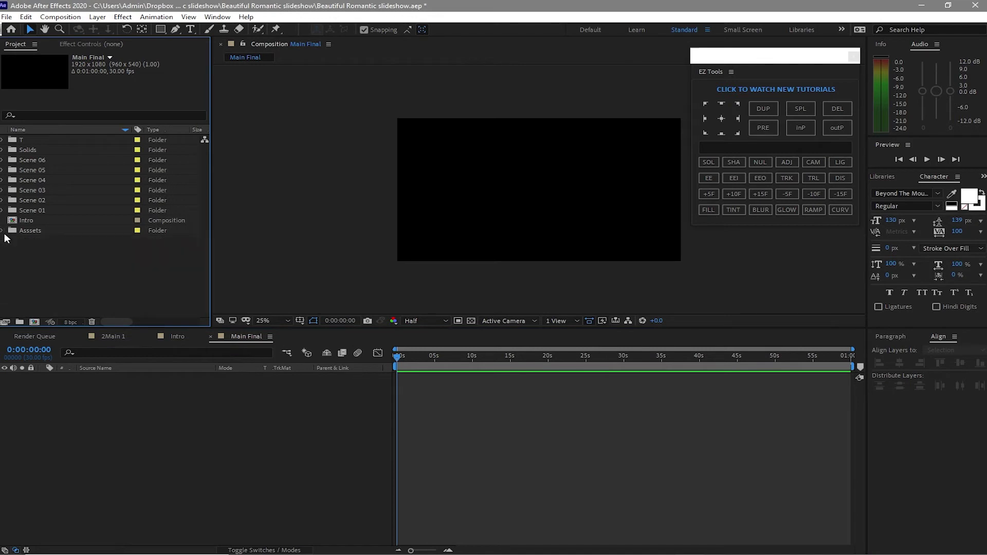
left_click_drag(26, 218, 57, 403)
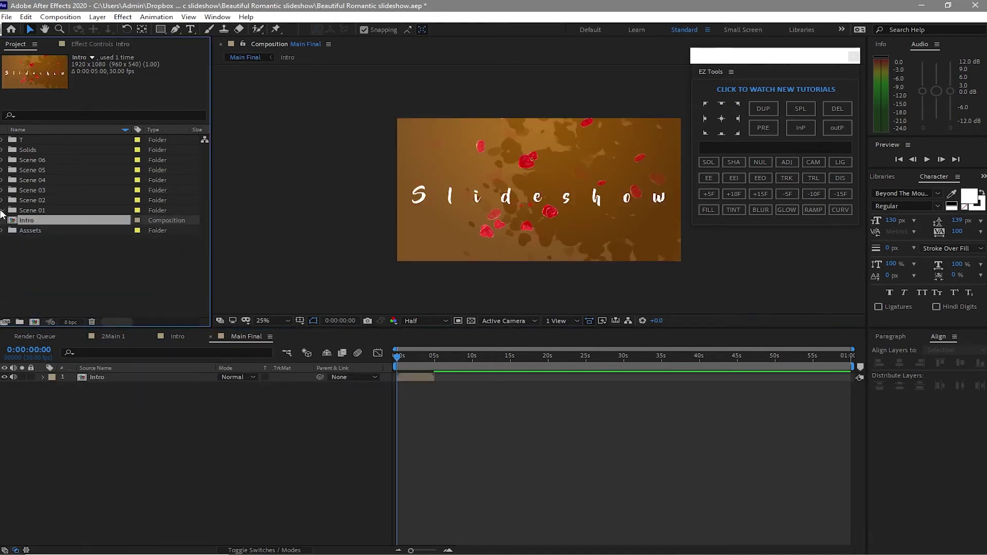
left_click(2, 210)
key("ctrl+slash")
- Add the 2Main 2, 2Main 3 and 2Main 4 compositions in order below 2Main 1 in Main Final
left_click(3, 200)
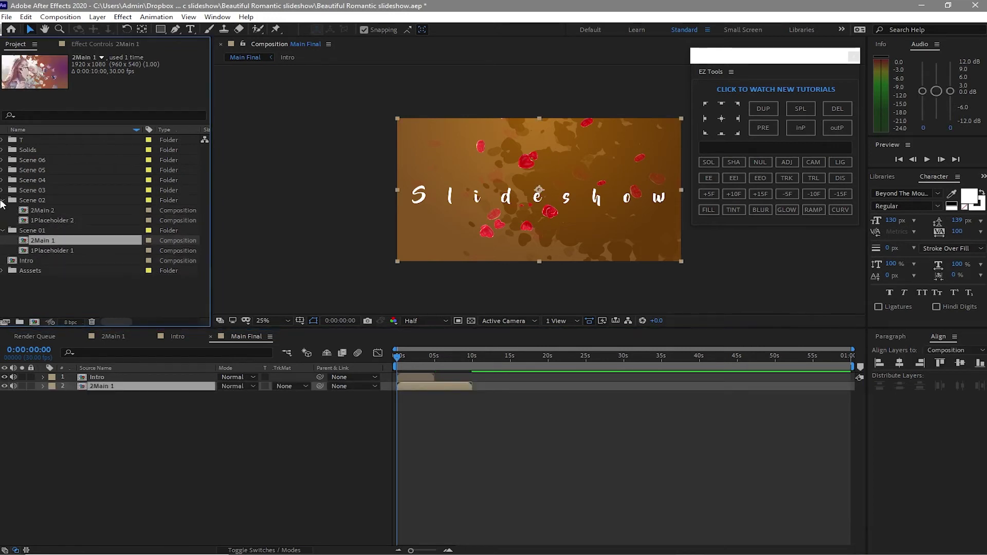
left_click_drag(23, 213, 73, 431)
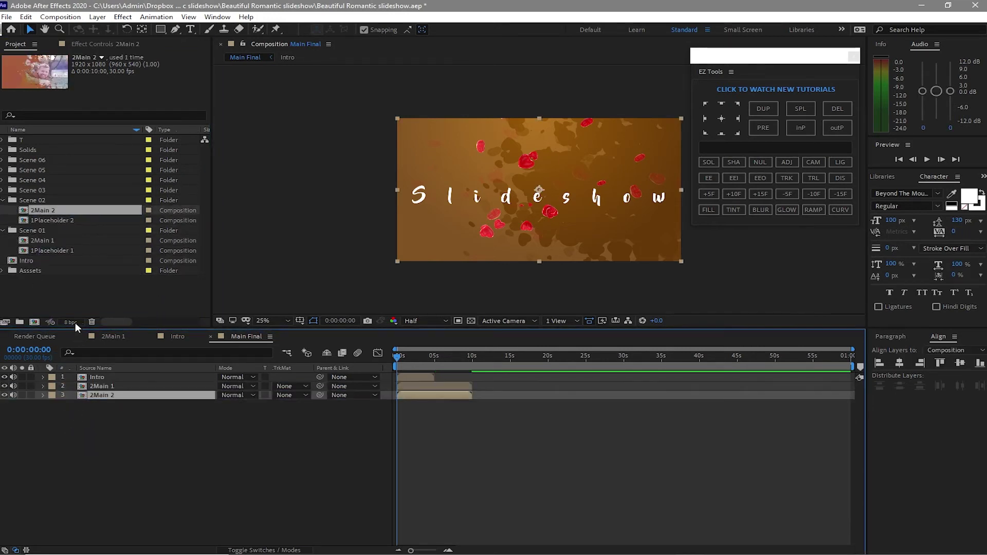
left_click(3, 191)
left_click_drag(25, 201, 49, 419)
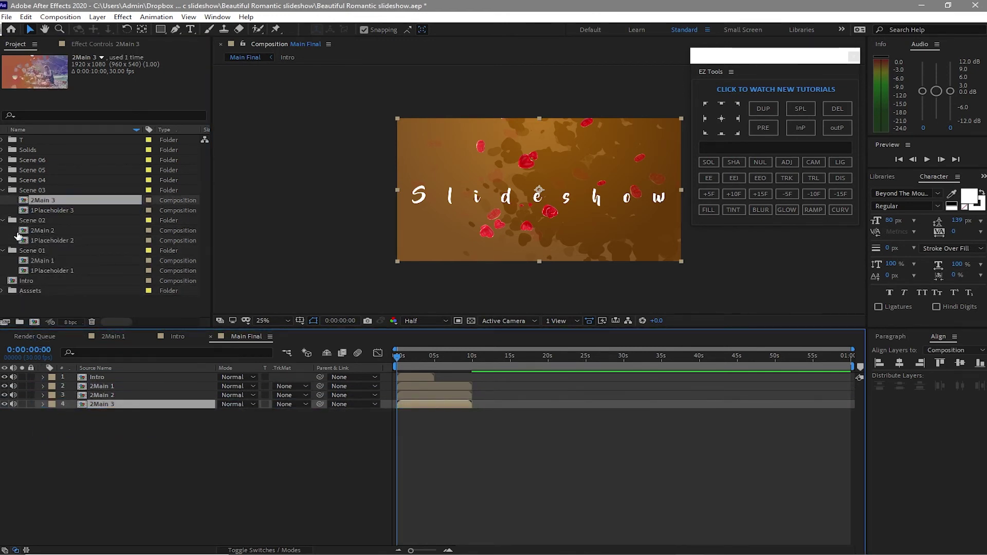
left_click(3, 181)
left_click_drag(32, 190, 95, 457)
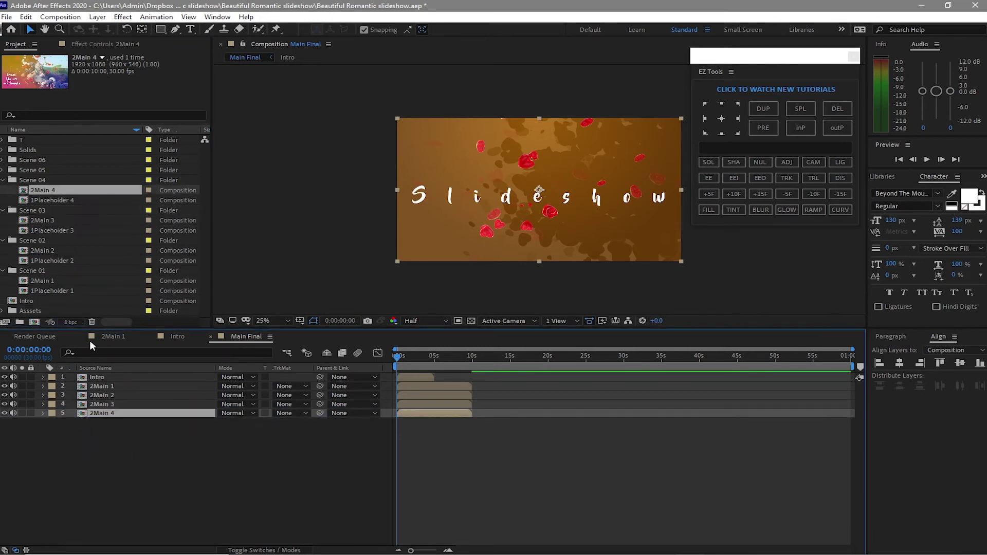
- Add the 2Main 5 and 2Main 6 compositions from Scene 05 and Scene 06 below 2Main 4 in Main Final
left_click(3, 160)
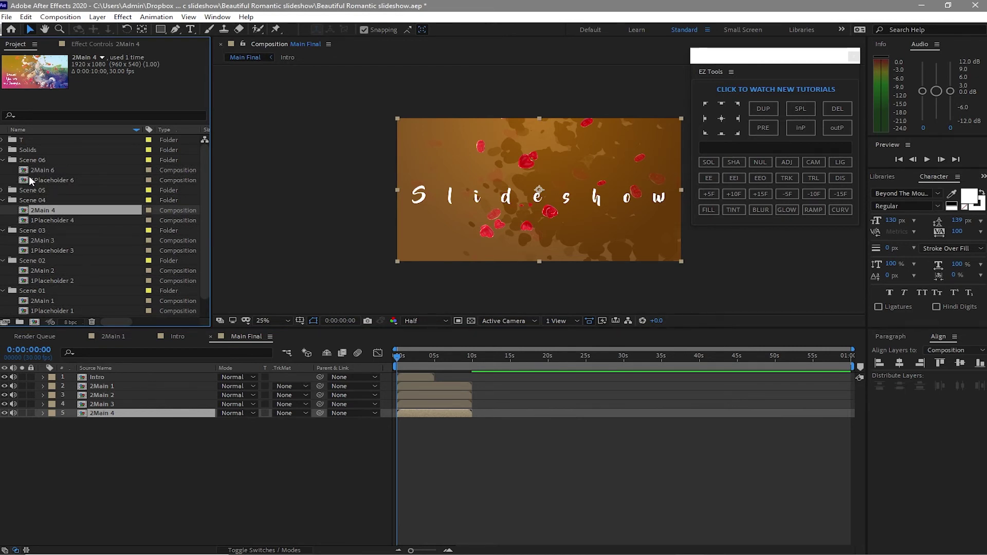
double_click(31, 161)
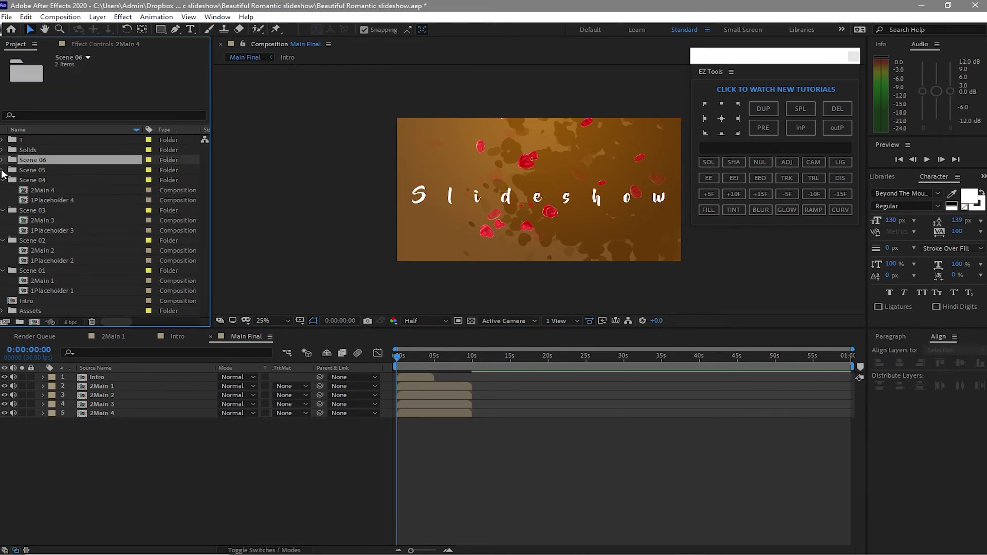
left_click(3, 170)
left_click_drag(44, 180, 72, 436)
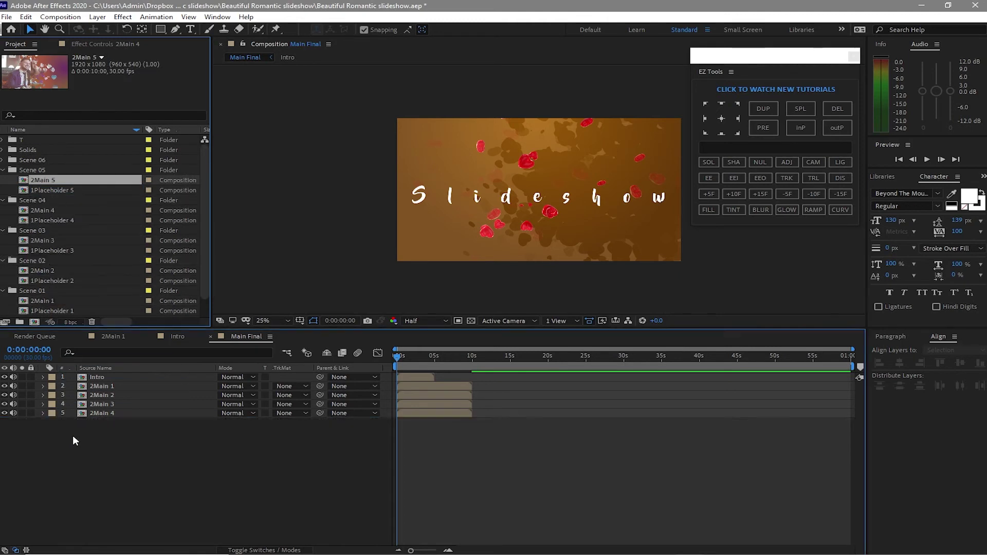
left_click(2, 159)
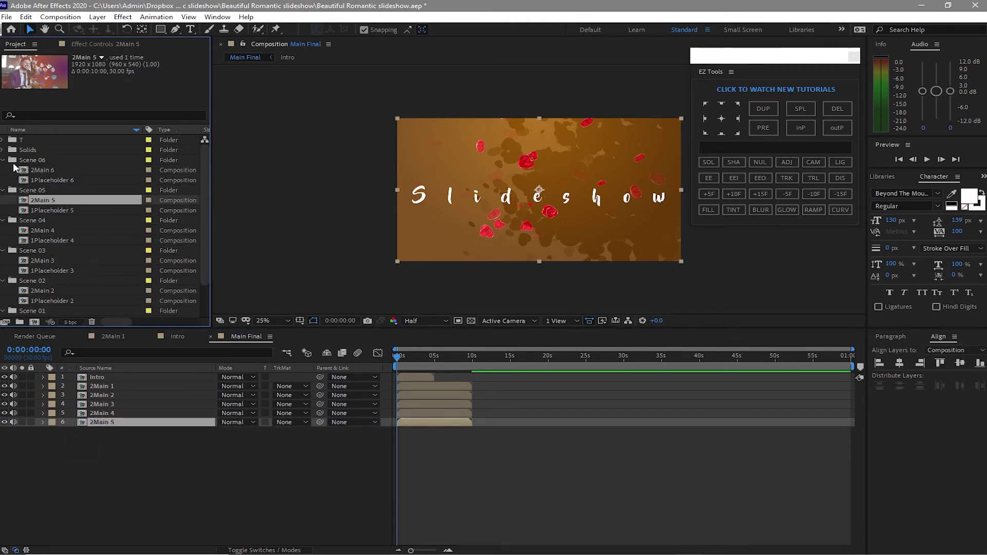
left_click_drag(23, 170, 49, 446)
- Collapse all the scene folders, from Scene 06 to Scene 01, in the project
left_click(3, 160)
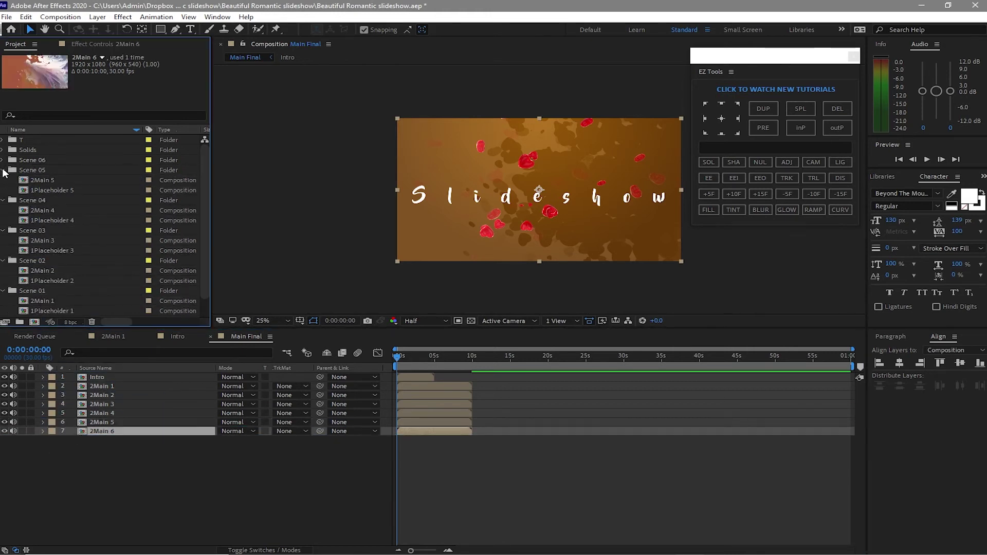
left_click(2, 170)
left_click(2, 180)
left_click(2, 190)
left_click(3, 200)
left_click(3, 211)
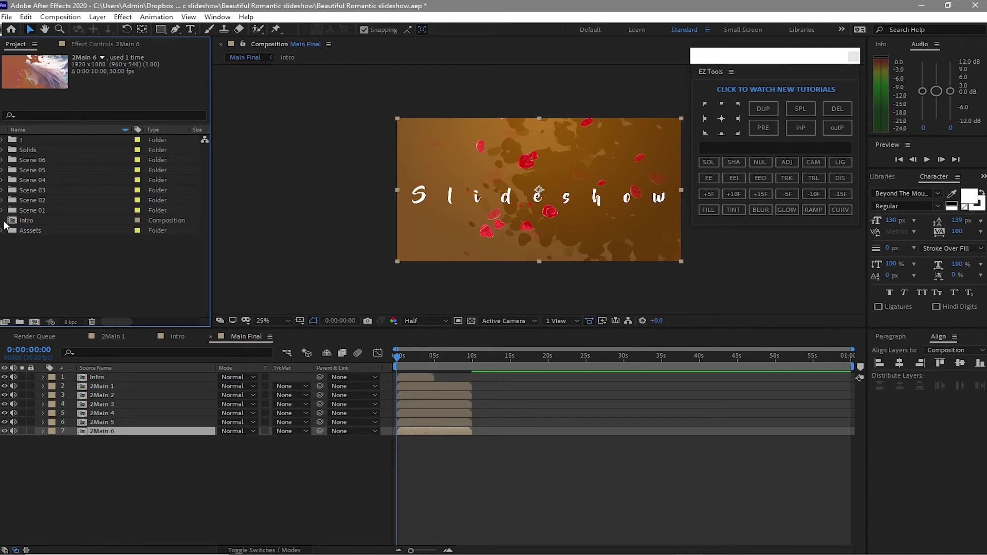
- Set the Intro composition's duration to 0:00:06:00
left_click(186, 333)
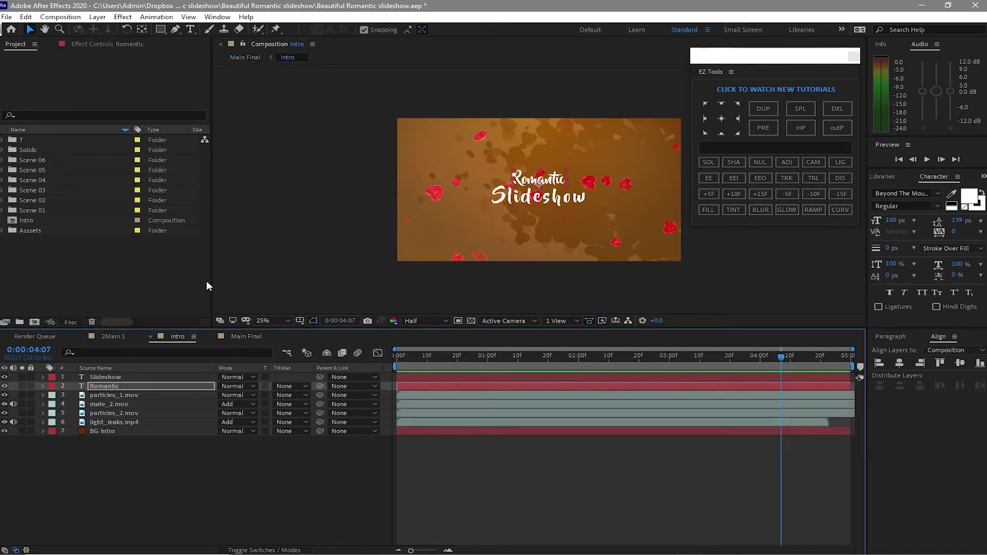
left_click(67, 19)
left_click(96, 50)
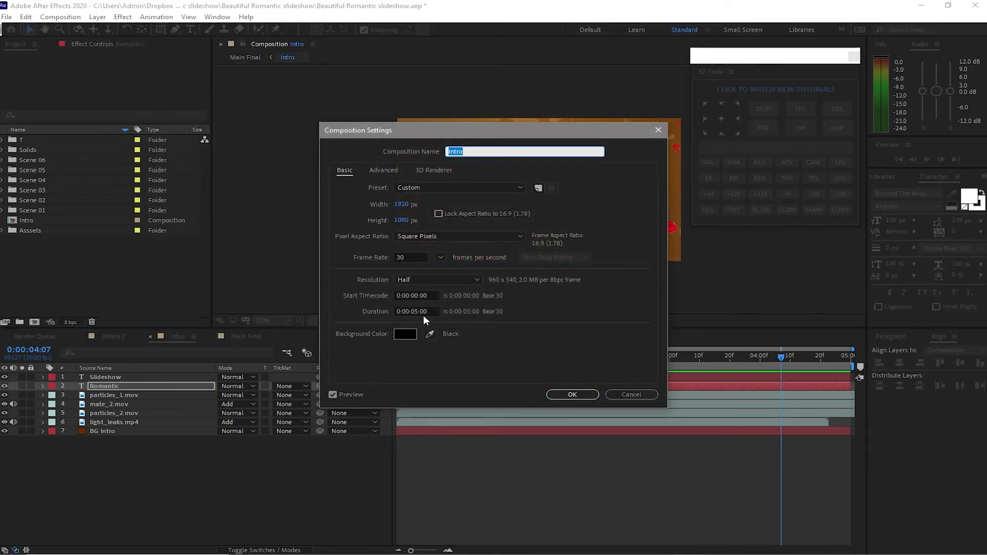
left_click(419, 311)
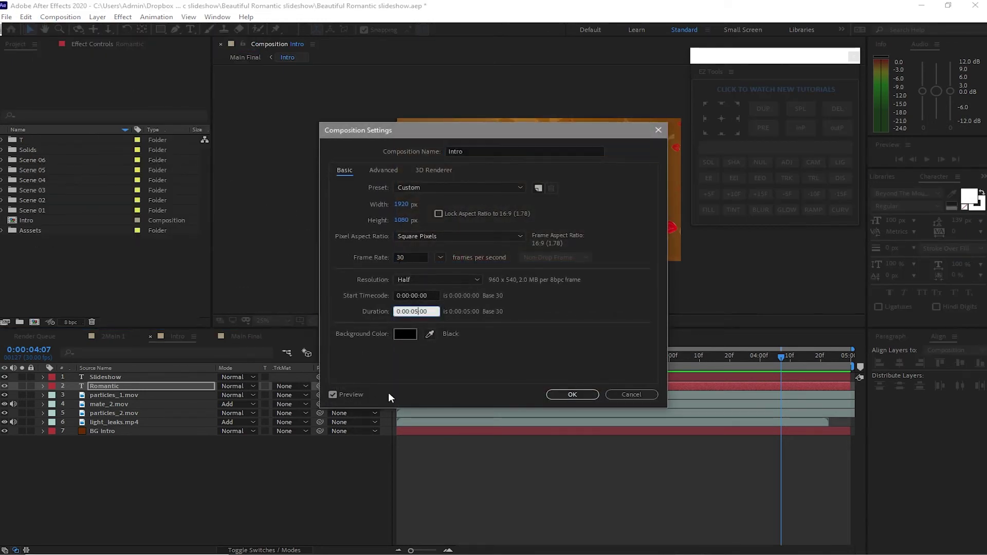
key("BackSpace")
type("6")
left_click(563, 394)
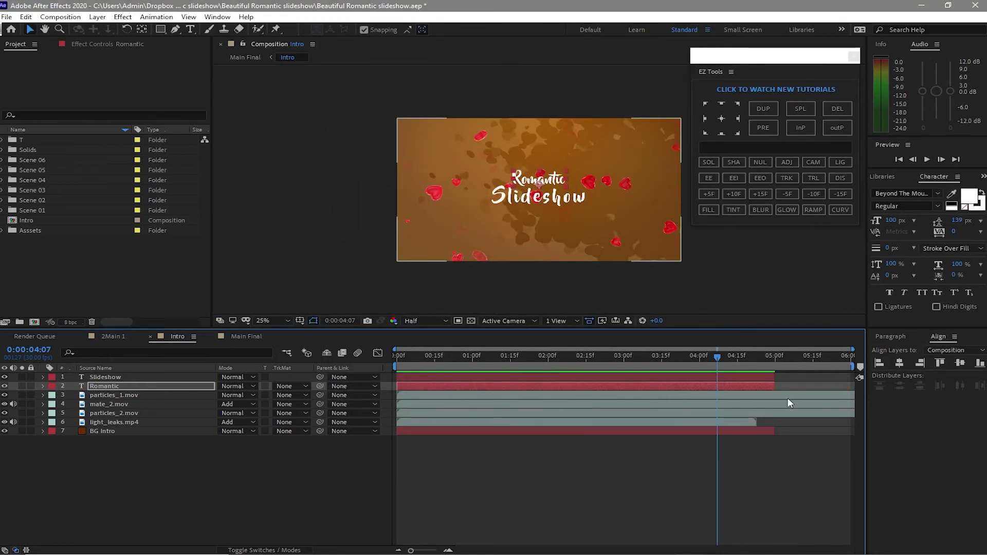
- Extend the Slideshow, Romantic and BG Intro layers to the end of the Intro composition
left_click_drag(776, 379, 852, 379)
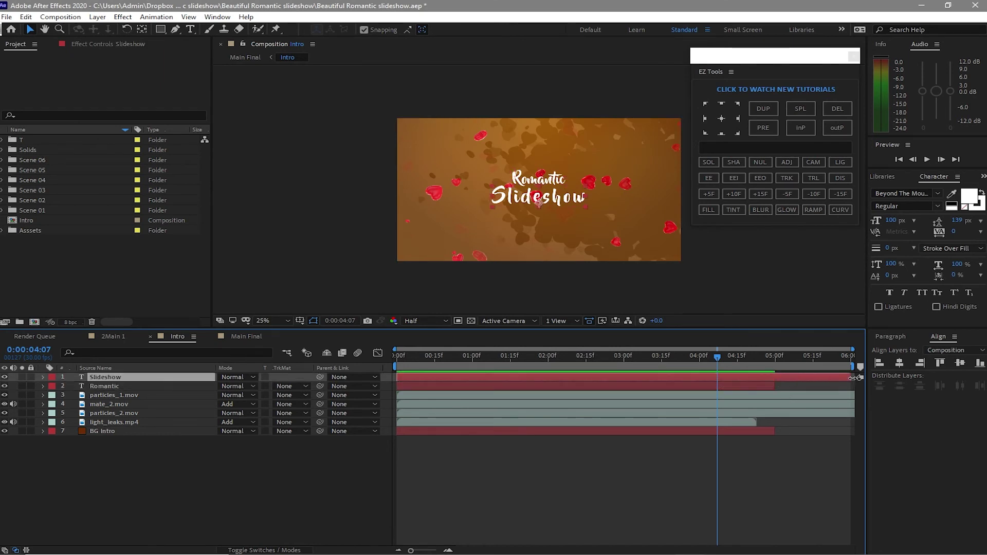
left_click_drag(772, 388, 851, 394)
left_click(852, 395)
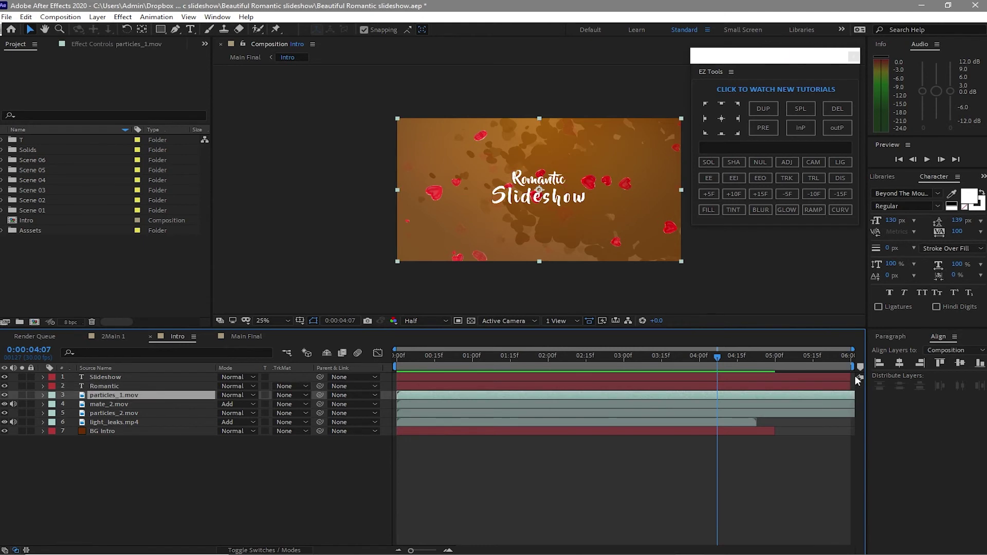
left_click(850, 386)
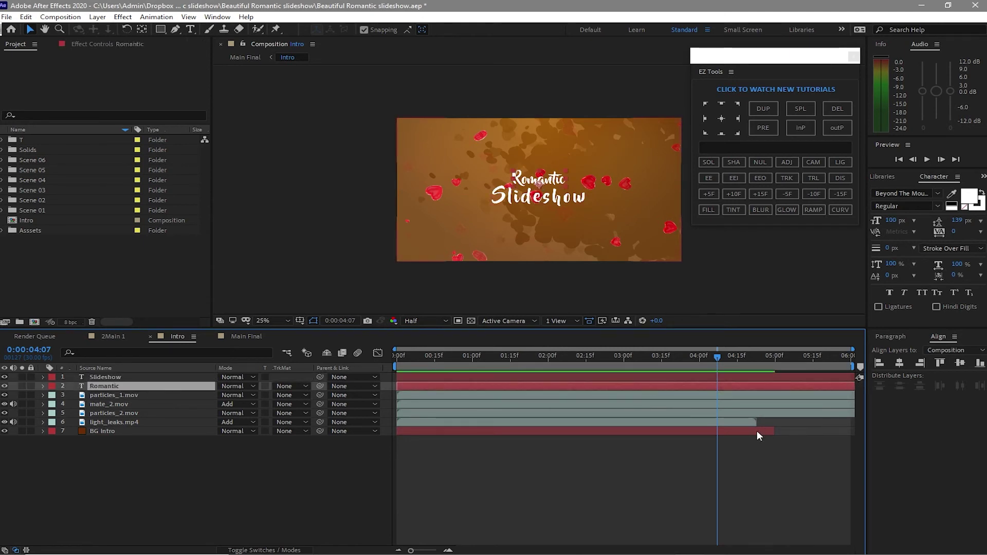
left_click_drag(771, 431, 852, 431)
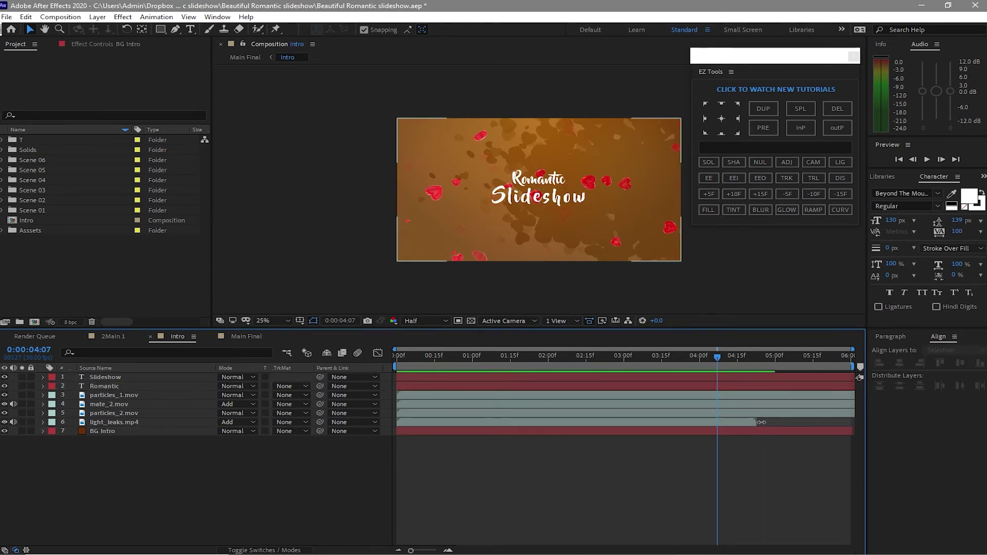
- Extend the Intro layer in Main Final to its full 6 seconds and start the 2Main 1 layer at 0:00:05:02
left_click(252, 340)
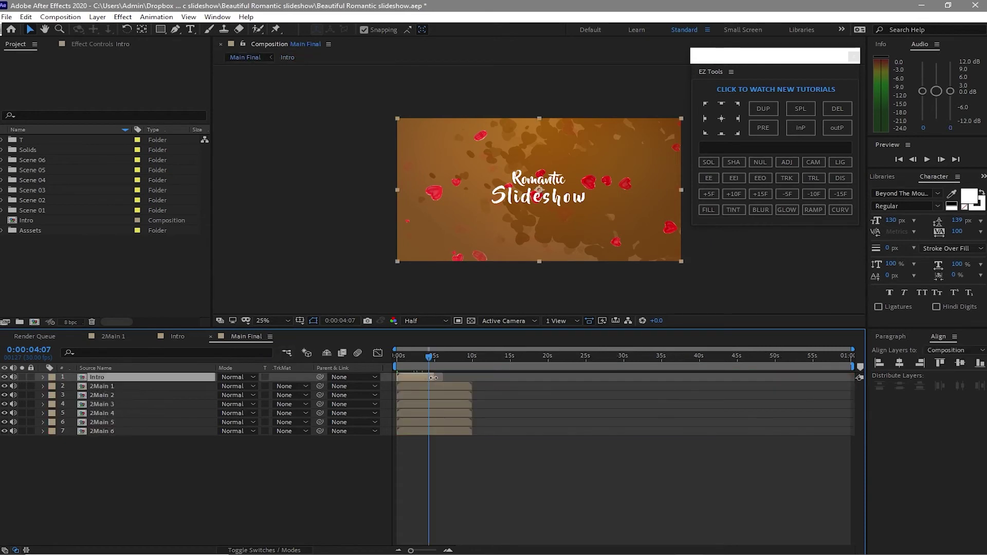
left_click_drag(435, 378, 441, 378)
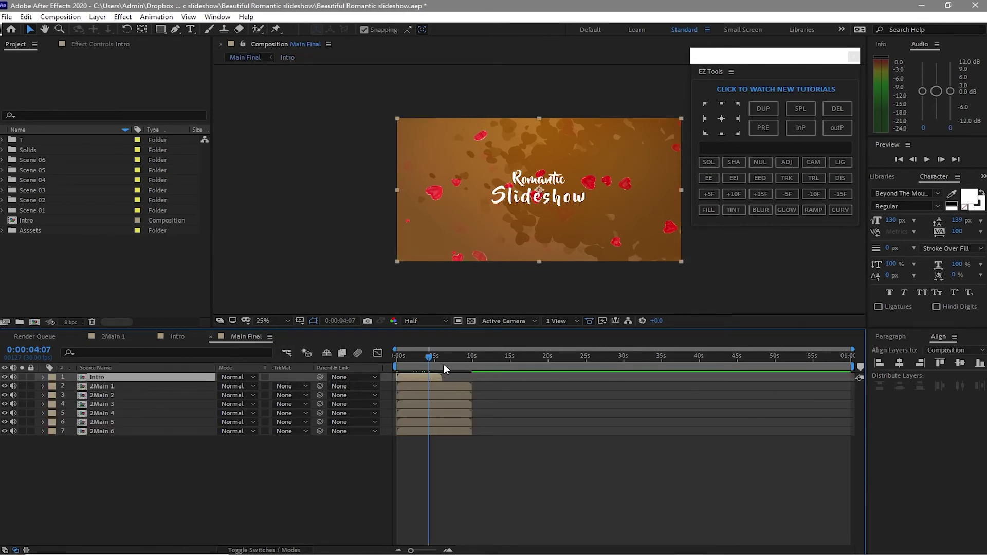
left_click(434, 359)
left_click_drag(434, 359, 437, 360)
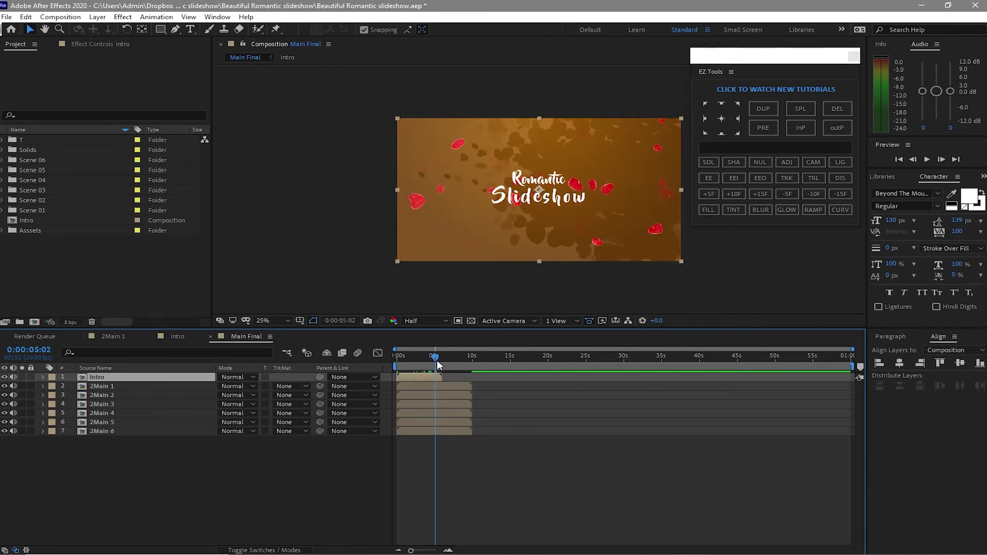
left_click(418, 389)
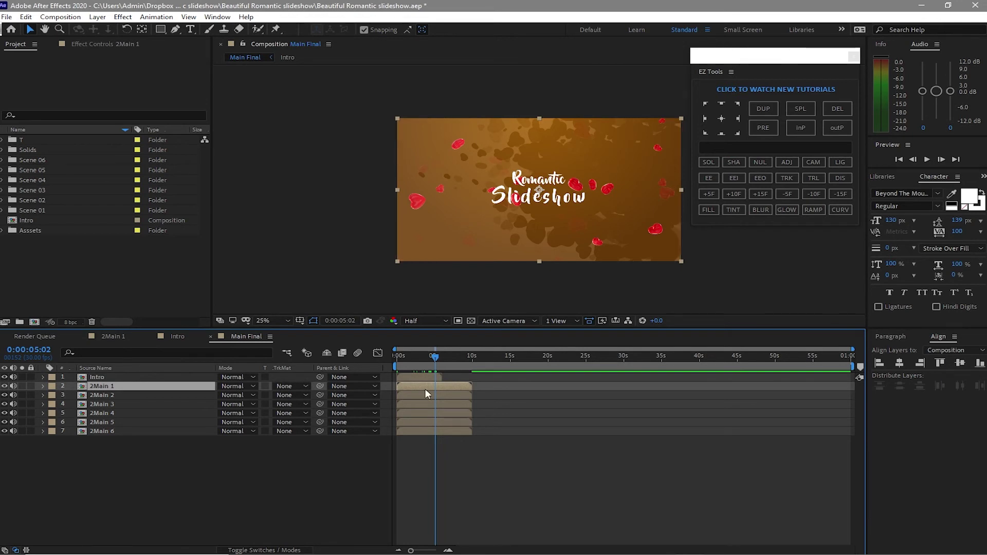
key("bracketleft")
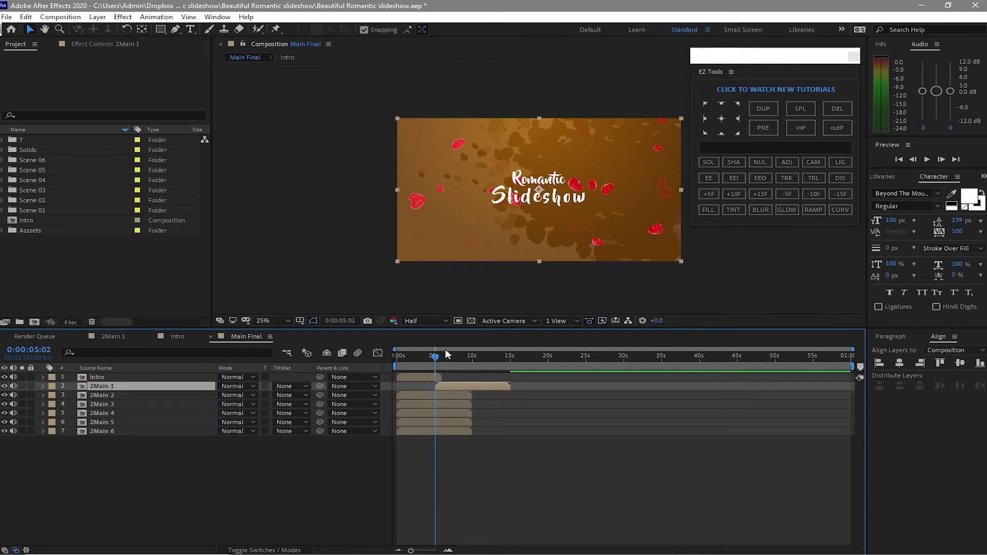
- Start the 2Main 2 layer at 0:00:14:00 and the 2Main 3 layer at 0:00:23:00 in Main Final
left_click_drag(436, 358, 504, 380)
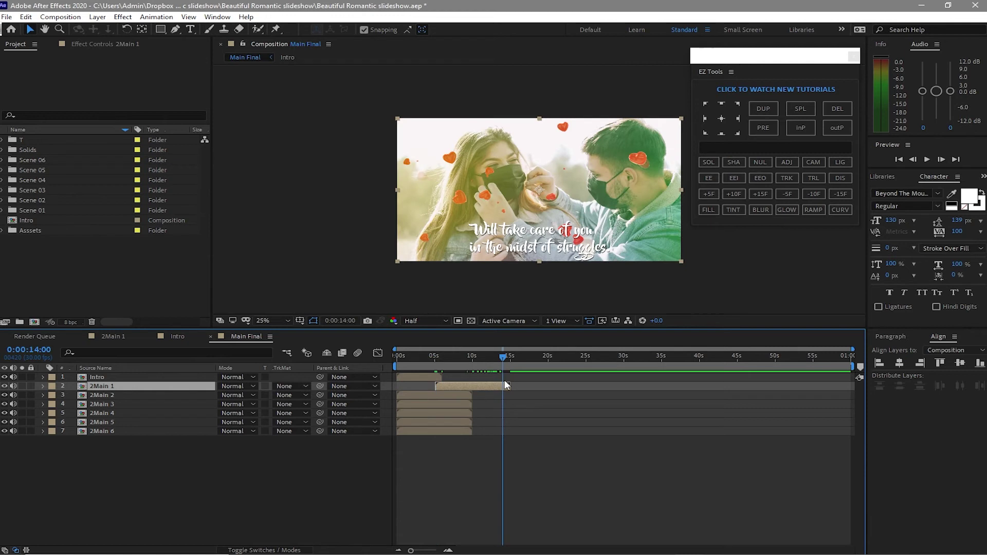
left_click(452, 396)
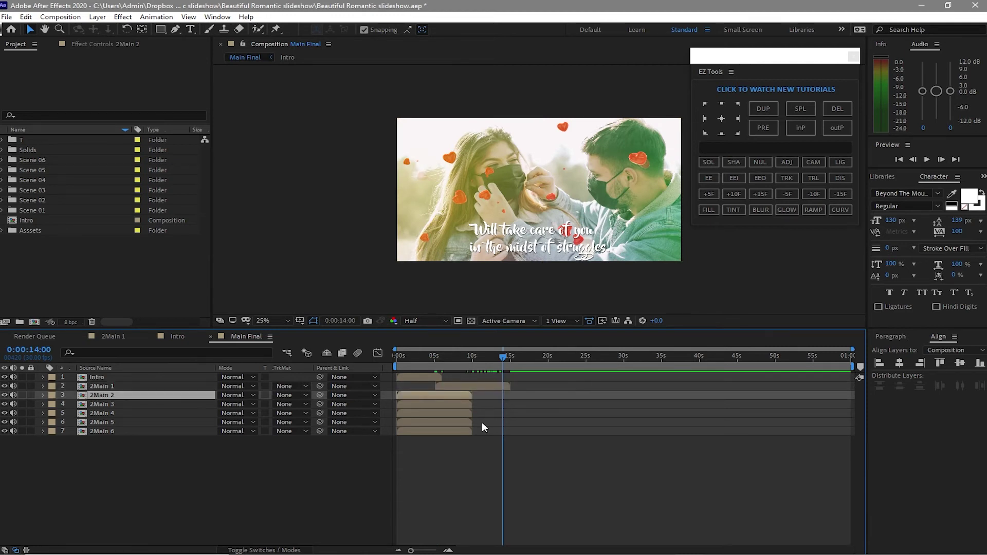
key("bracketleft")
left_click(567, 358)
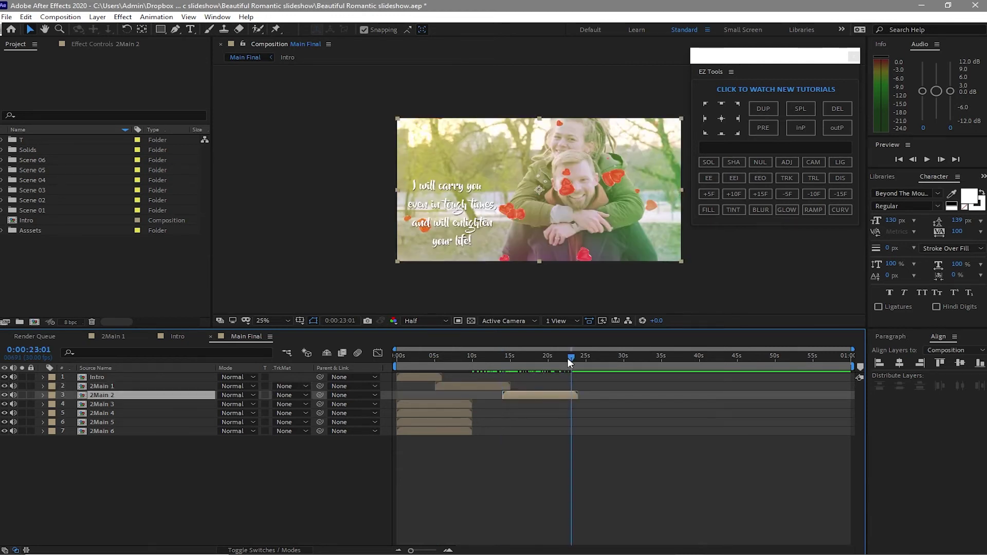
left_click_drag(566, 360, 567, 360)
left_click(464, 404)
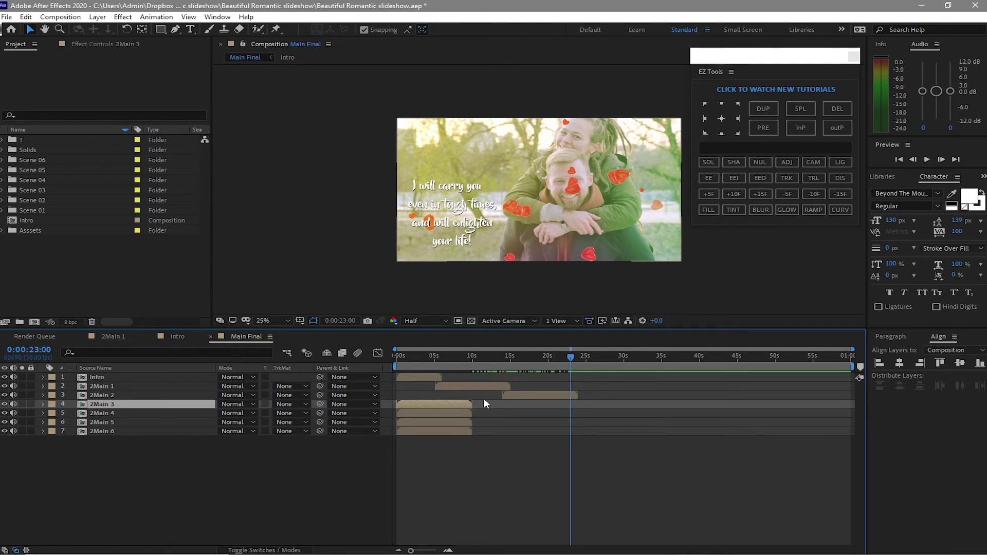
key("bracketleft")
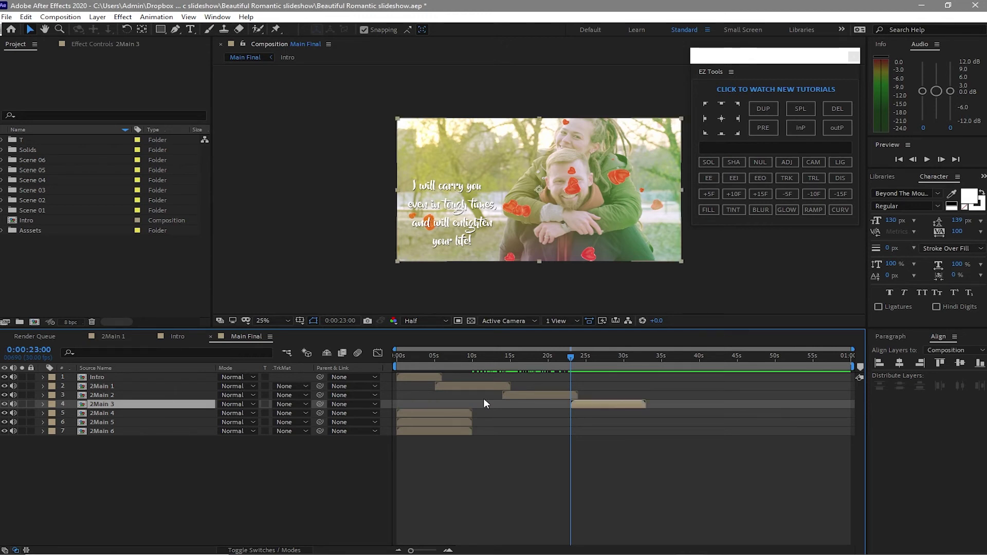
- Start the 2Main 4 layer at 0:00:32:00 and the 2Main 5 layer at 0:00:41:00 in Main Final
left_click(643, 356)
left_click_drag(644, 356, 639, 357)
key("ctrl+Down")
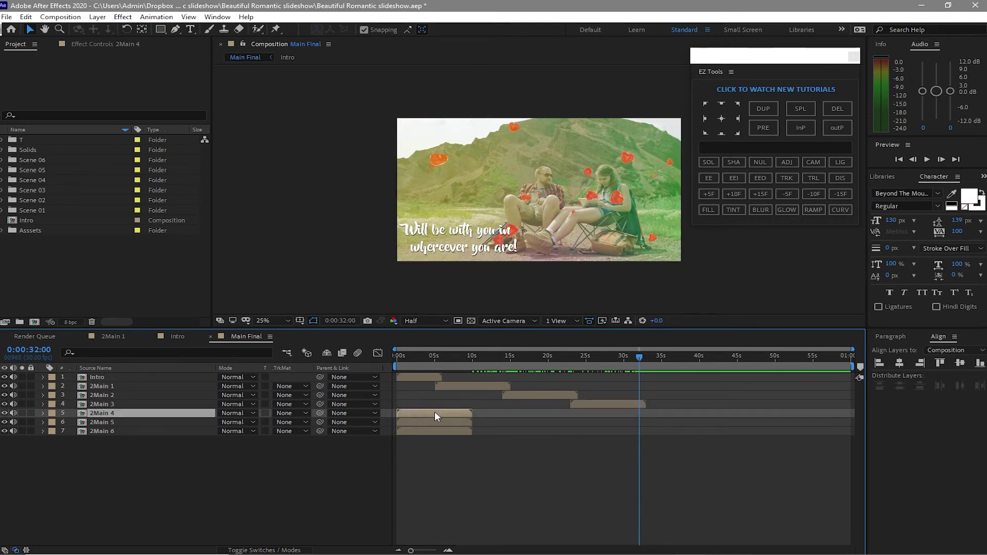
key("bracketleft")
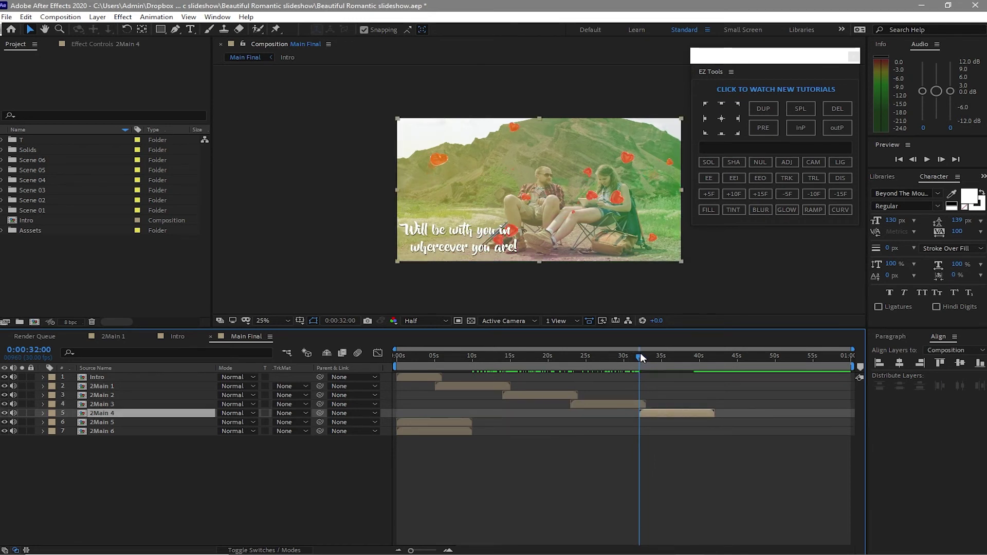
left_click_drag(641, 352, 708, 366)
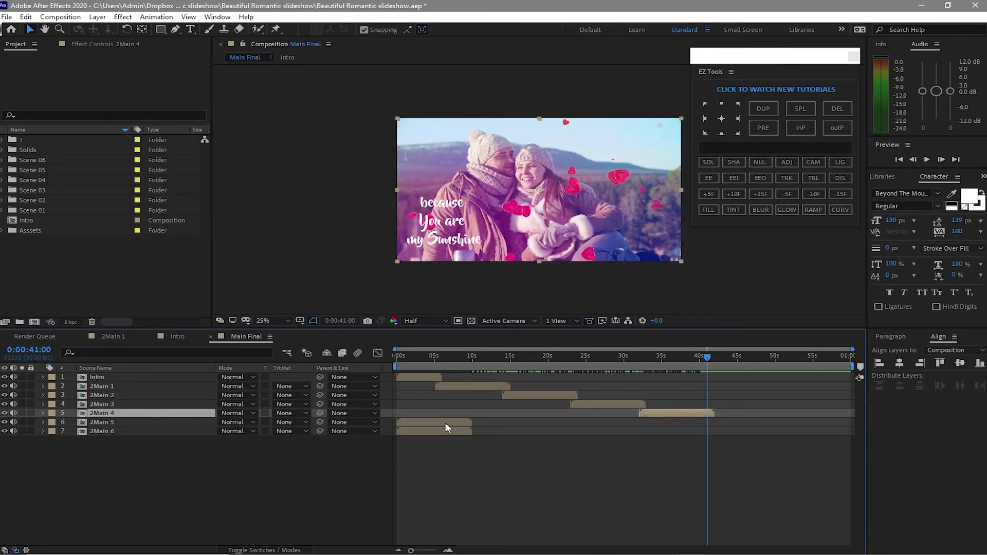
left_click(445, 422)
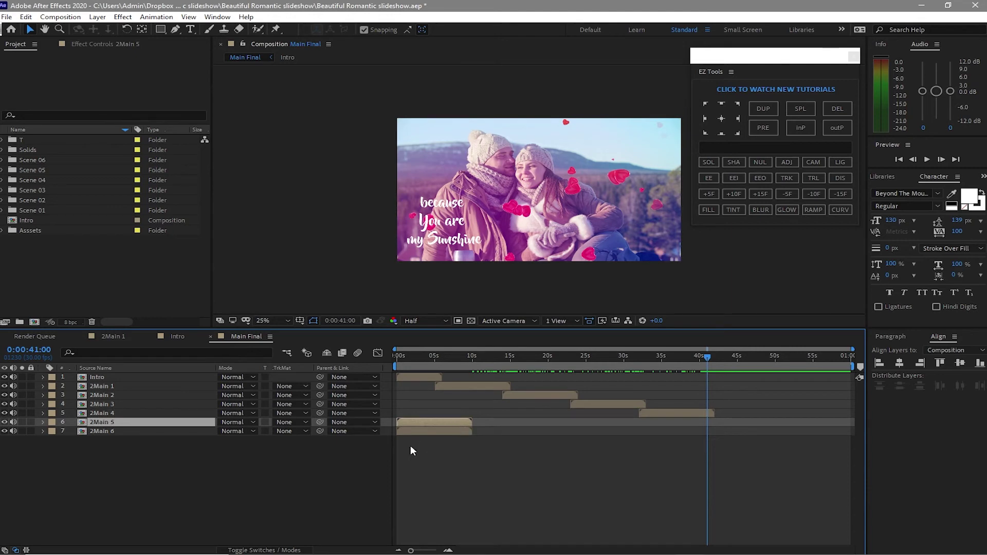
key("bracketleft")
- Start the 2Main 6 layer at 0:00:50:00 in Main Final
left_click_drag(708, 381, 744, 379)
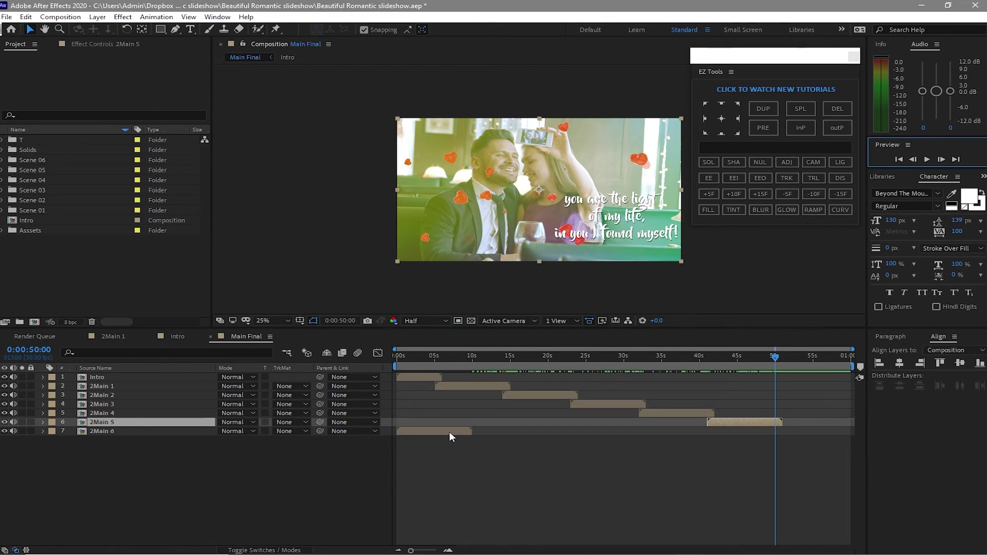
left_click(449, 432)
key("bracketleft")
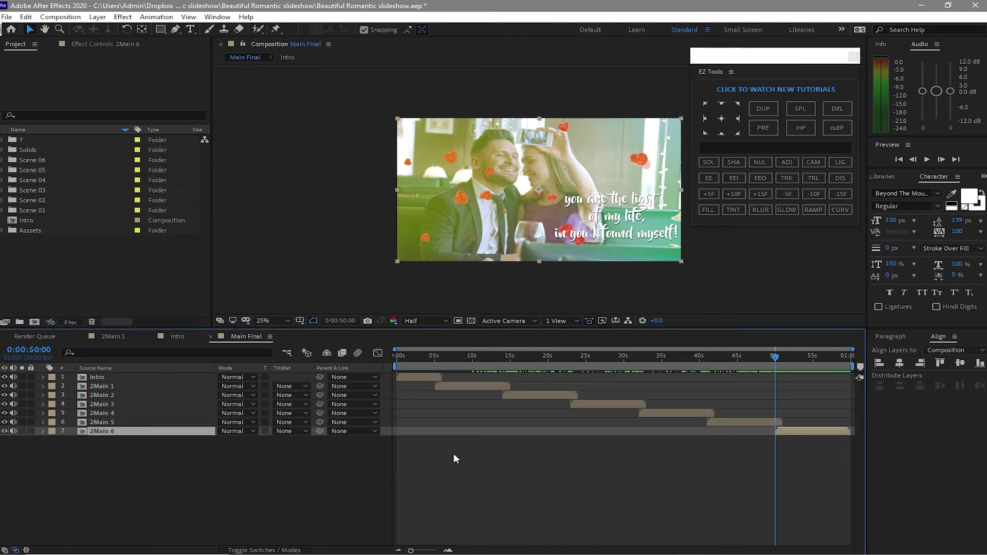
- Reveal the opacity of all seven Main Final layers and keyframe the Intro layer's opacity at 100% at 0:00:05:02
left_click_drag(89, 463, 101, 384)
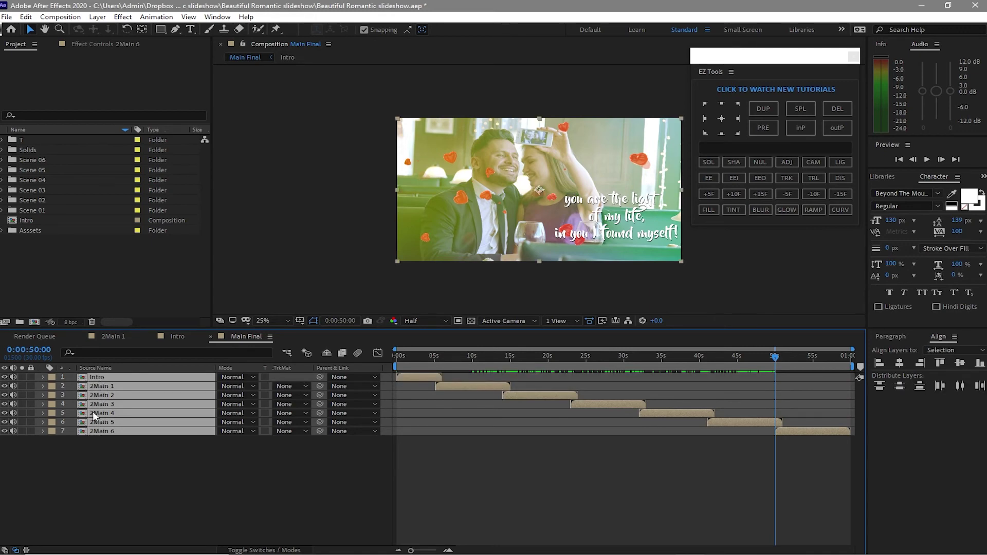
key("t")
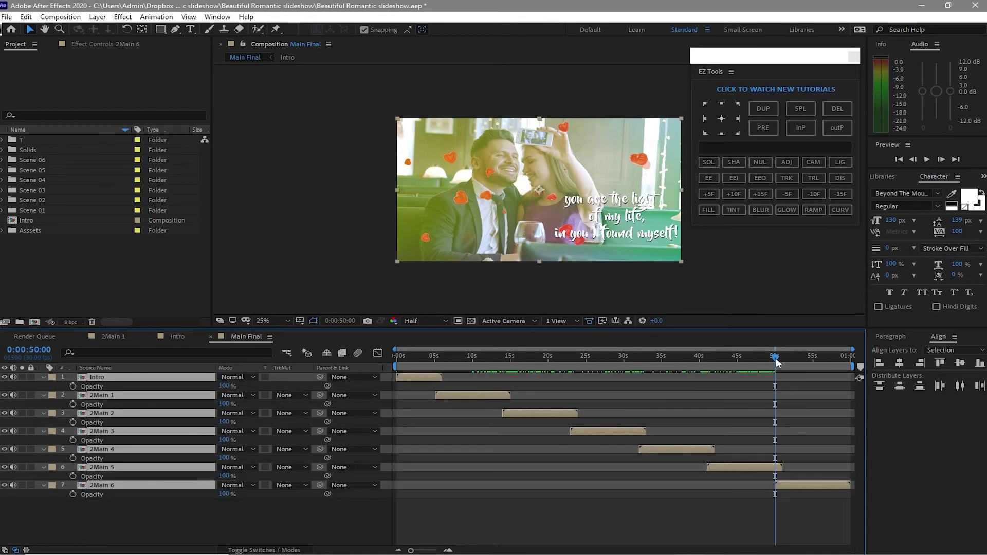
left_click_drag(776, 361, 436, 383)
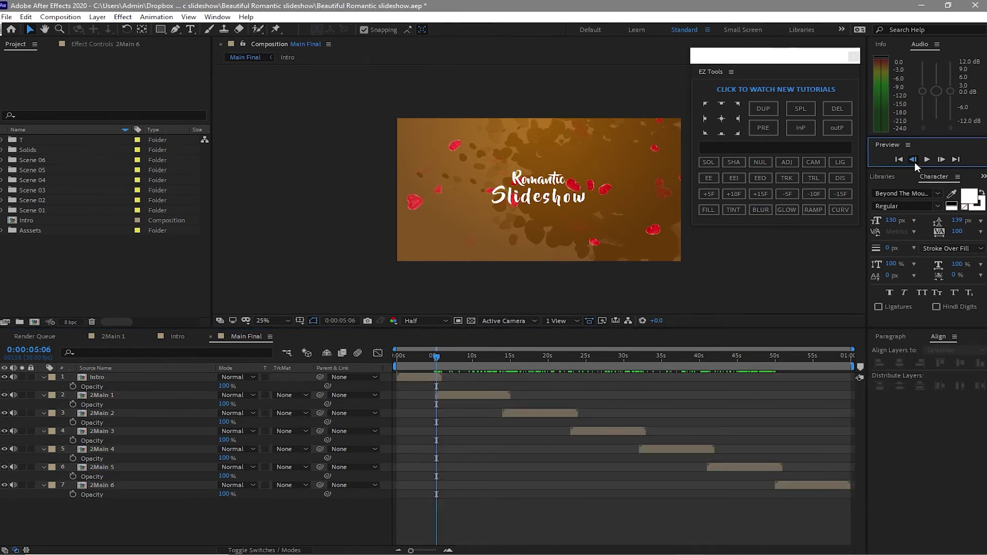
left_click(913, 161)
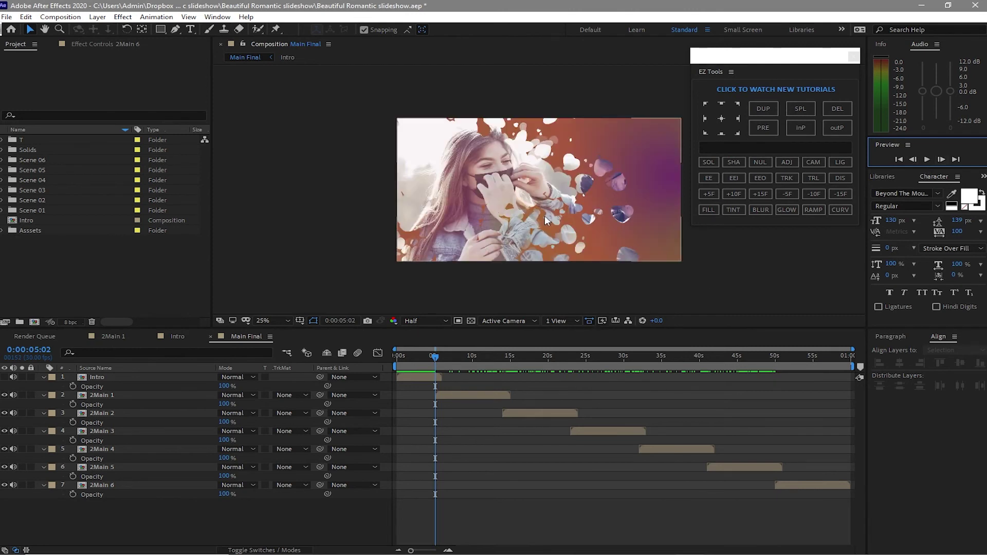
left_click(73, 387)
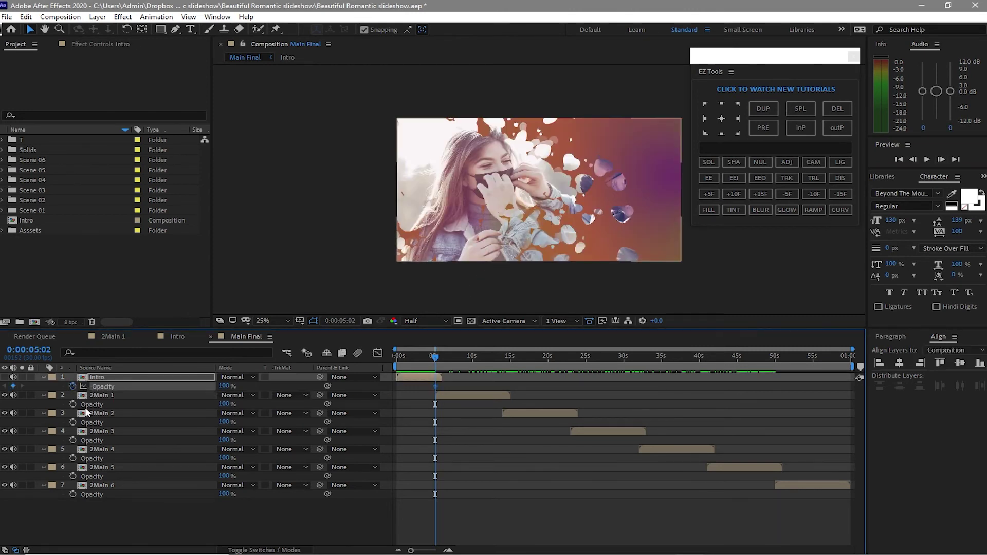
- Keyframe 2Main 1's opacity from 0% at 0:00:05:02 to 100% at 0:00:06:02, and the Intro layer's opacity at 0% at 0:00:06:02
left_click(73, 405)
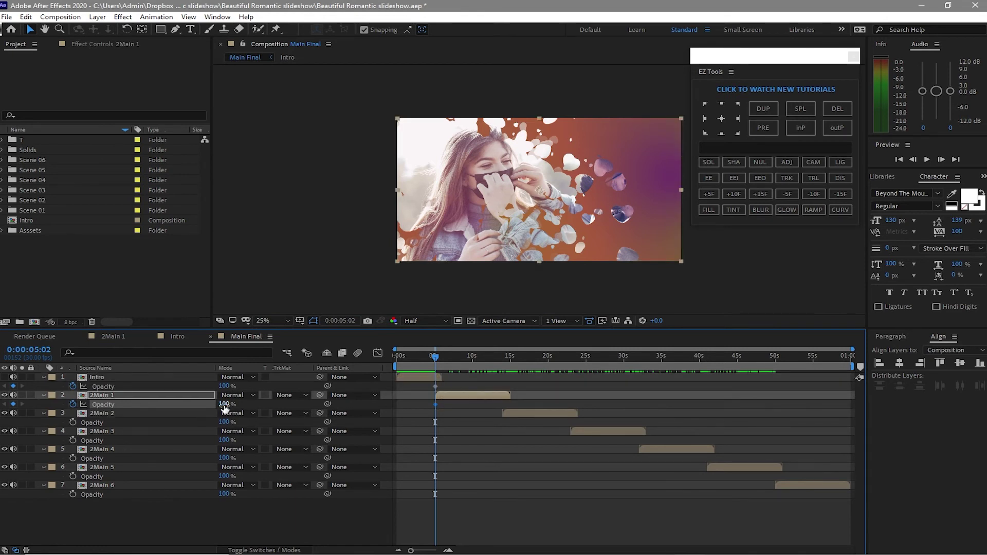
left_click_drag(223, 405, 142, 408)
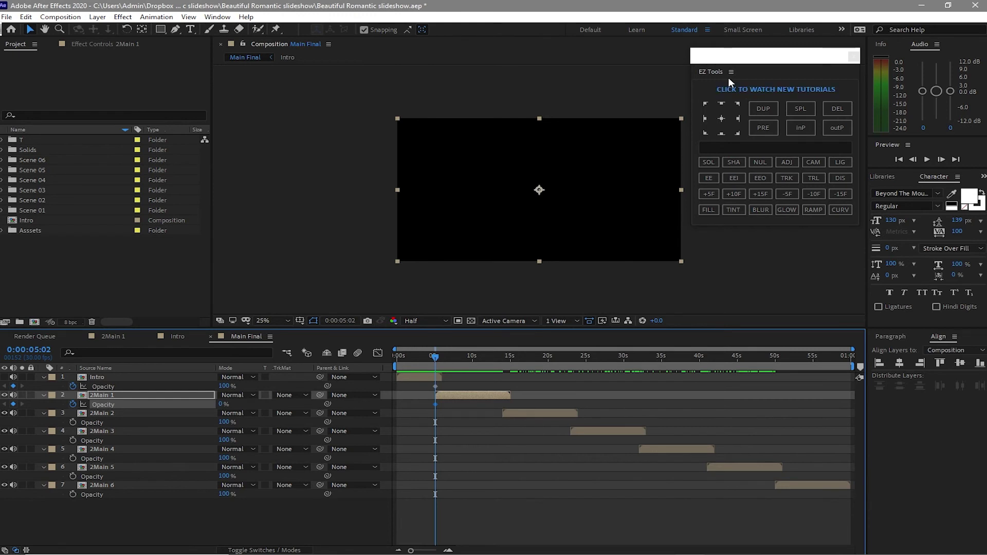
left_click(758, 193)
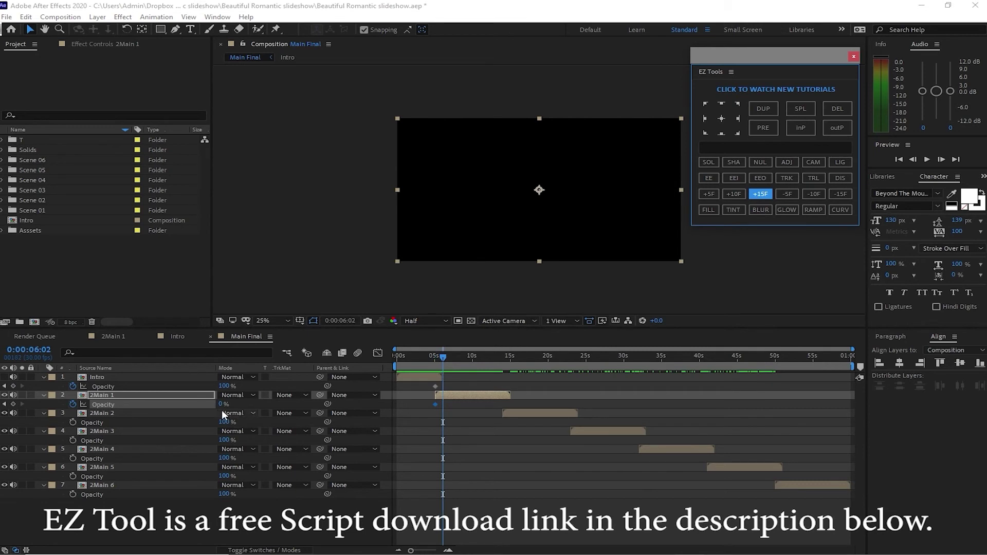
left_click_drag(221, 405, 327, 404)
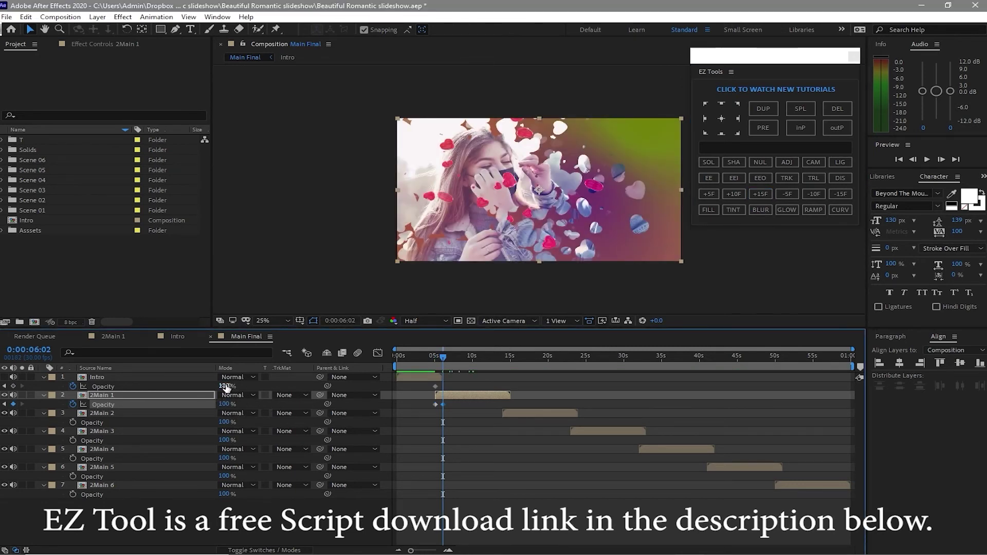
left_click_drag(224, 386, 154, 381)
- Hide the 2Main 1 layer and keyframe its opacity at 100% at 0:00:14:00
left_click(482, 363)
key("space")
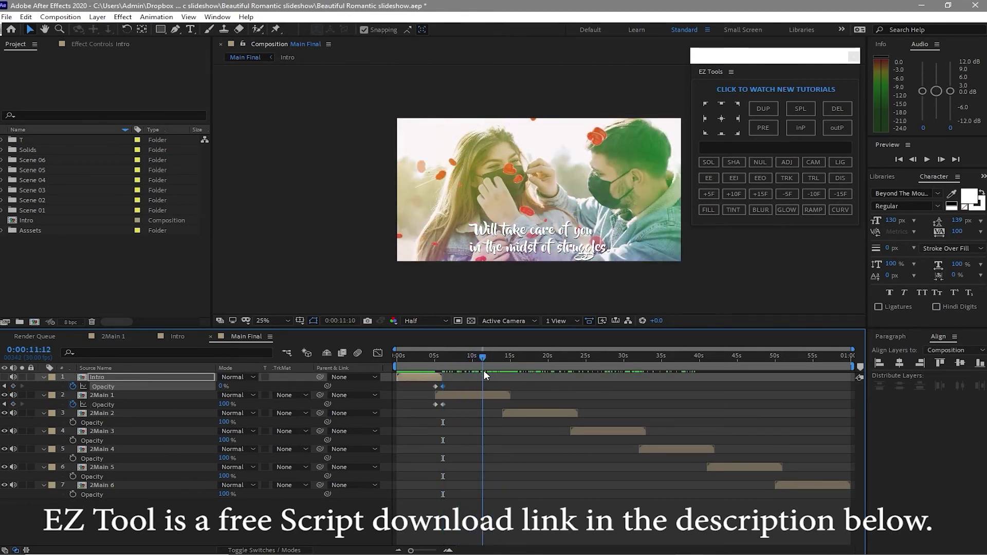
left_click(4, 395)
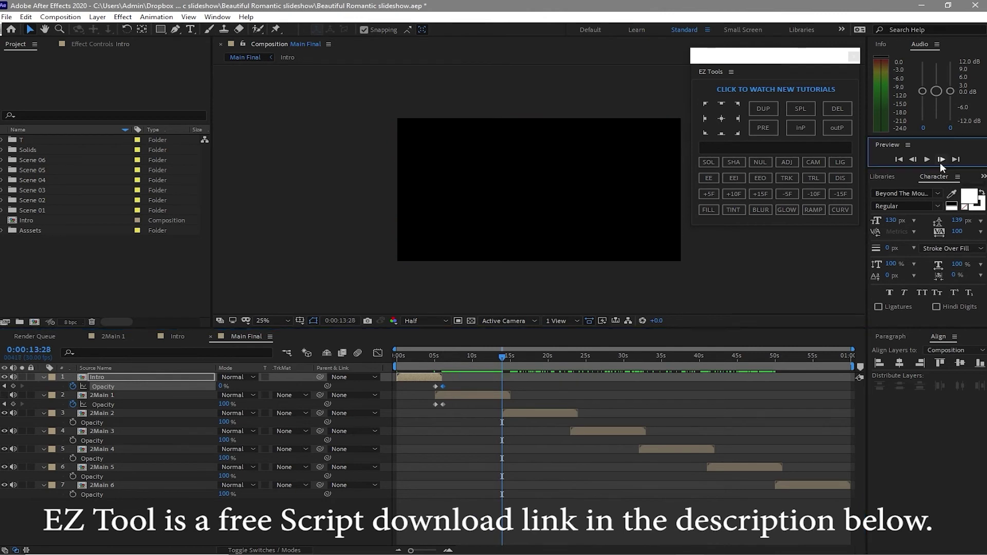
left_click(941, 160)
left_click(941, 160)
left_click(941, 160)
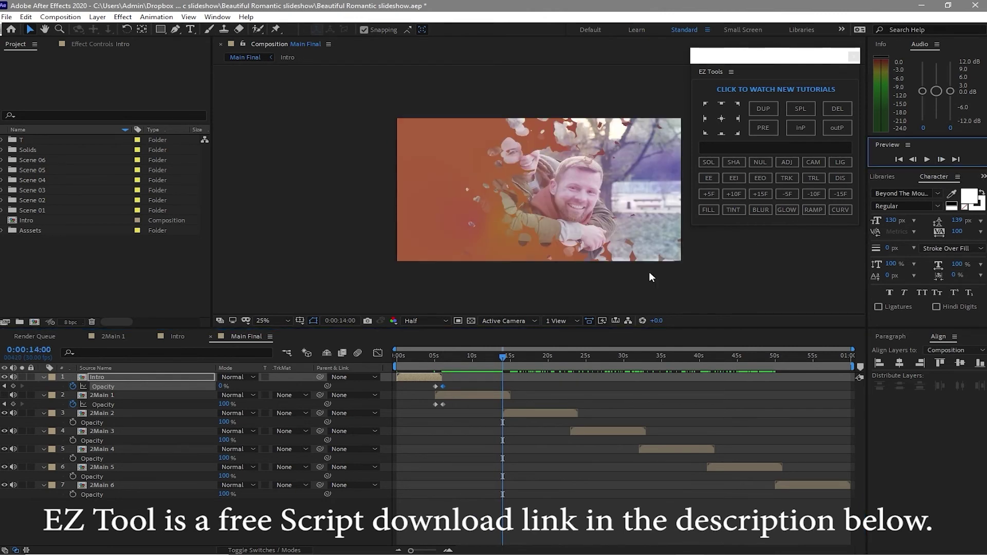
left_click(13, 403)
- Keyframe 2Main 2's opacity from 0% at 0:00:14:00 to 100% at 0:00:15:00, and 2Main 1's opacity at 0% at 0:00:15:00
left_click(195, 413)
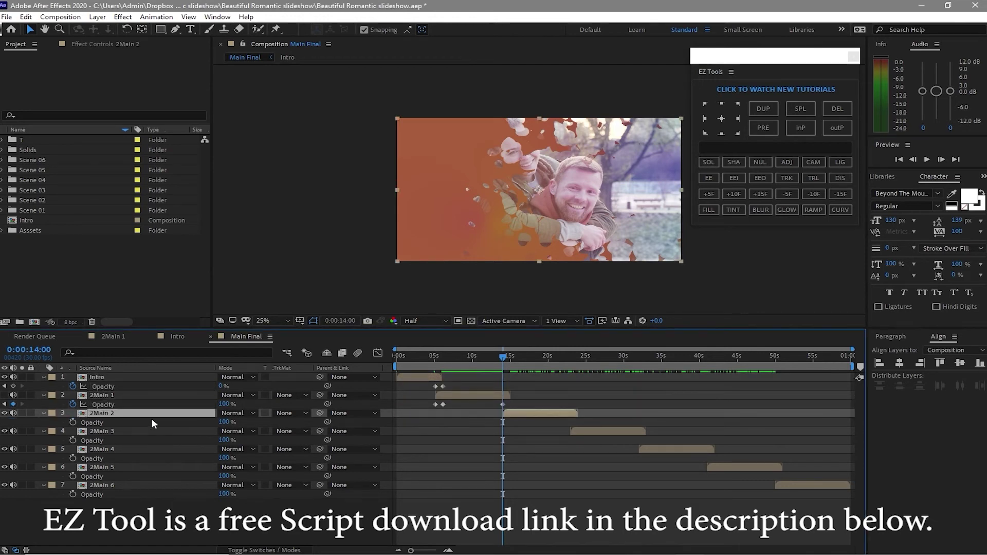
left_click(73, 422)
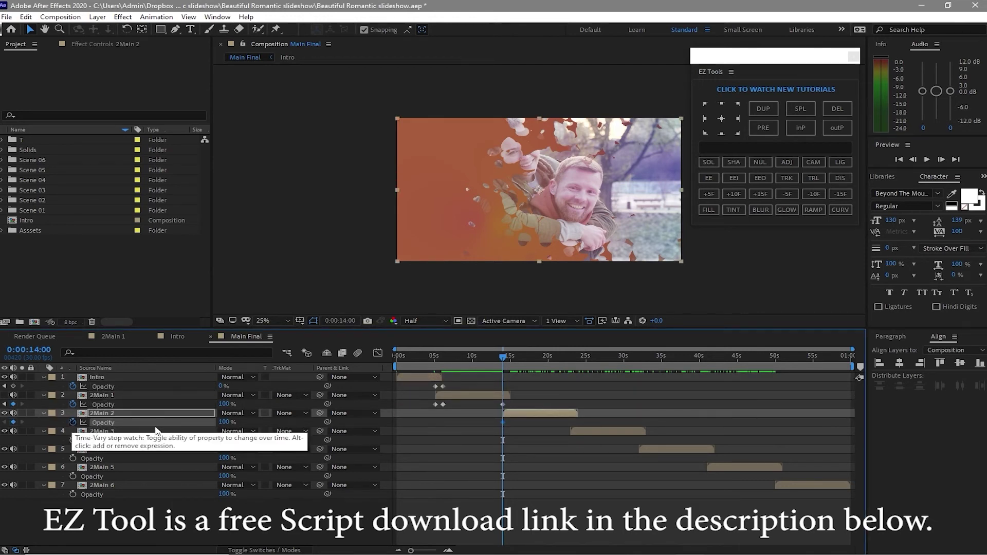
left_click_drag(224, 424, 109, 427)
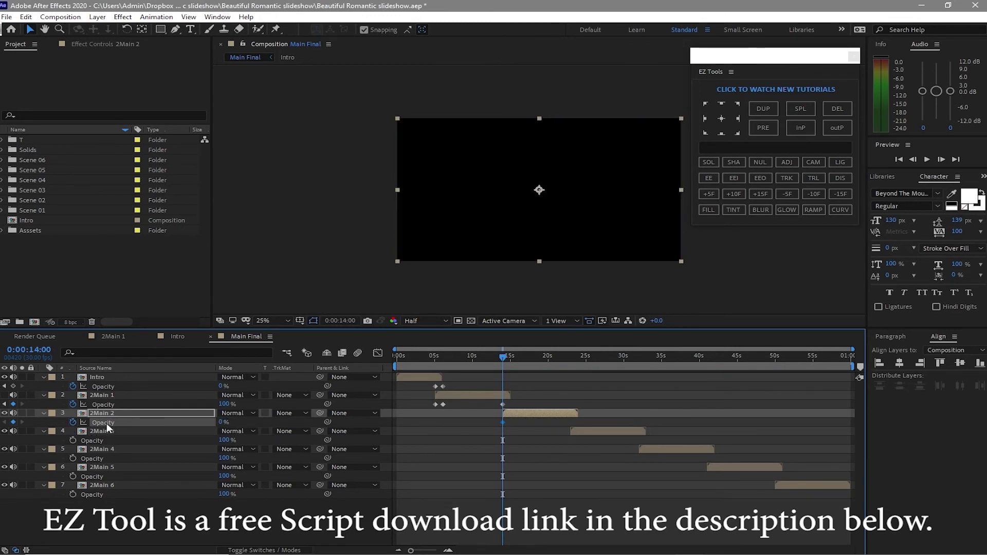
left_click(763, 196)
left_click(763, 195)
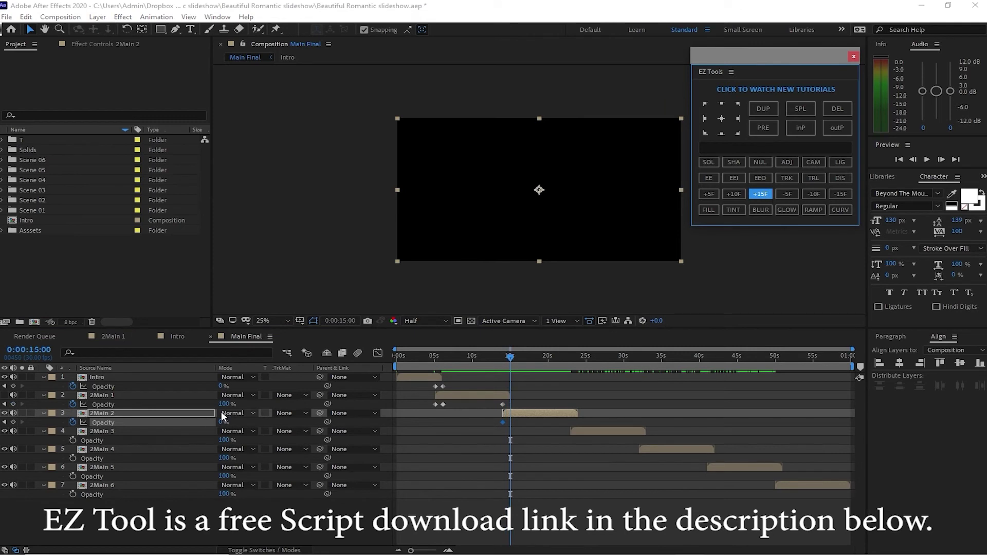
left_click_drag(225, 404, 114, 412)
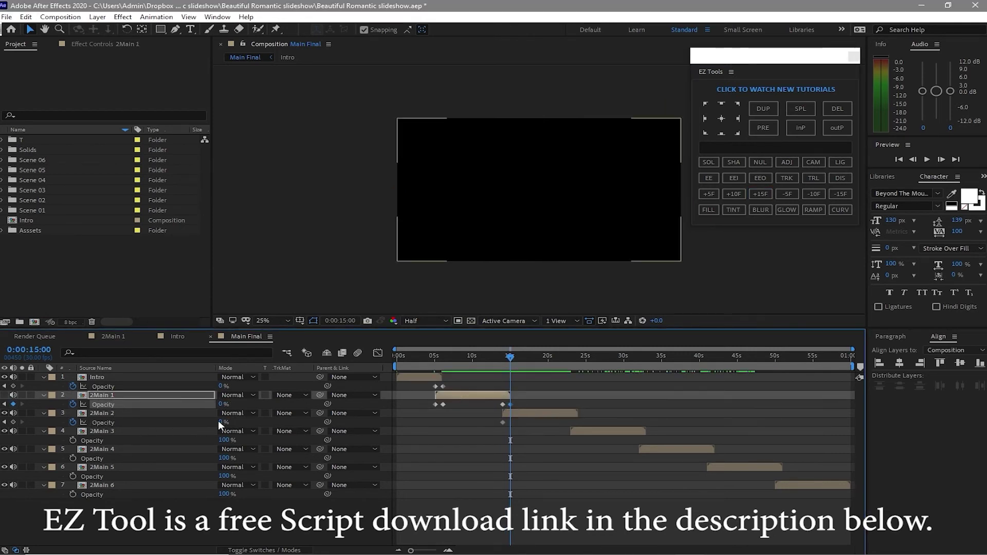
left_click_drag(222, 424, 368, 434)
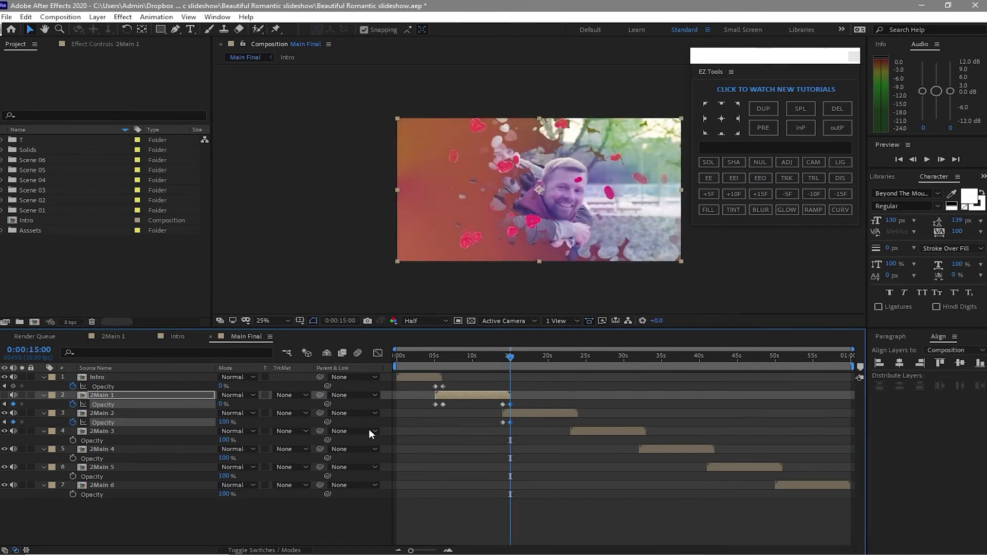
left_click(369, 430)
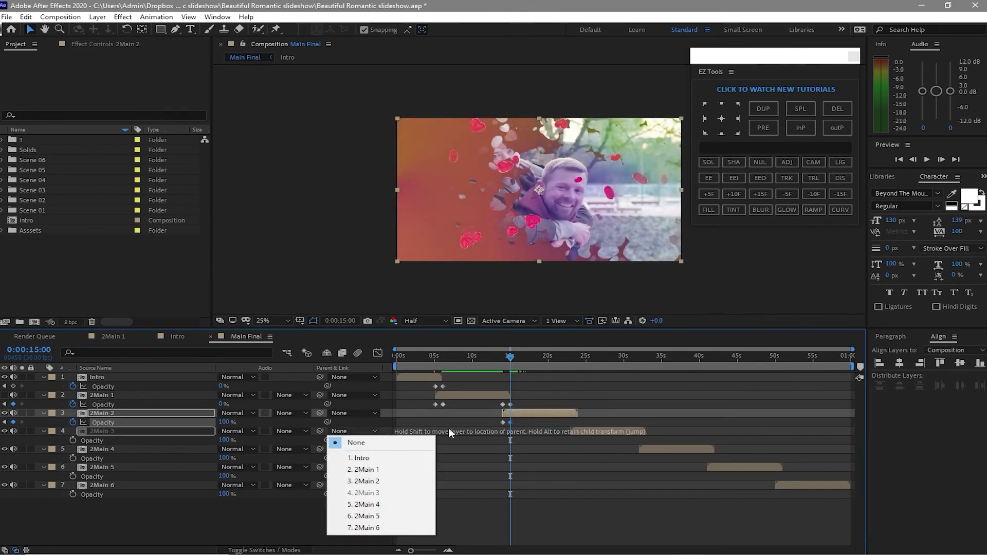
- Hide the 2Main 2 layer and keyframe its opacity at 100% at 0:00:23:00
left_click(510, 358)
left_click_drag(520, 359, 569, 365)
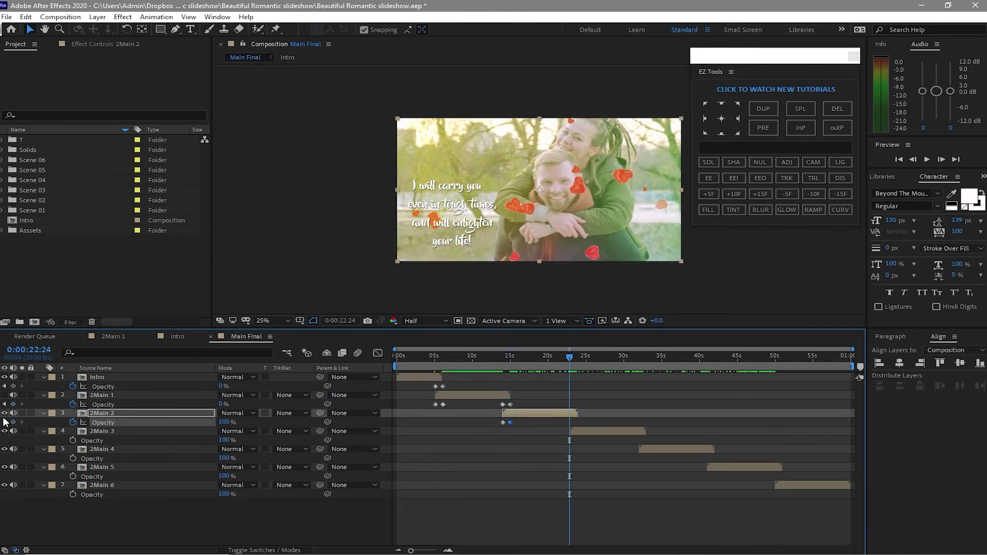
left_click(4, 413)
left_click(942, 159)
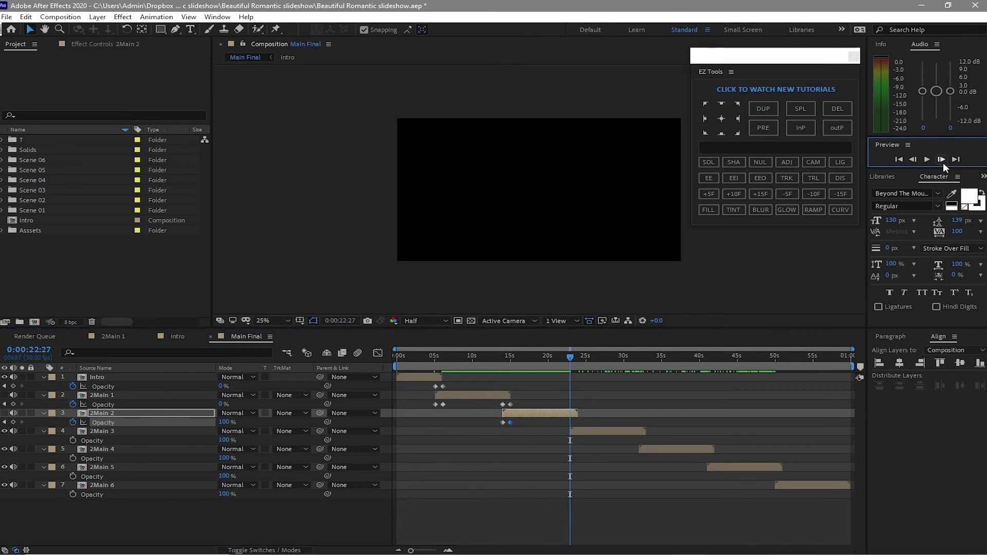
left_click(942, 159)
left_click(941, 160)
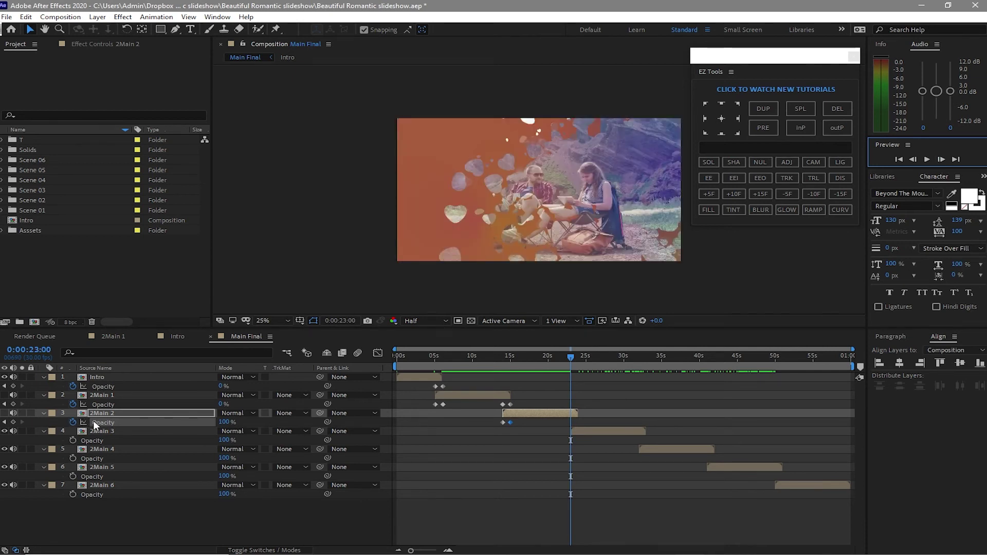
left_click(13, 422)
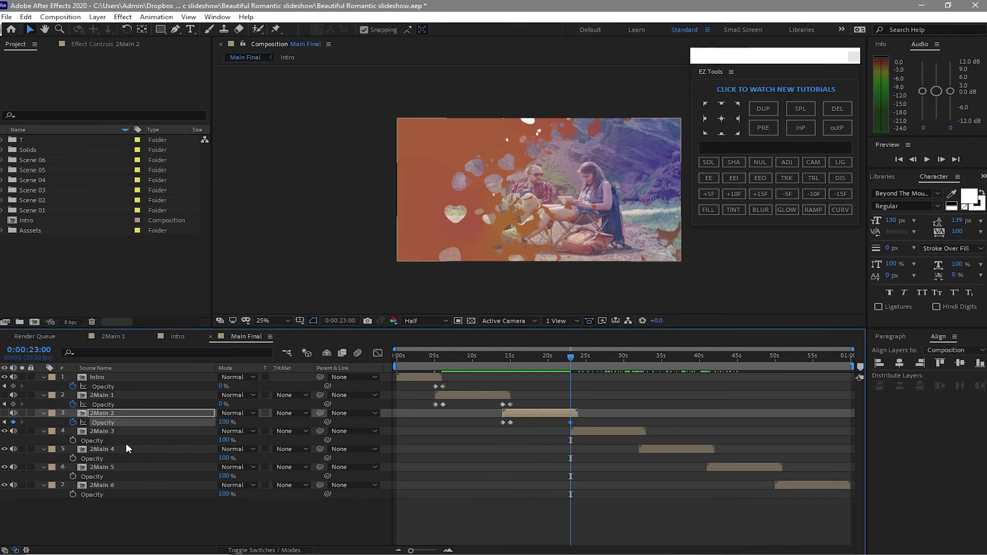
- Keyframe 2Main 3's opacity from 0% at 0:00:23:00 to 100% at 0:00:24:00, and 2Main 2's opacity at 0% at 0:00:24:00
left_click_drag(227, 441, 72, 440)
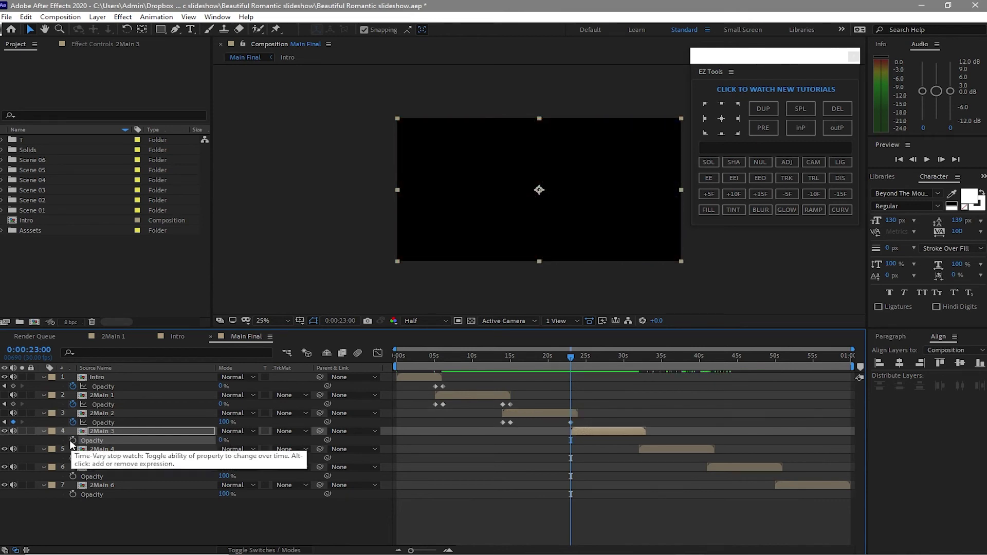
key("alt+shift+t")
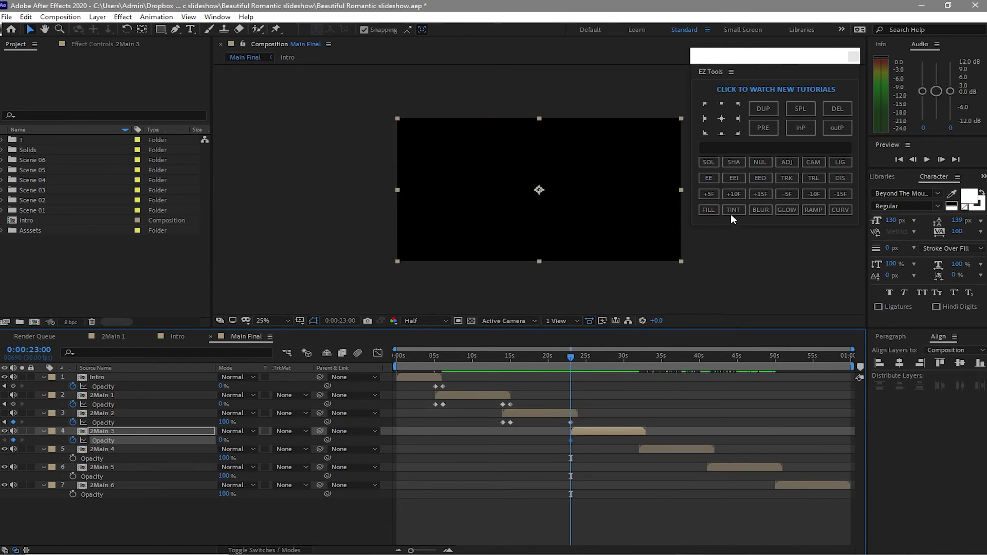
left_click(757, 195)
left_click(754, 196)
left_click_drag(223, 422, 158, 426)
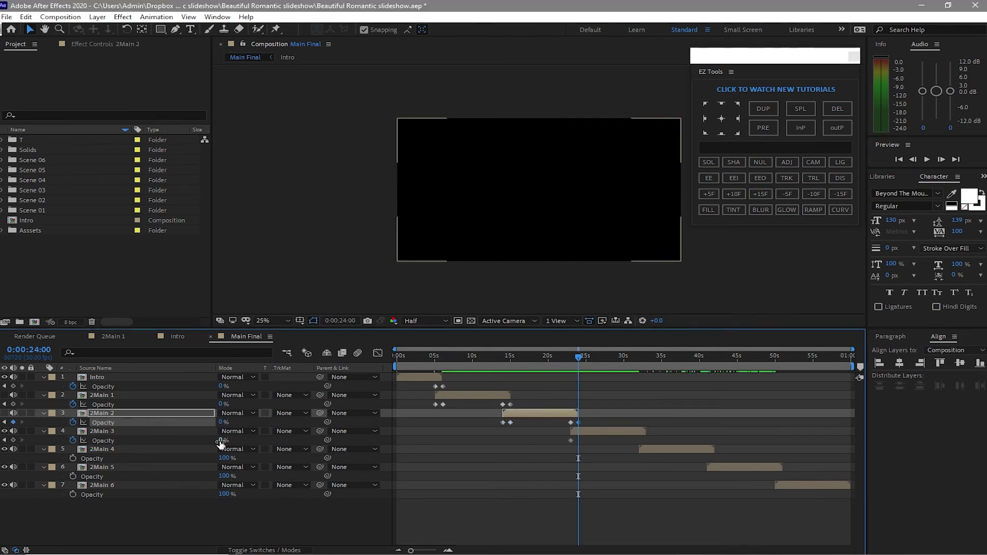
left_click_drag(220, 440, 329, 443)
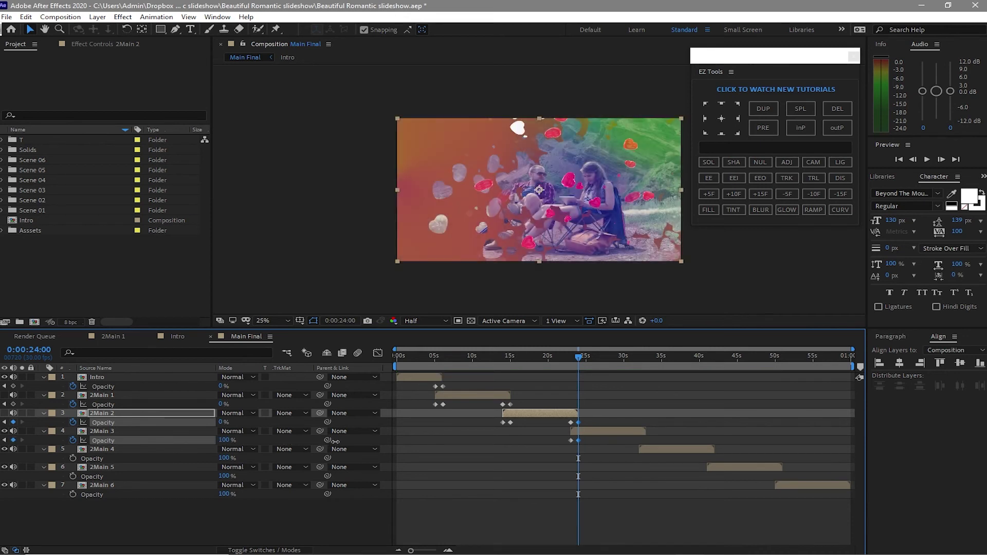
- Hide the 2Main 3 layer and keyframe its opacity at 100% at 0:00:32:01
left_click_drag(580, 358, 639, 360)
left_click(941, 161)
left_click(941, 161)
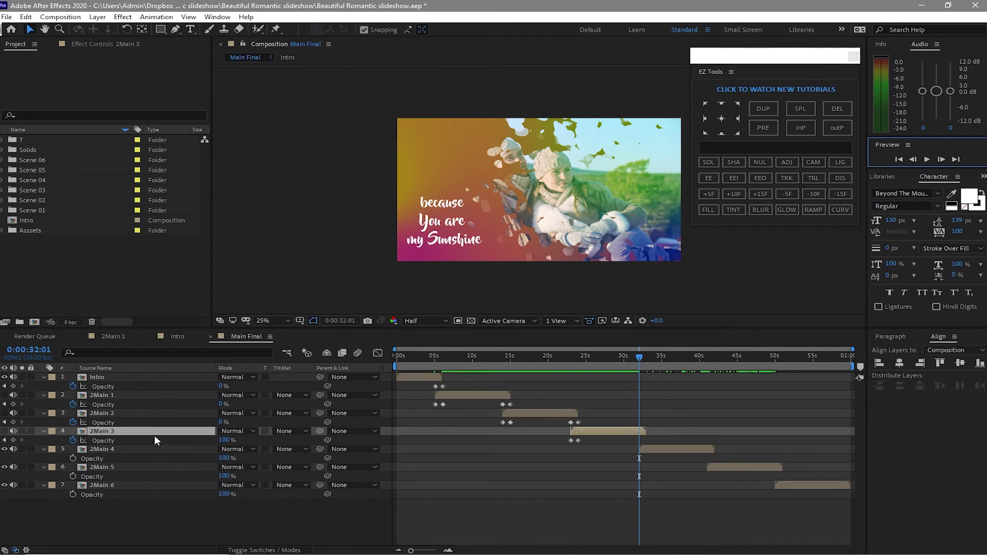
left_click(13, 440)
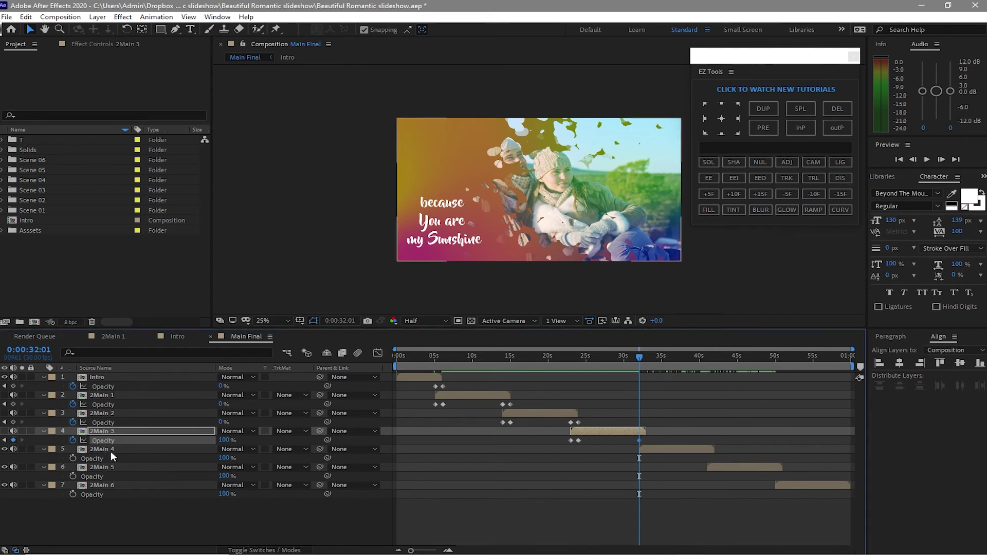
- Keyframe 2Main 4's opacity from 0% at 0:00:32:01 to 100% at 0:00:33:01, and 2Main 3's opacity at 0% at 0:00:33:01
left_click(111, 449)
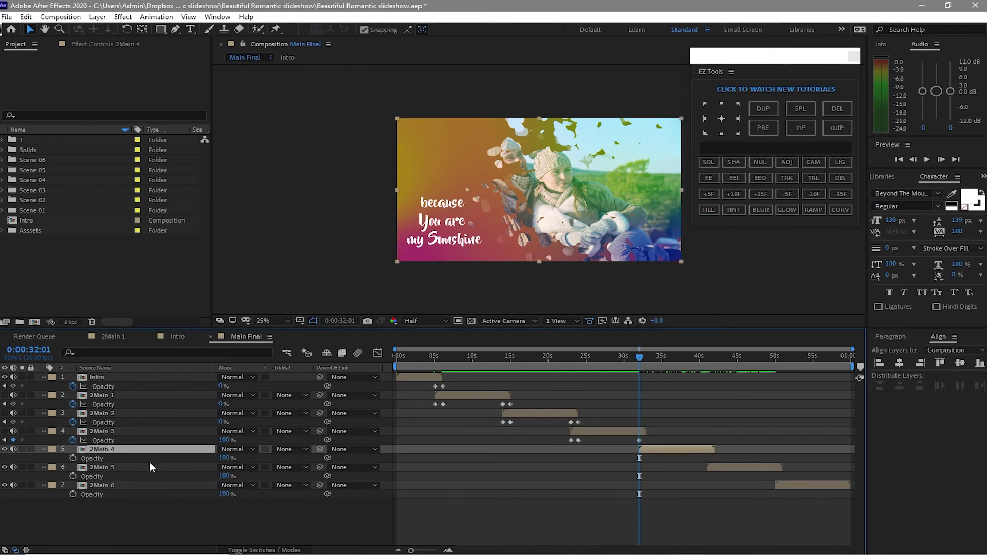
left_click_drag(222, 458, 165, 463)
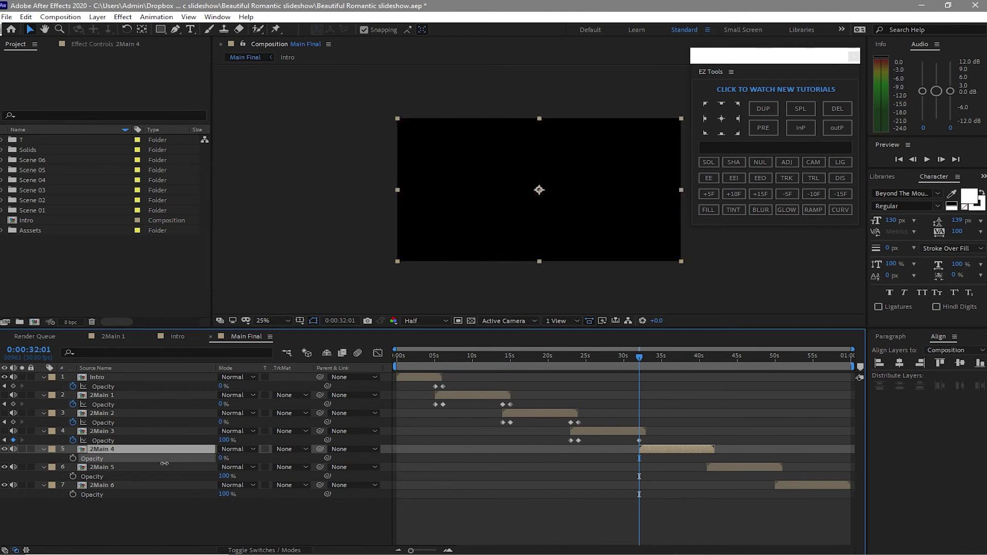
left_click(74, 458)
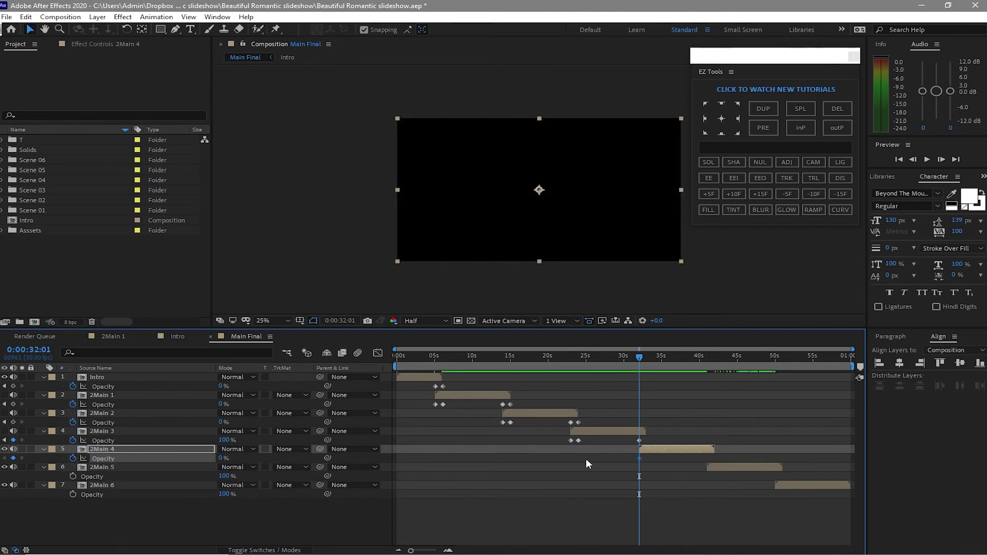
left_click(761, 196)
left_click(760, 197)
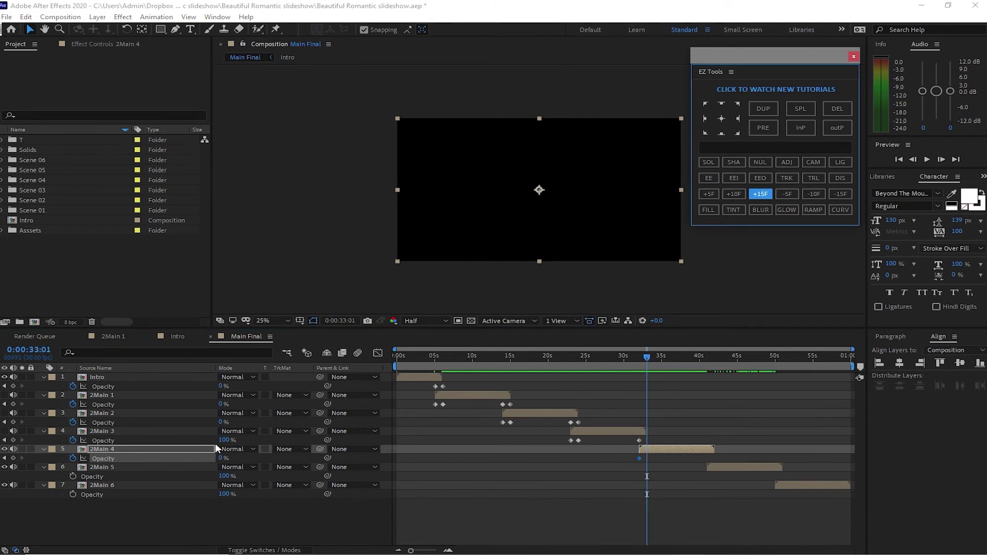
left_click(222, 441)
type("0")
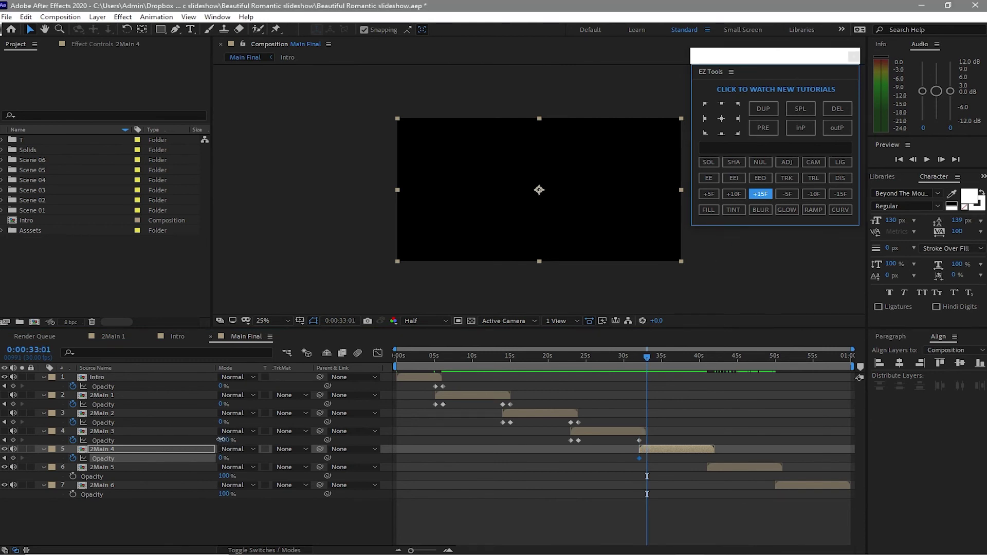
key("Return")
key("ctrl+Up")
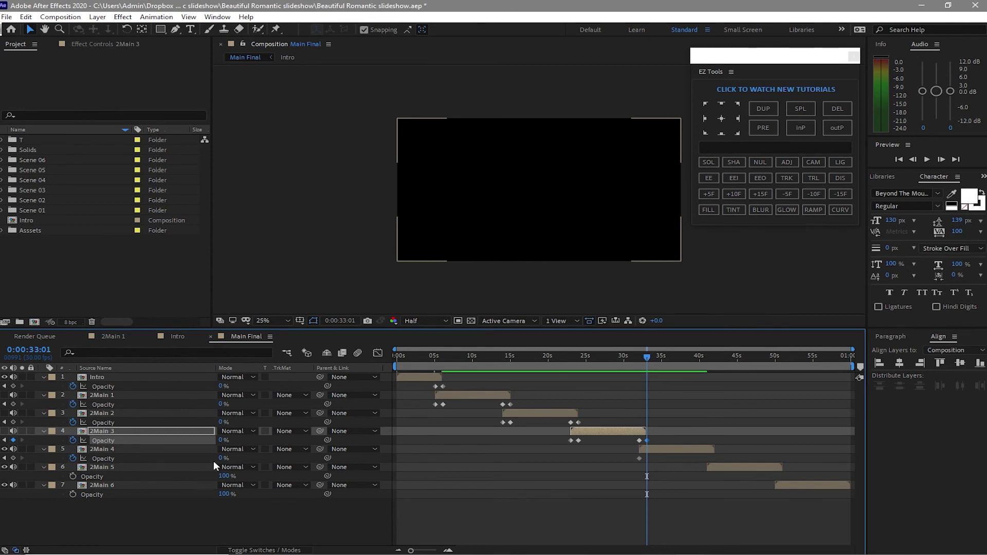
left_click(190, 449)
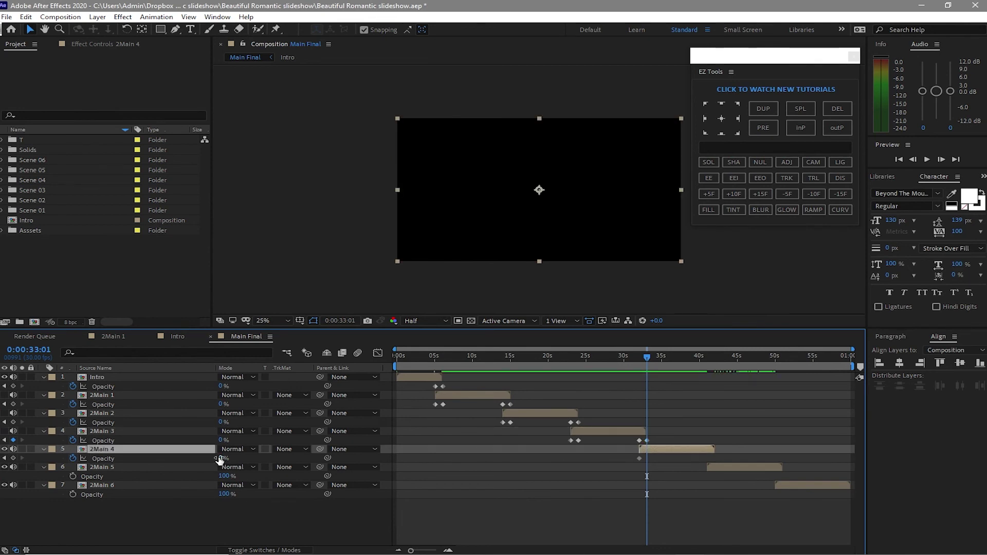
left_click_drag(221, 458, 312, 467)
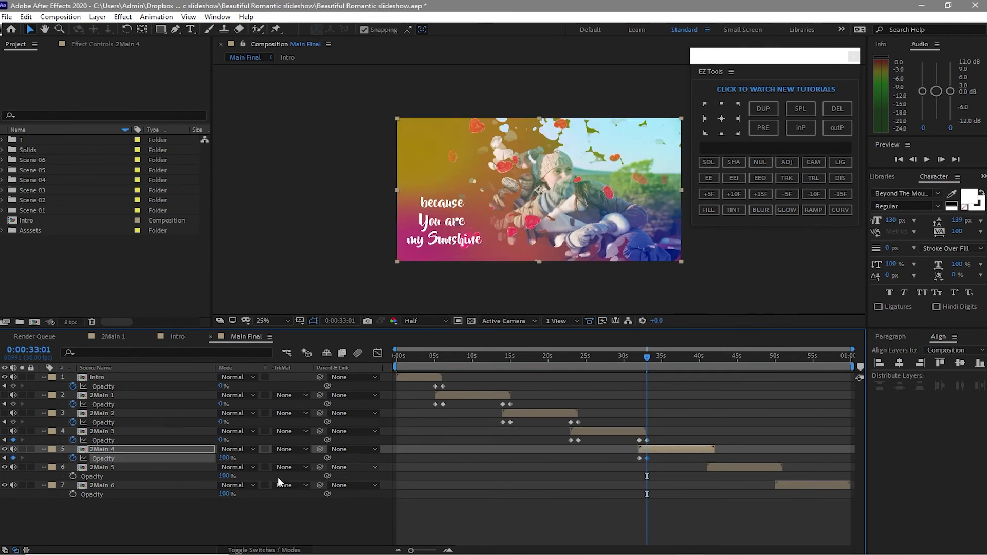
- Hide the 2Main 4 layer and keyframe its opacity at 100% at 0:00:41:00
left_click_drag(649, 356, 706, 362)
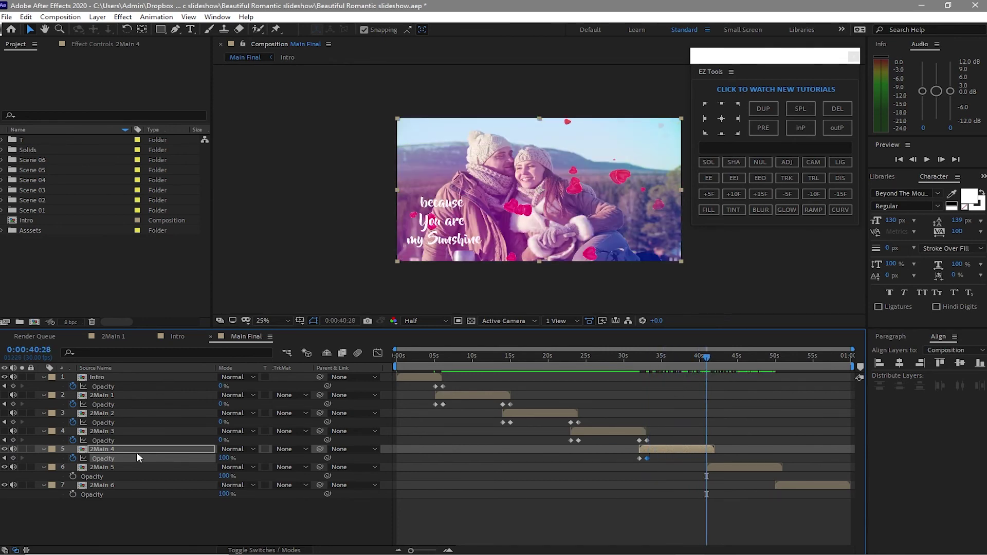
left_click(4, 449)
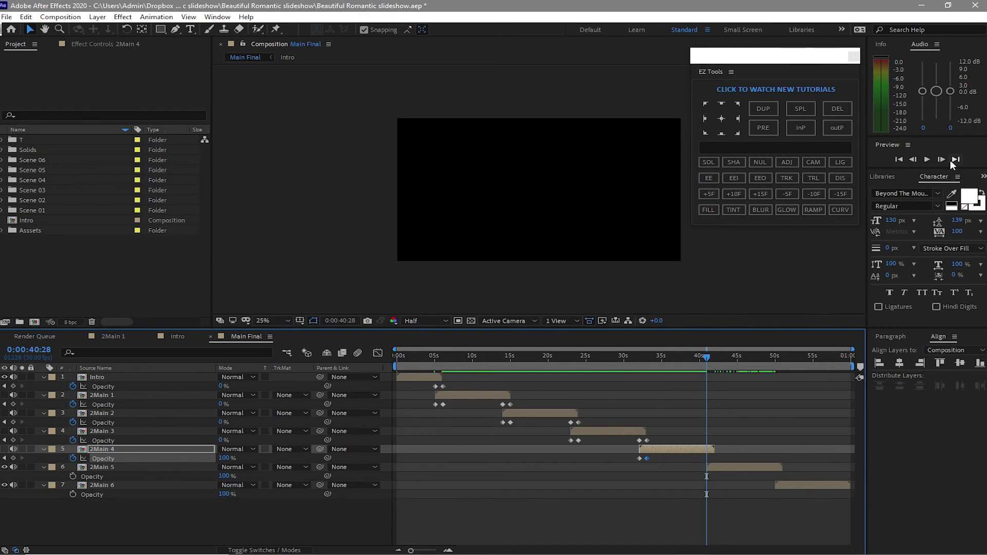
left_click(945, 160)
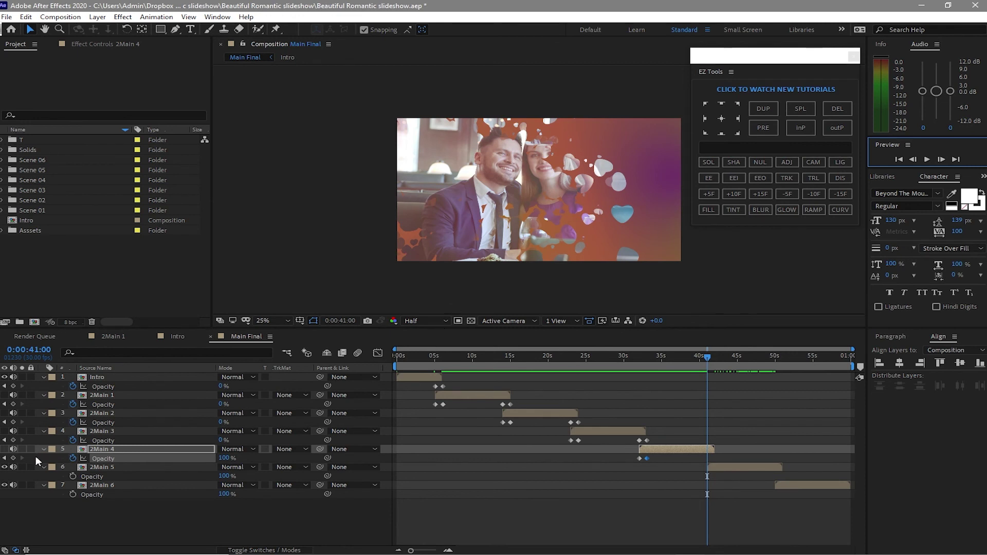
left_click(13, 458)
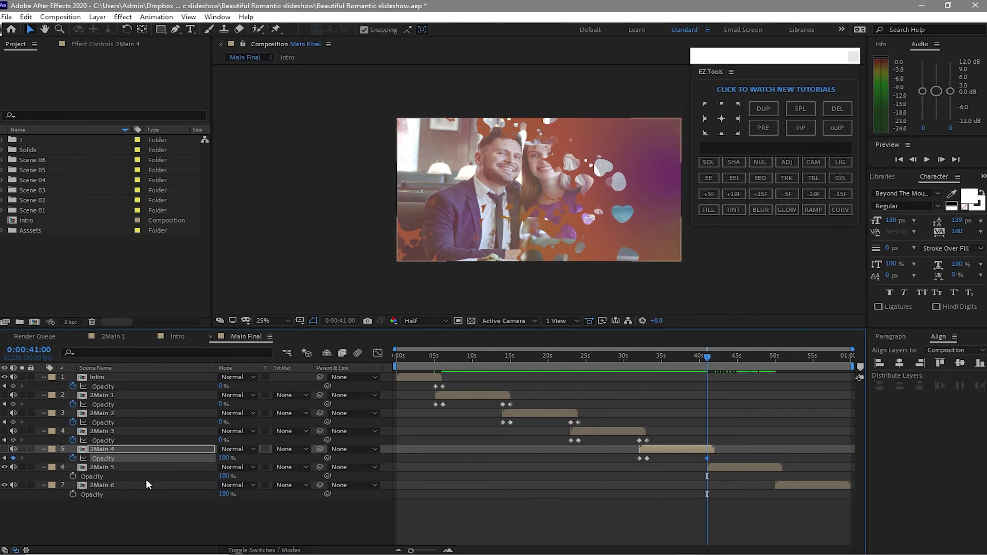
- Keyframe 2Main 5's opacity from 0% at 0:00:41:00 to 100% at 0:00:42:00, and 2Main 4's opacity at 100% at 0:00:42:00
left_click(133, 468)
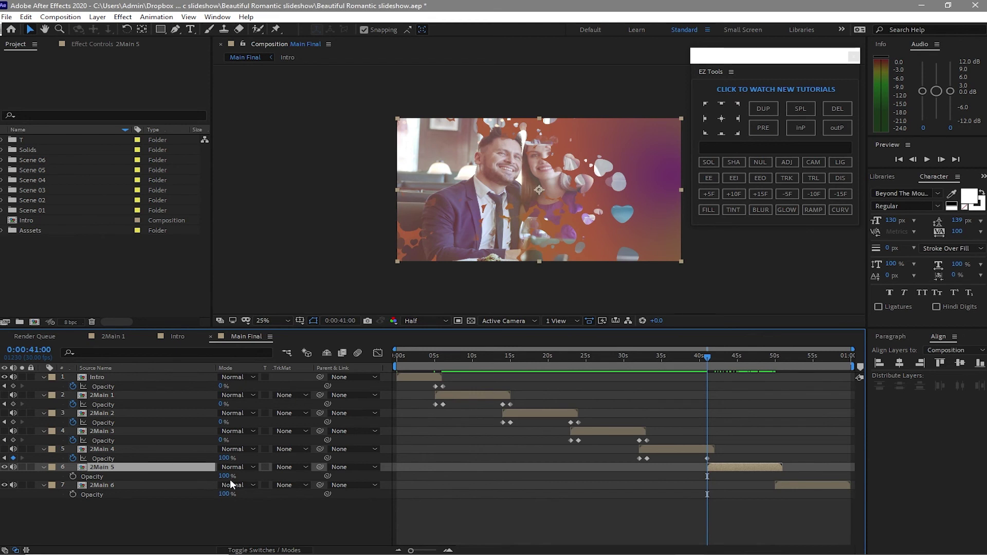
left_click_drag(225, 476, 154, 477)
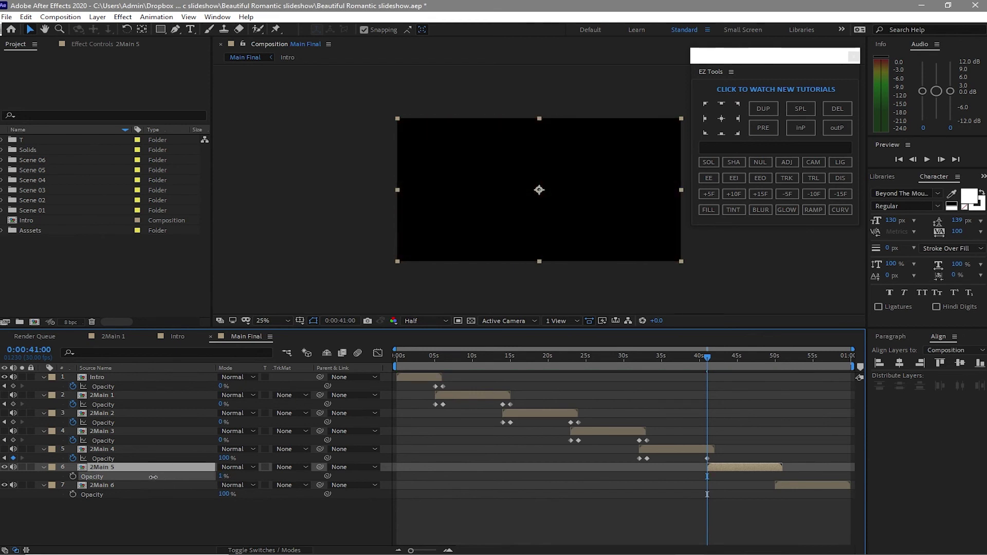
key("Return")
left_click(73, 476)
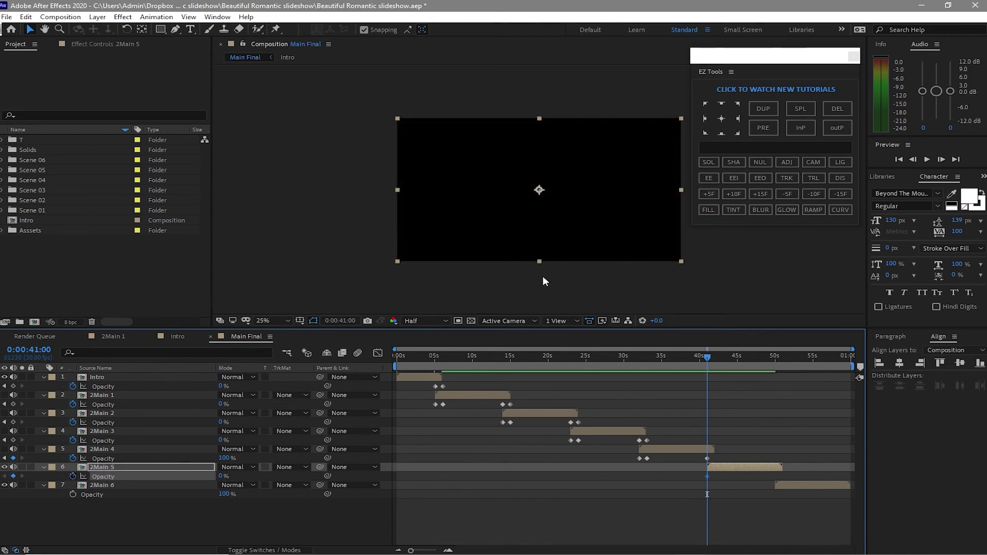
left_click(760, 196)
left_click(761, 196)
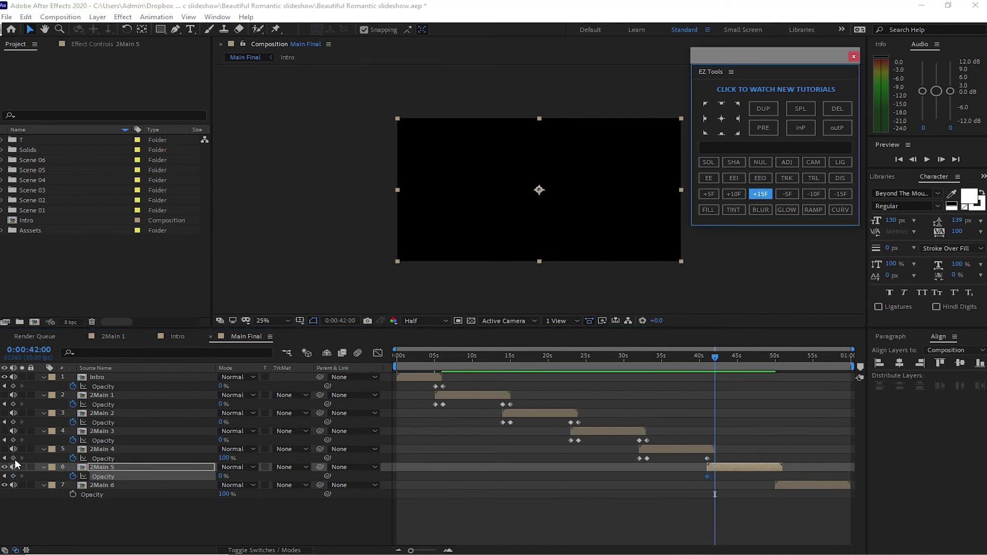
left_click(13, 458)
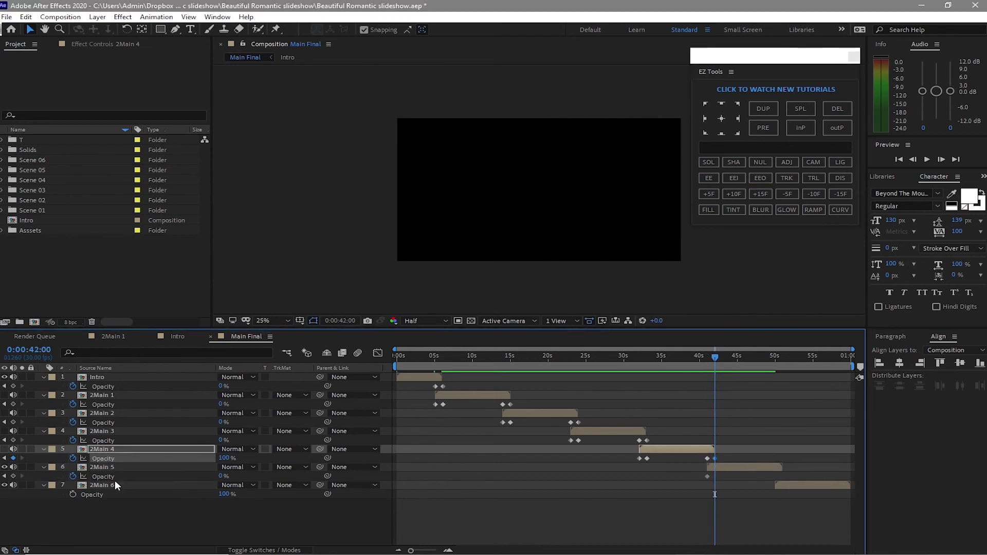
left_click(122, 466)
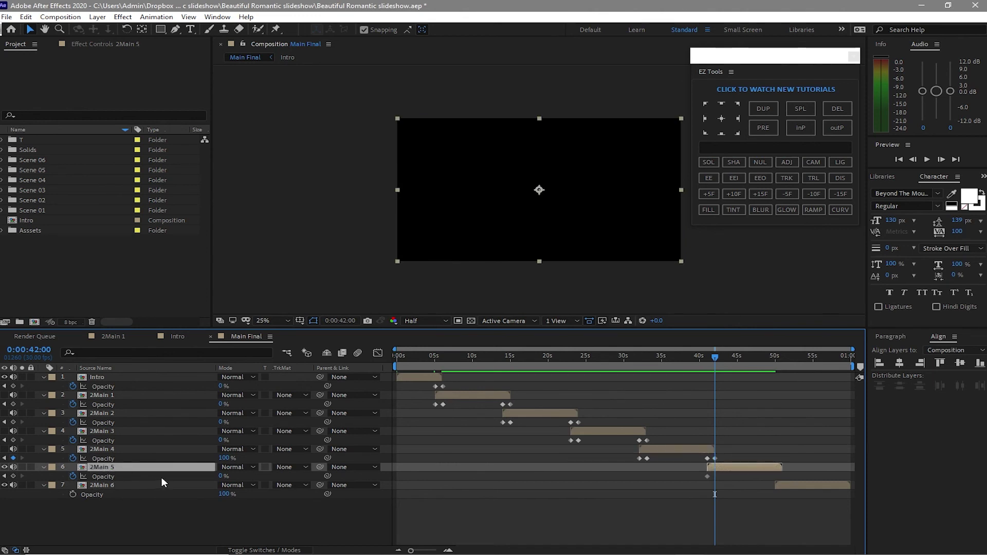
left_click(221, 476)
type("100")
key("Return")
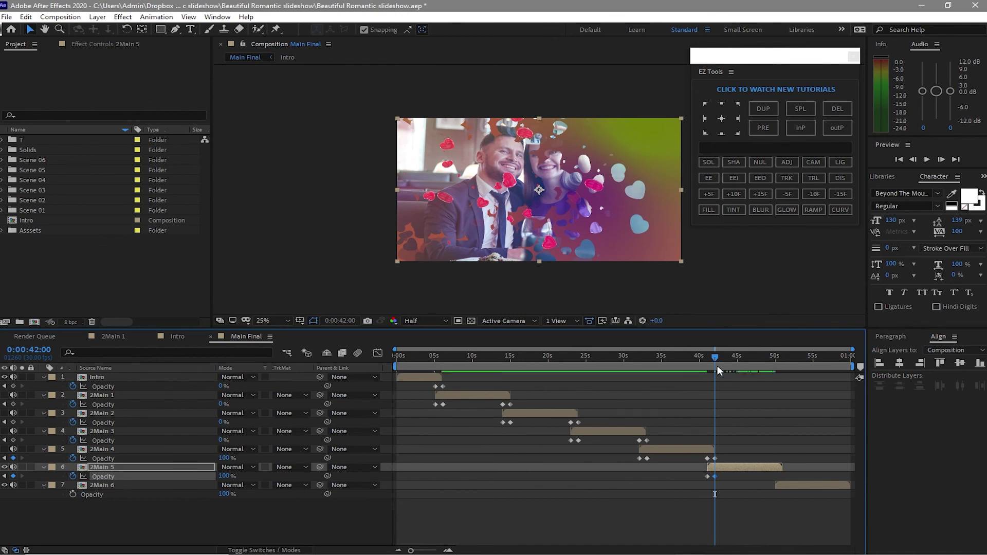
- Hide the 2Main 5 layer and keyframe its opacity at 100% at 0:00:50:00
left_click_drag(716, 360, 774, 360)
left_click(101, 468)
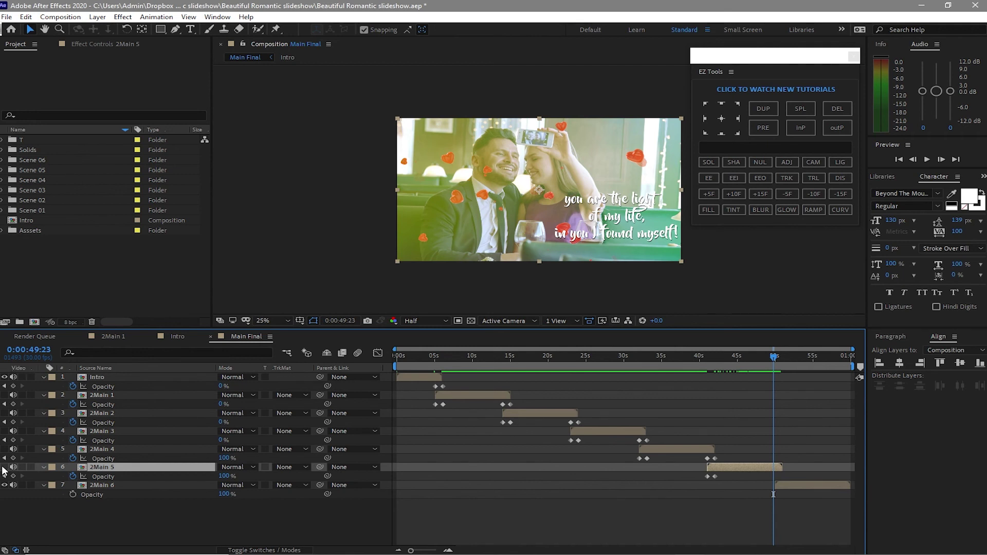
key("Page_Down")
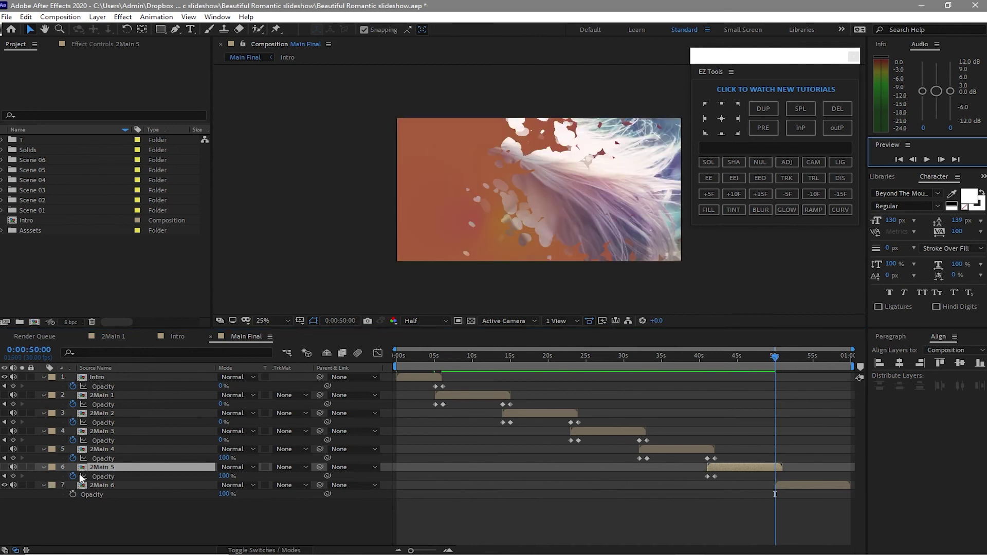
left_click(13, 477)
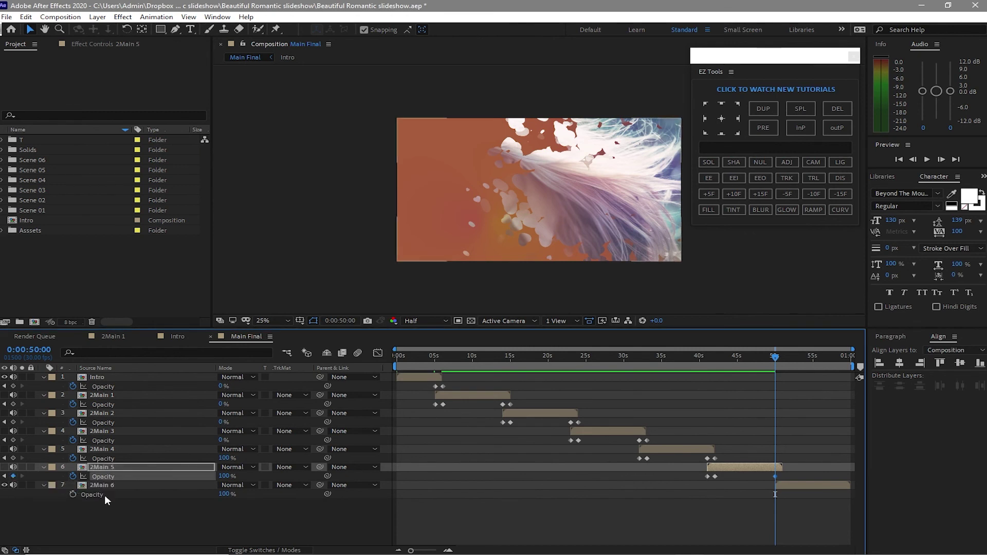
- Keyframe 2Main 6's opacity from 0% at 0:00:50:00 to 100% at 0:00:51:00, and 2Main 5's opacity at 0% at 0:00:51:00
left_click(107, 485)
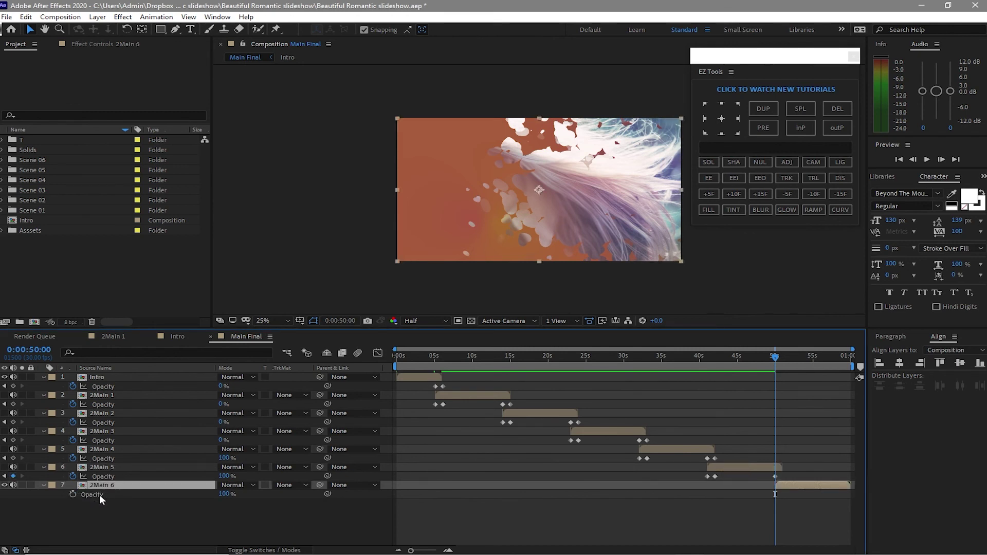
left_click_drag(221, 495, 136, 500)
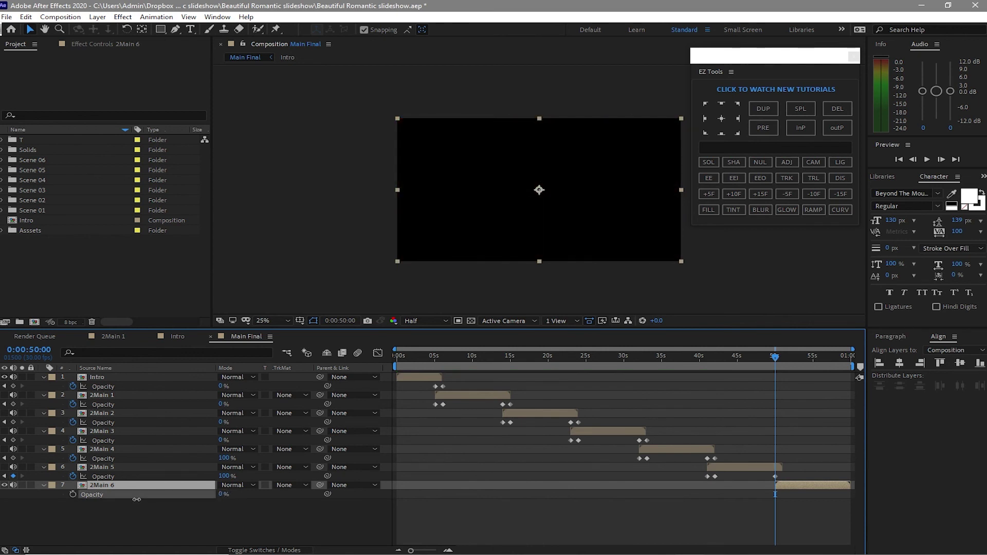
left_click(755, 195)
left_click(755, 193)
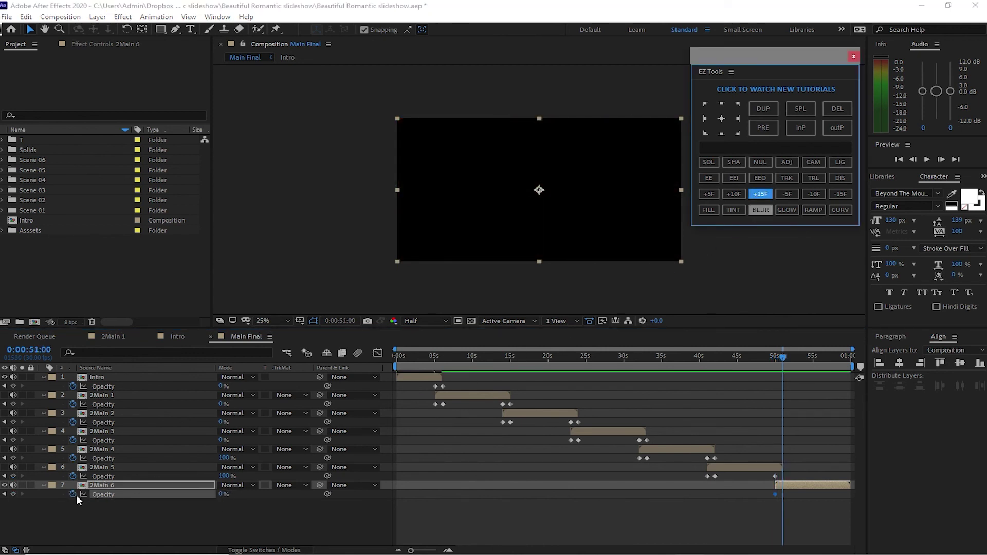
left_click_drag(224, 476, 113, 476)
left_click(56, 477)
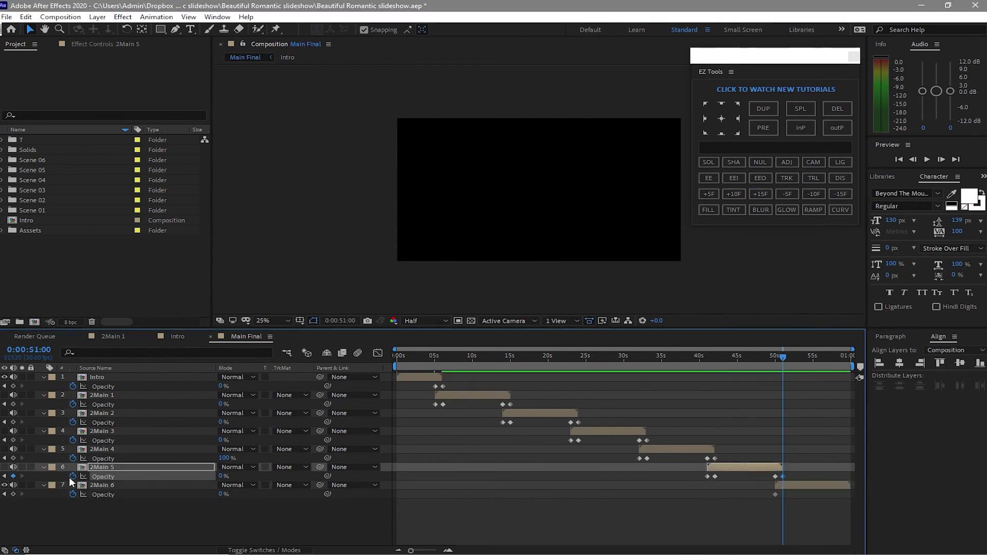
left_click(221, 493)
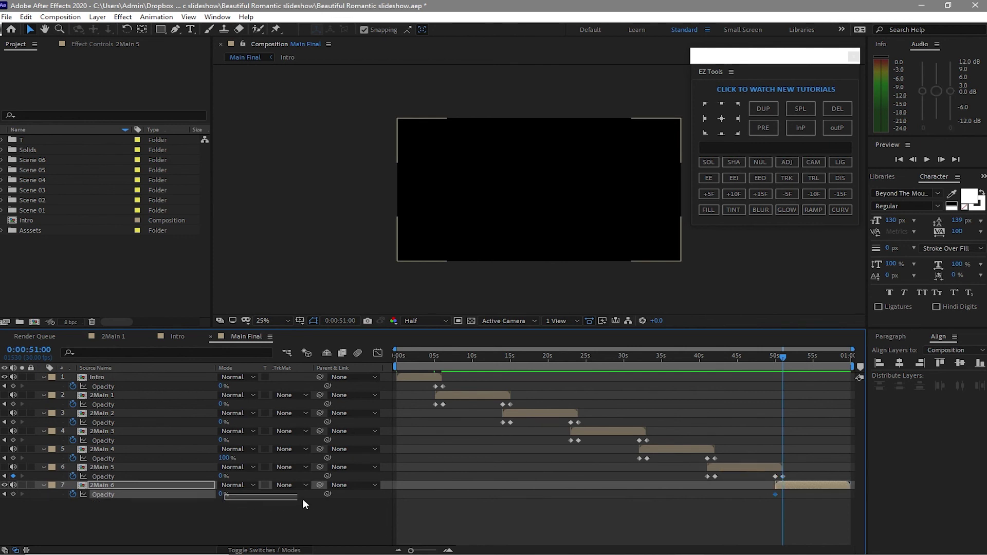
left_click_drag(222, 494, 427, 498)
- Fade out 2Main 6 with opacity keyframes of 100% at 0:00:59:00 and 0% at 0:00:59:29
left_click_drag(783, 357, 843, 369)
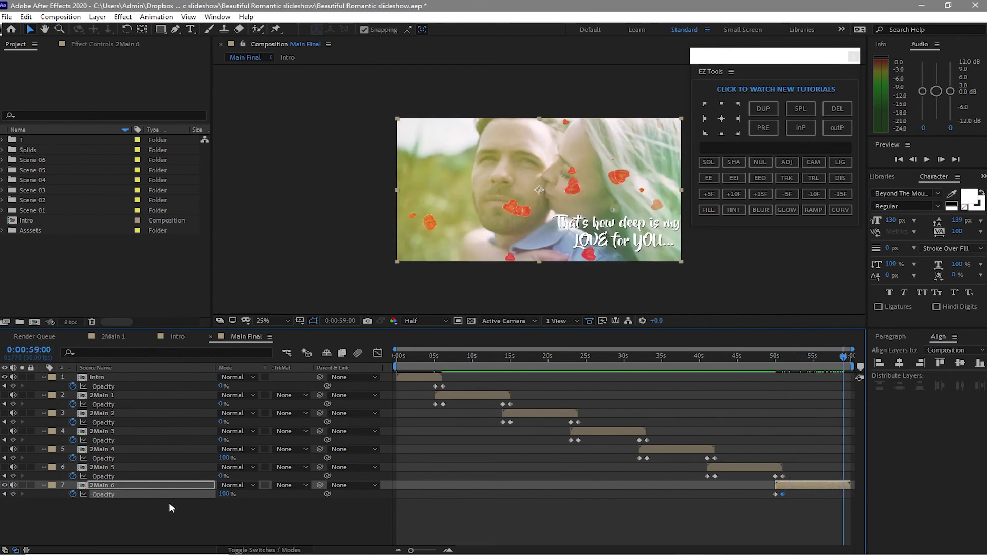
left_click(13, 494)
left_click_drag(848, 363, 852, 363)
type("0")
key("Return")
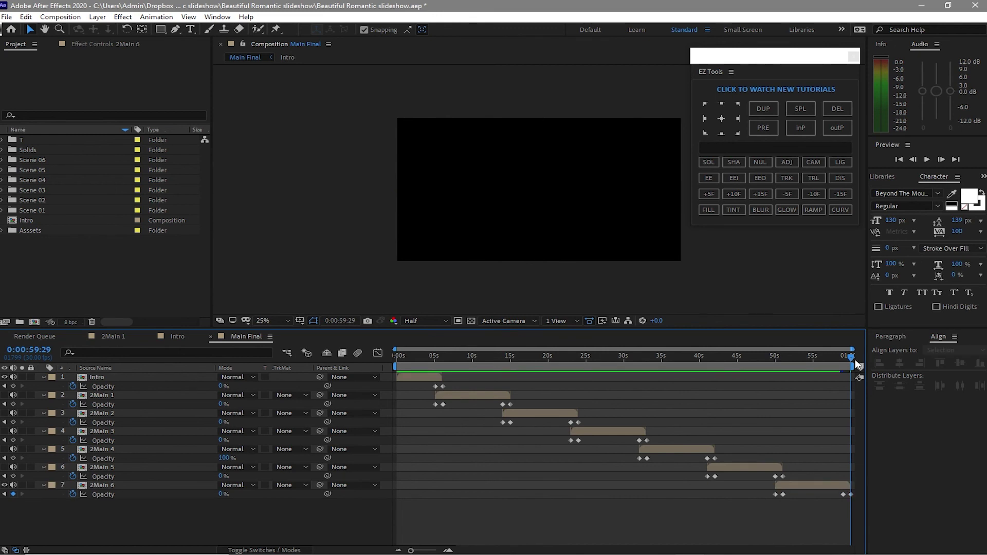
- Return to the start of the timeline and make the hidden layers 2Main 1 through 2Main 5 visible again
left_click_drag(851, 360, 392, 387)
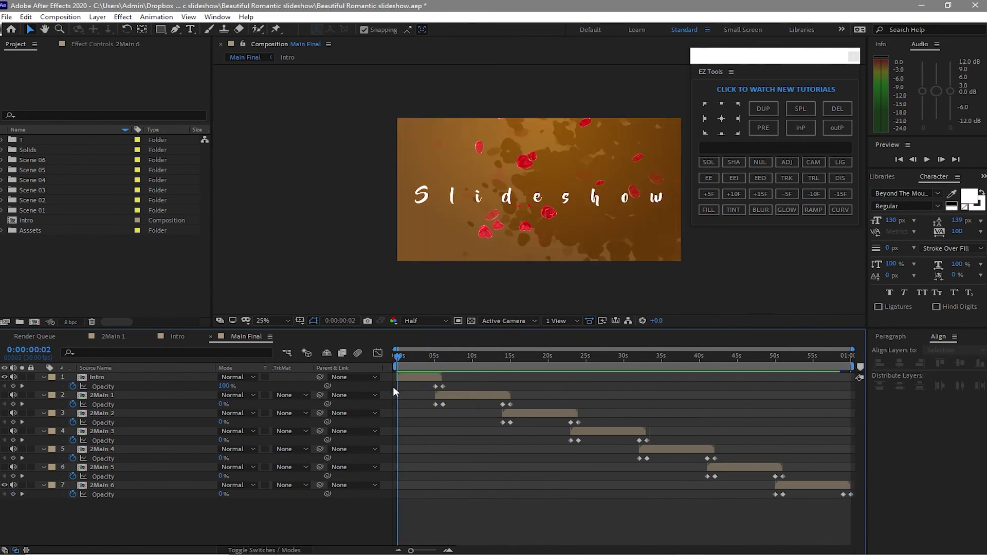
left_click(4, 395)
left_click(4, 413)
left_click(4, 431)
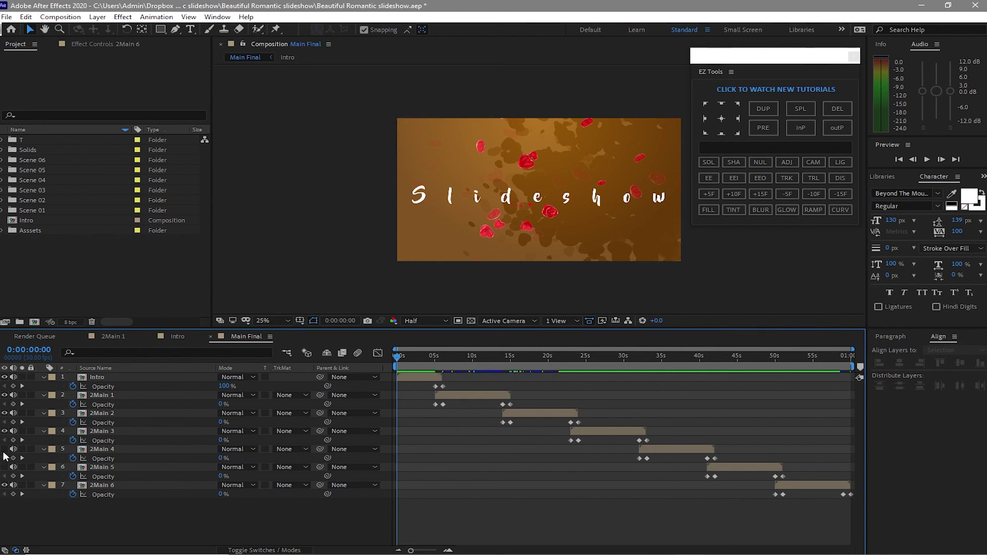
left_click(4, 449)
left_click(5, 466)
left_click(6, 484)
- Play the Main Final composition from the start to review the scene crossfades, and stop near the end
left_click(928, 161)
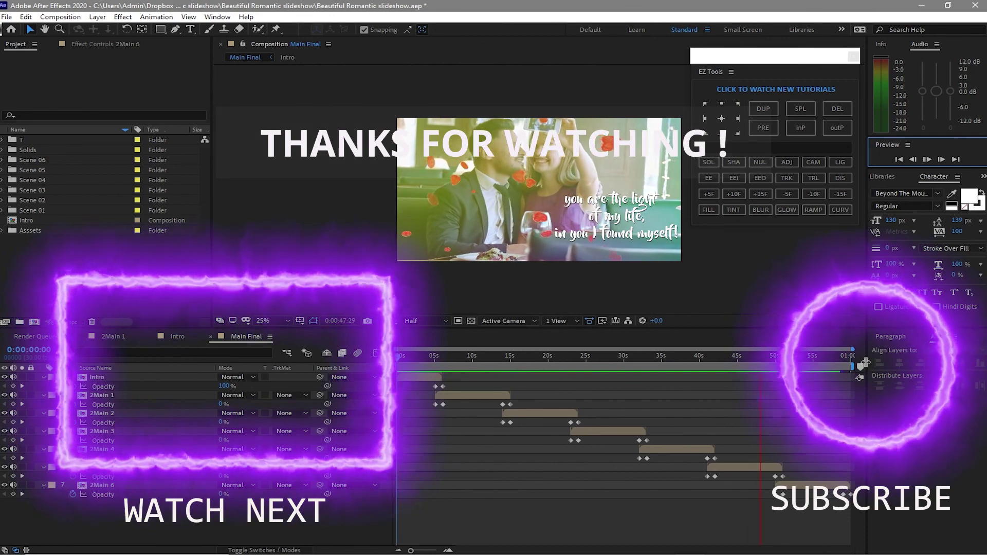
key("space")
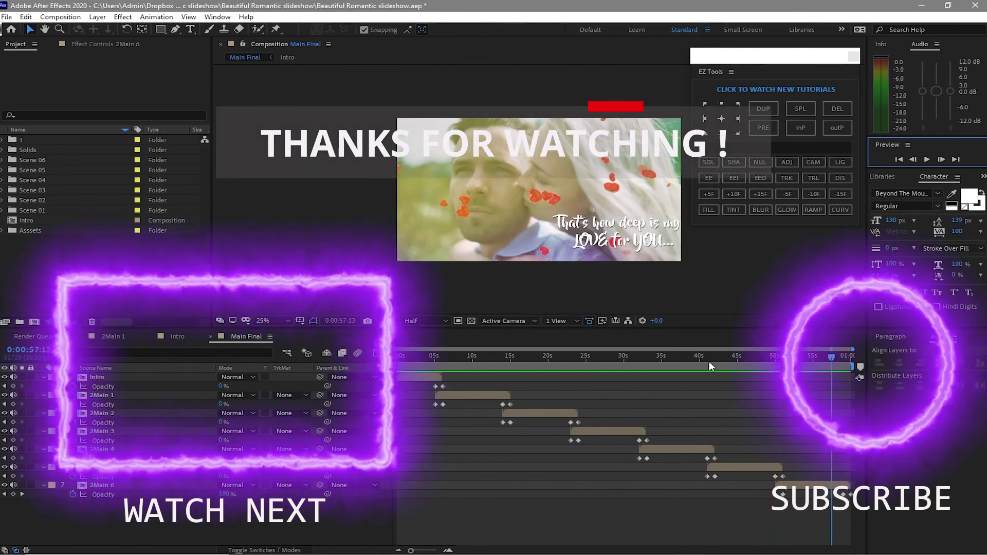